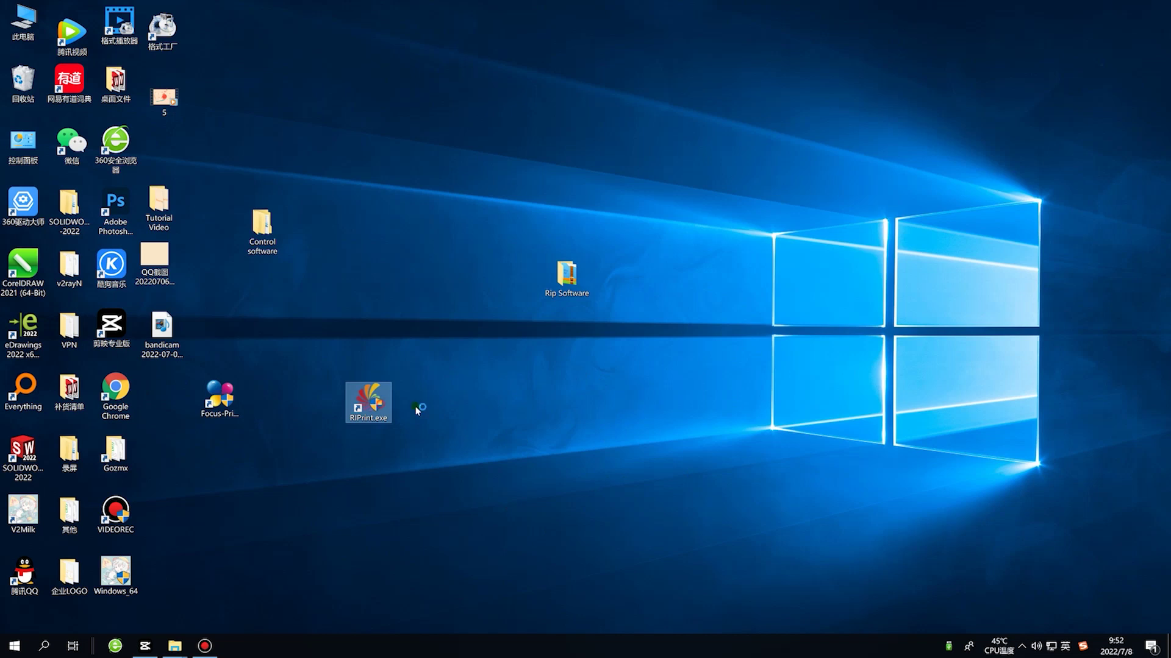
Launch RIPrint, select the EPS-I3200-UV printer as the default in the printer settings and close them
{"action": "left_click", "coordinate": [416, 406]}
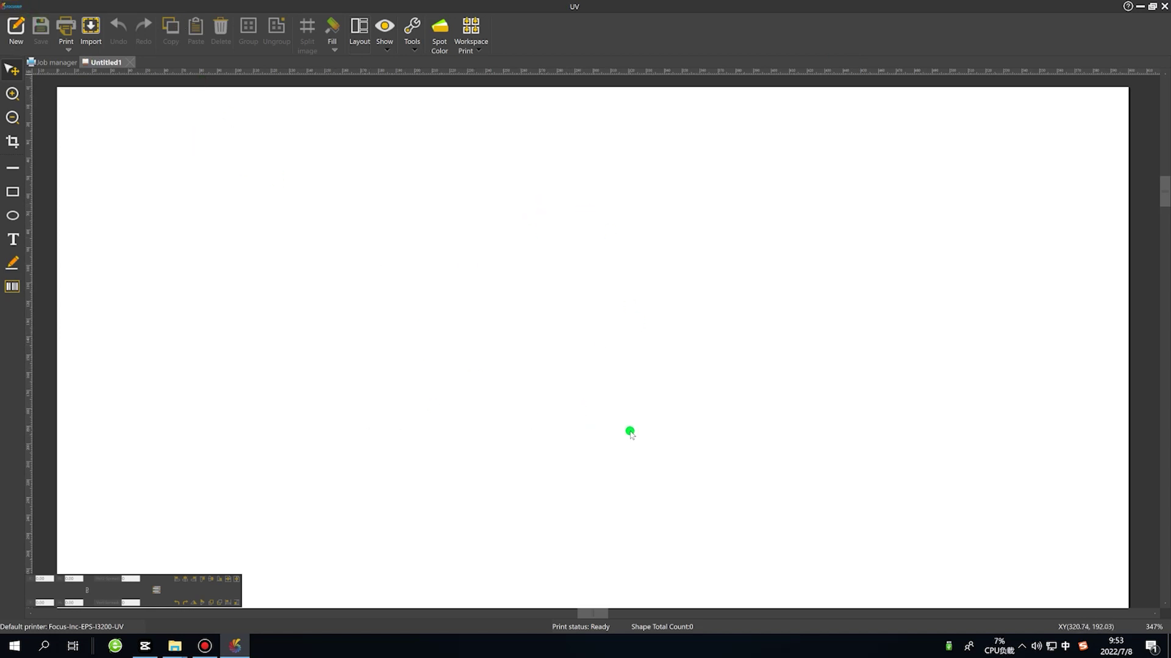
{"action": "left_click", "coordinate": [11, 6]}
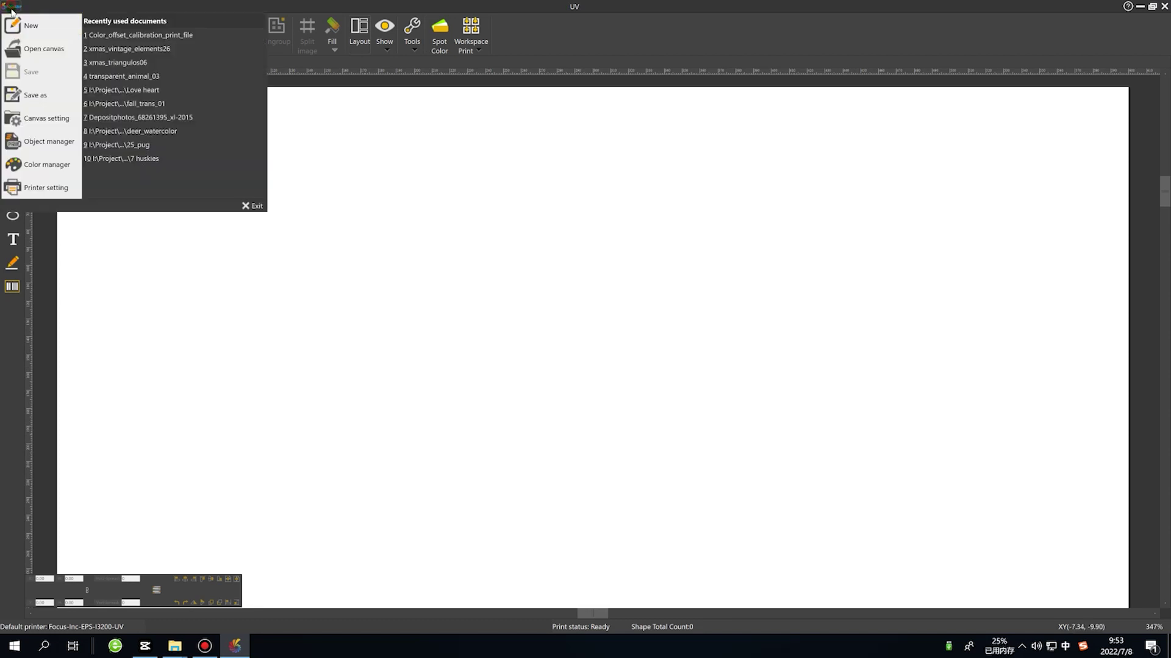
{"action": "left_click", "coordinate": [46, 190]}
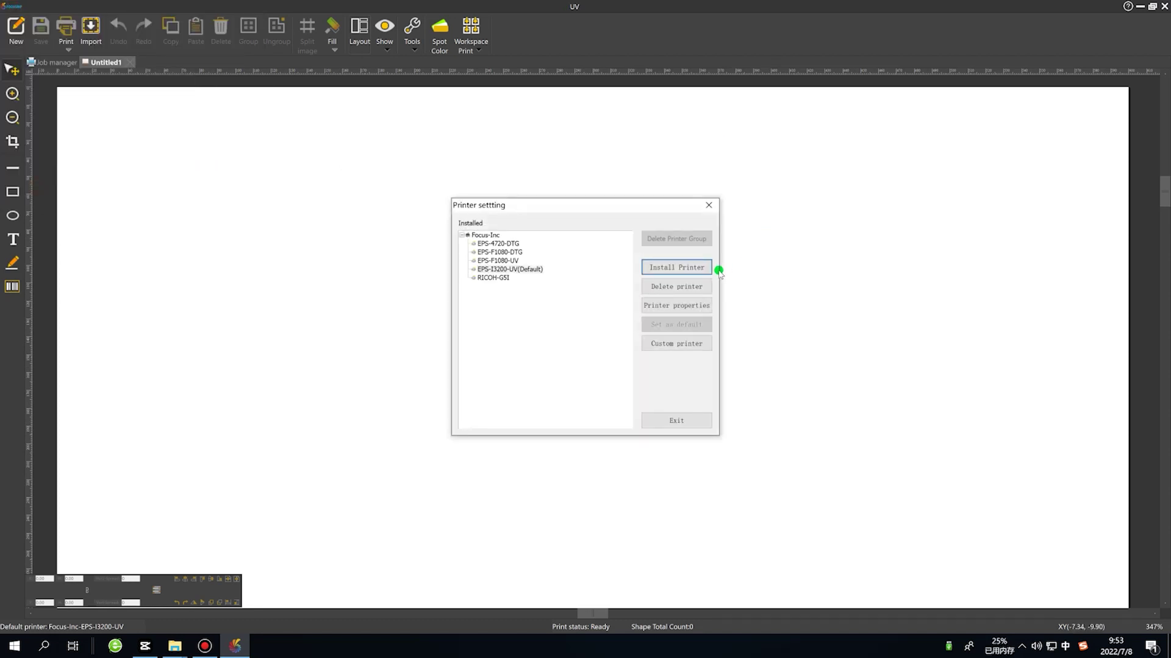
{"action": "left_click", "coordinate": [520, 269]}
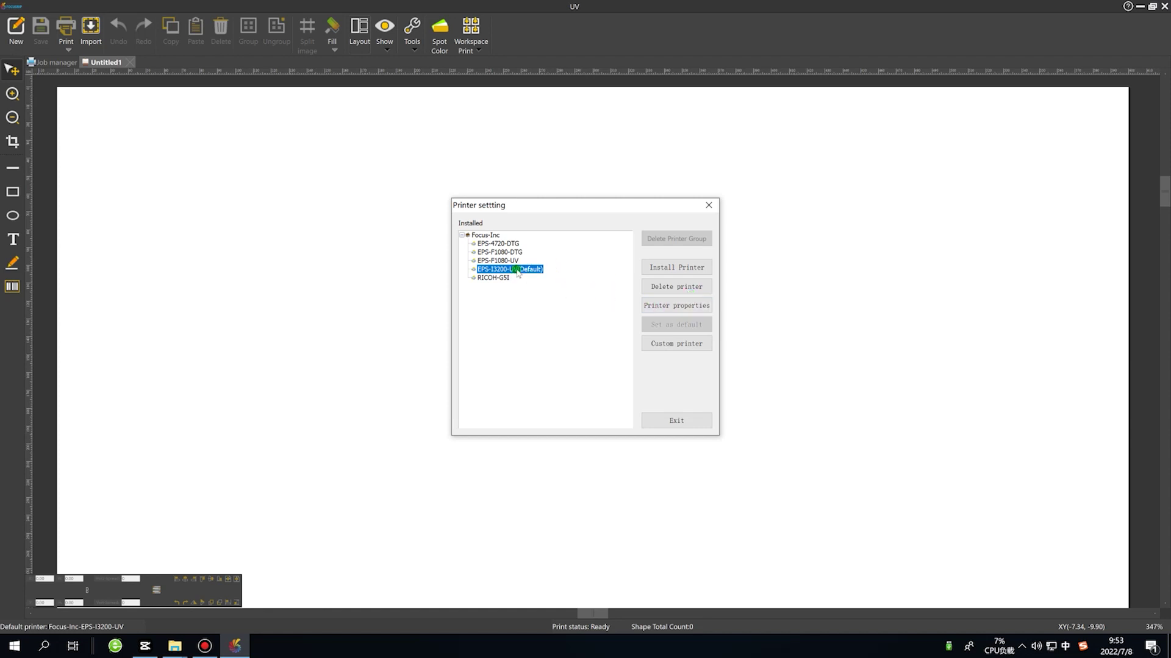
{"action": "left_click", "coordinate": [672, 327]}
{"action": "left_click", "coordinate": [708, 206]}
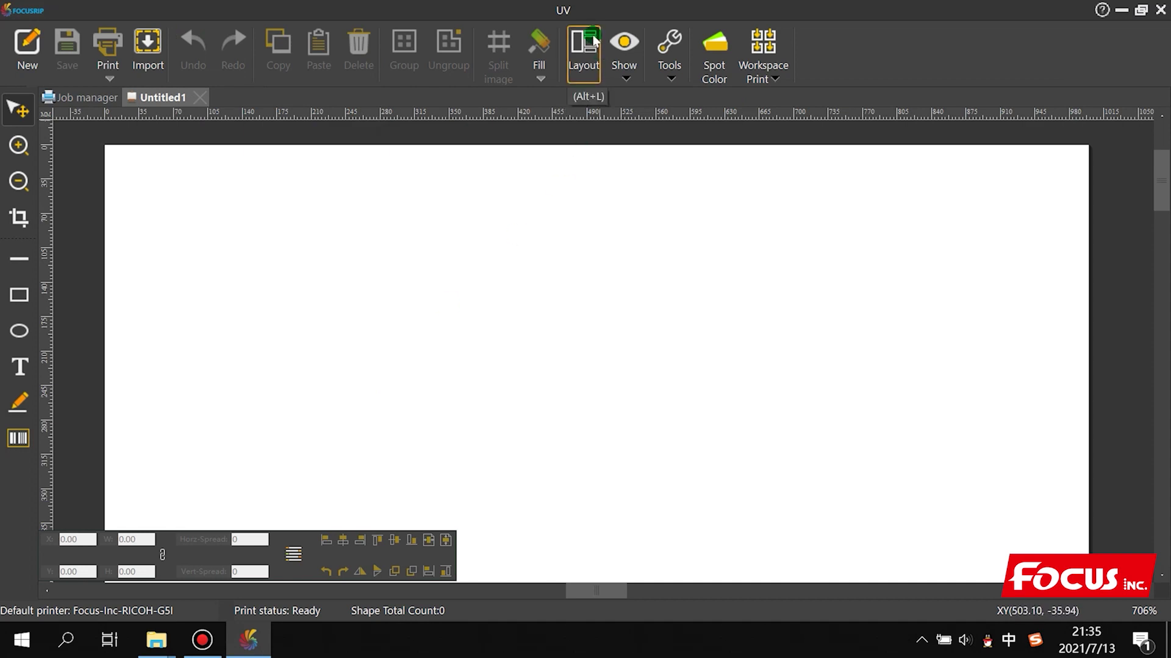
Create a new blank canvas and close it again
{"action": "left_click", "coordinate": [32, 61]}
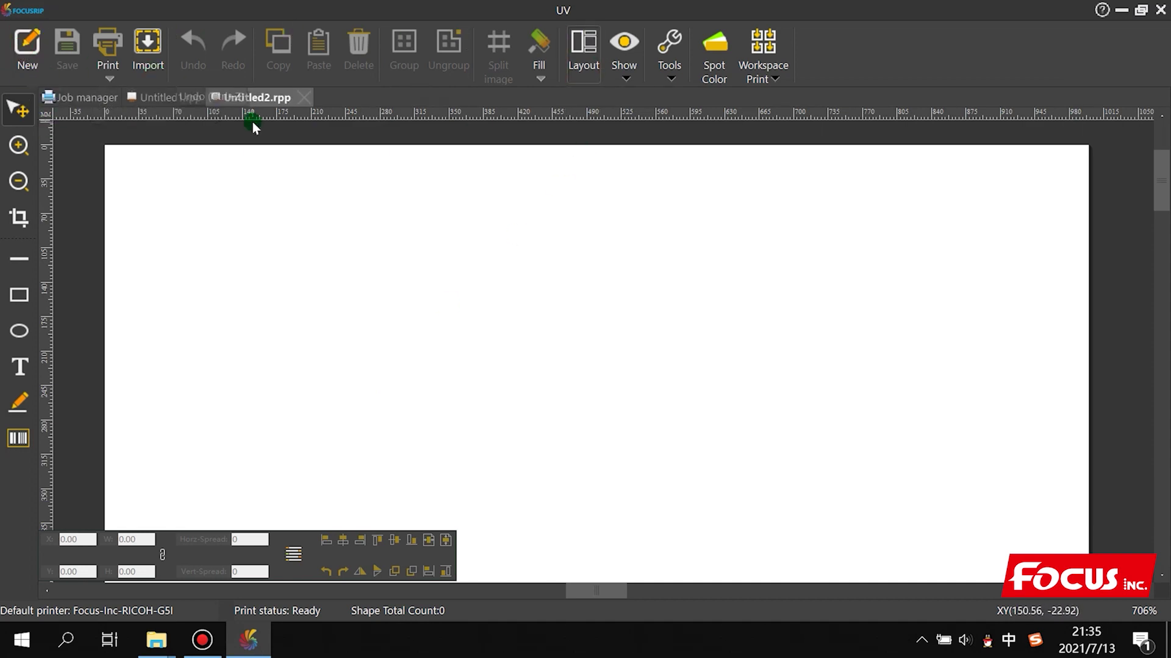
{"action": "left_click", "coordinate": [304, 99]}
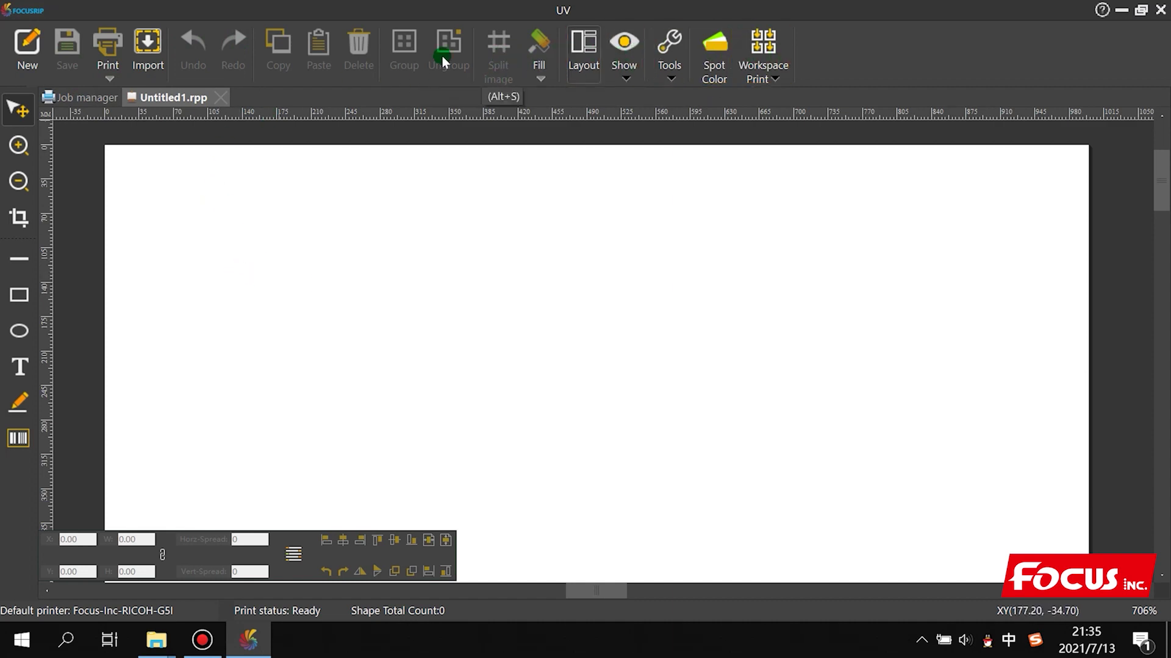
Look through the display options and choose the ruler unit
{"action": "left_click", "coordinate": [624, 61]}
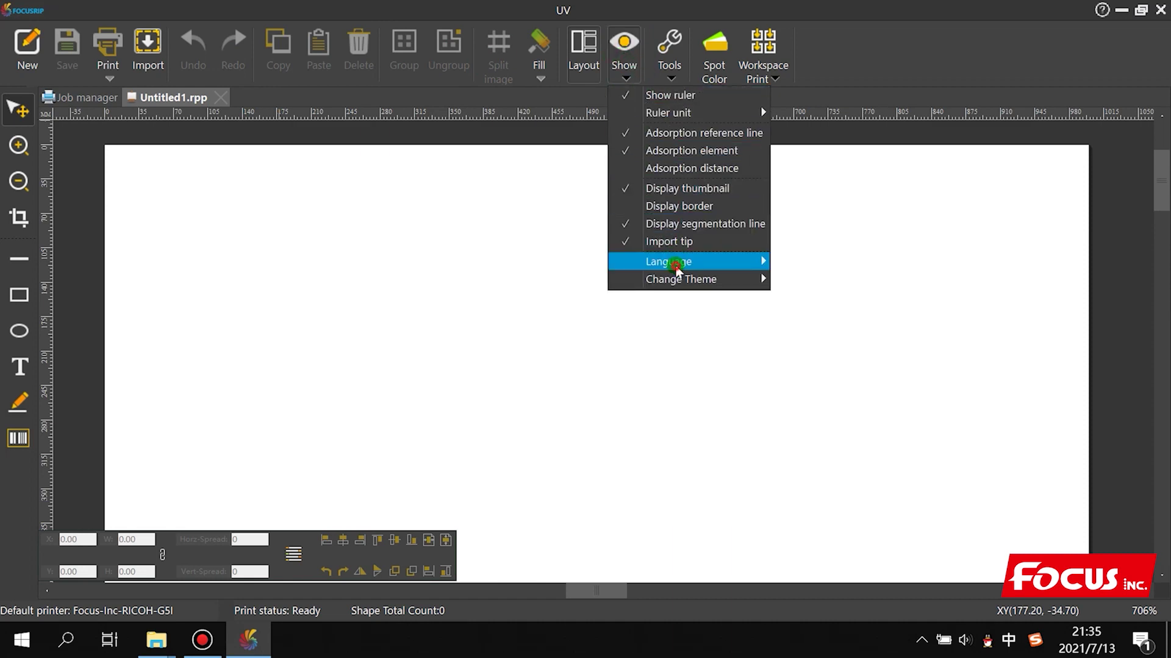
{"action": "mouse_move", "coordinate": [675, 262]}
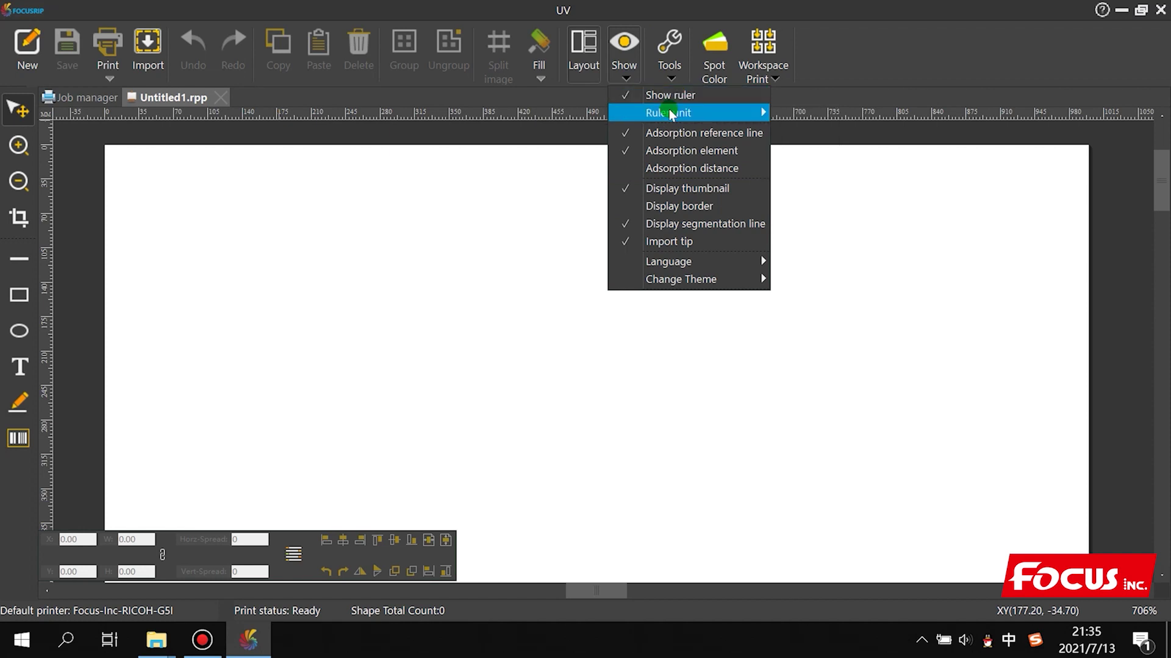
{"action": "mouse_move", "coordinate": [671, 114]}
{"action": "left_click", "coordinate": [801, 130]}
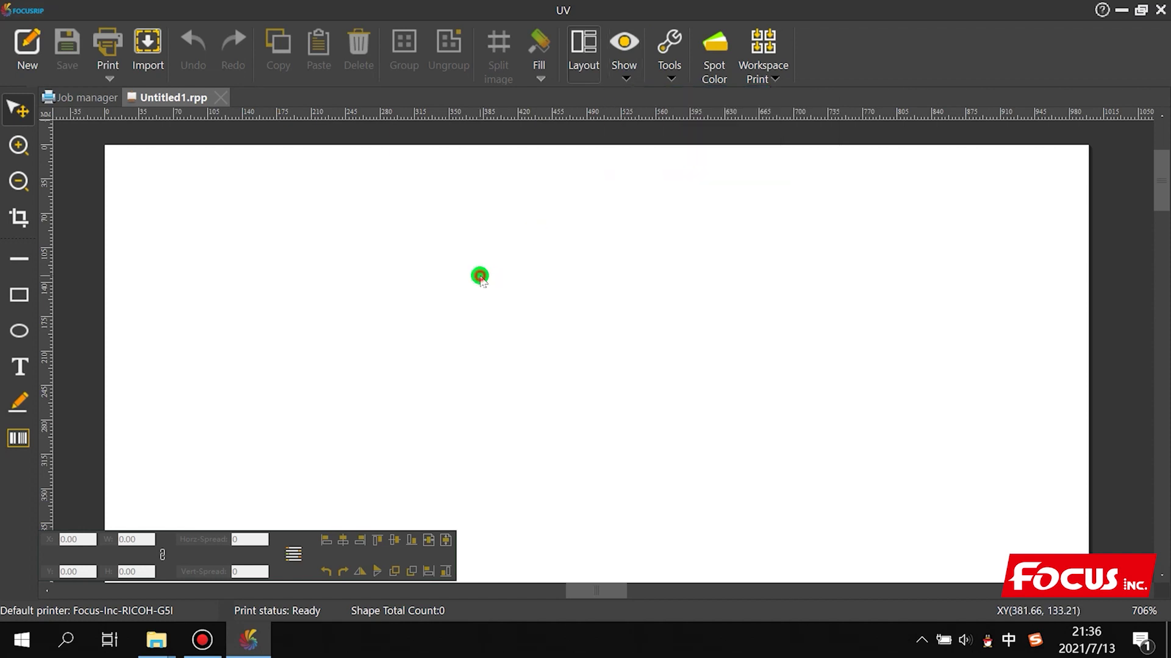
{"action": "left_click", "coordinate": [668, 78]}
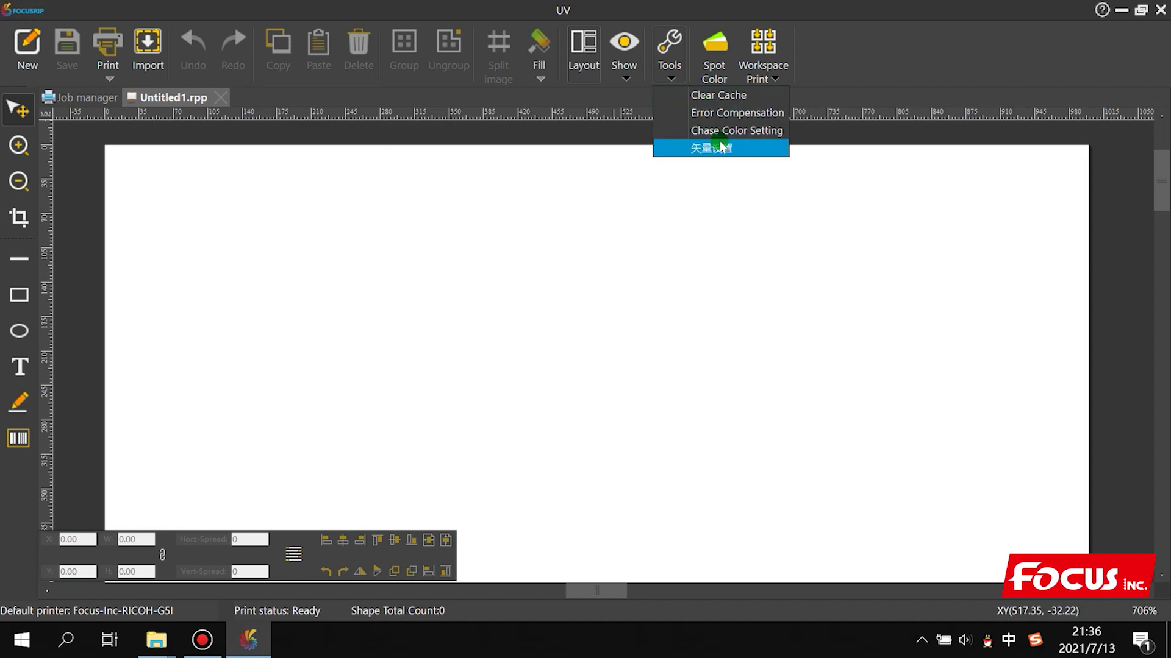
{"action": "left_click", "coordinate": [686, 148]}
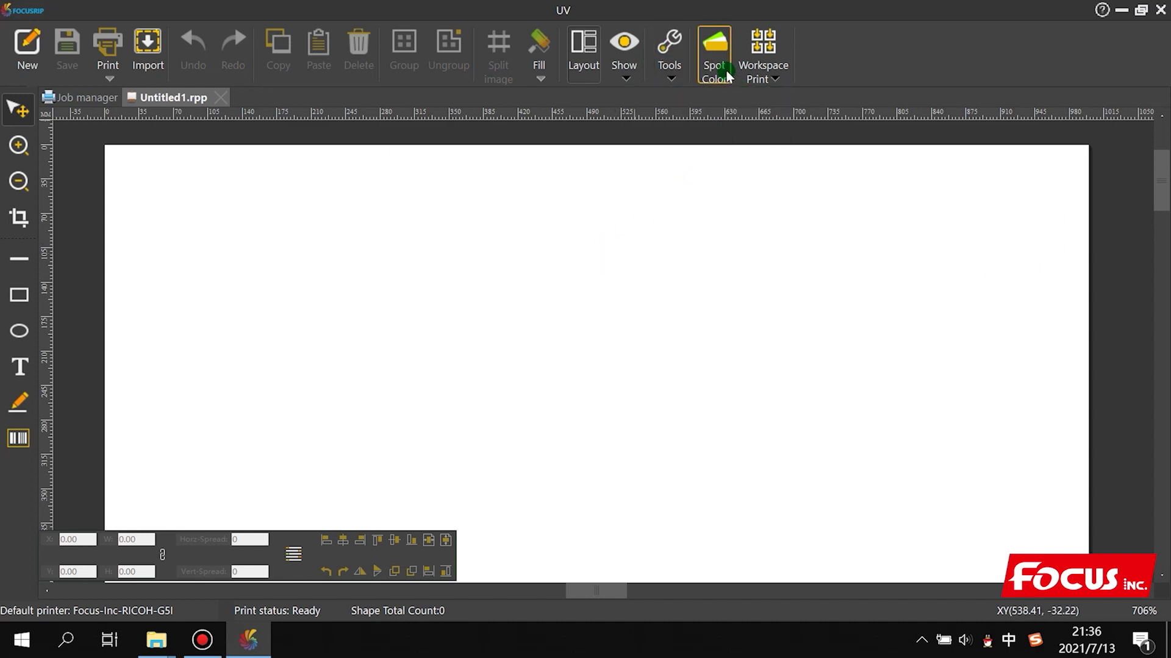
{"action": "left_click", "coordinate": [670, 70]}
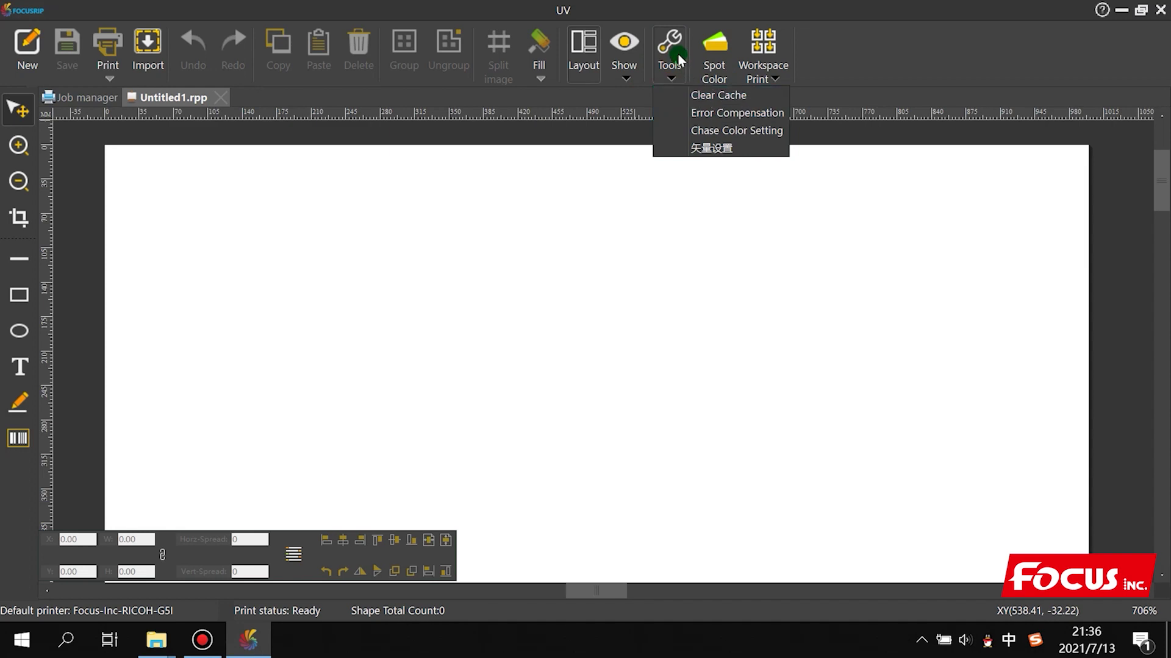
{"action": "left_click", "coordinate": [671, 12]}
In the spot color settings, set the data source type of the first and second spot colors to Spot
{"action": "left_click", "coordinate": [717, 66]}
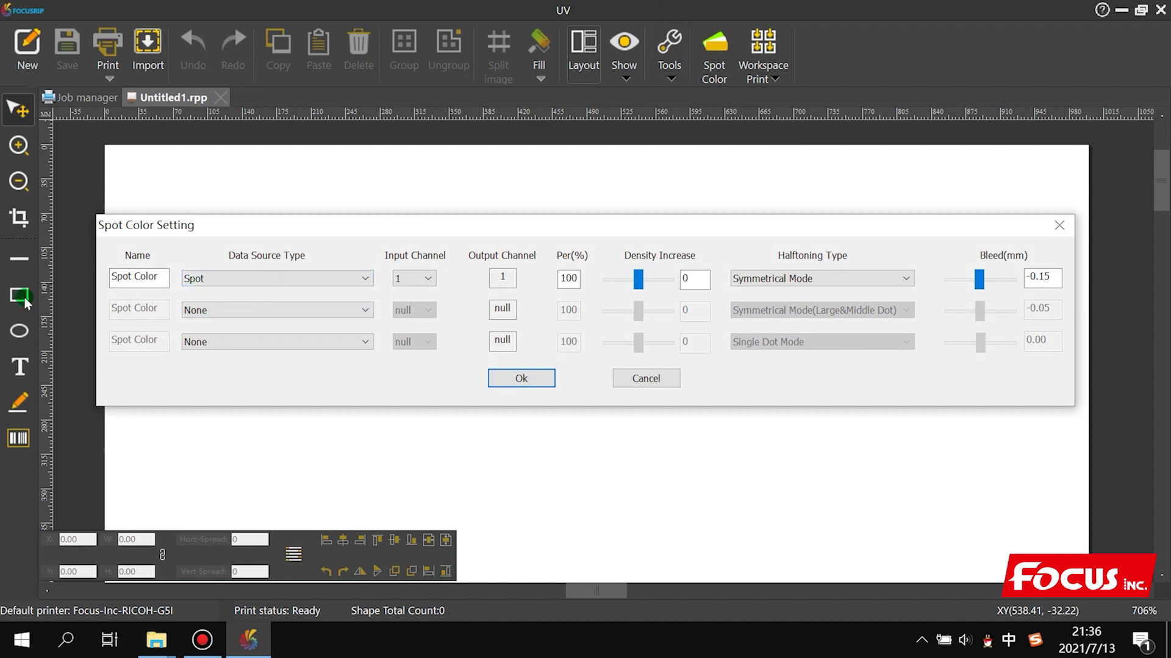
{"action": "left_click", "coordinate": [128, 296]}
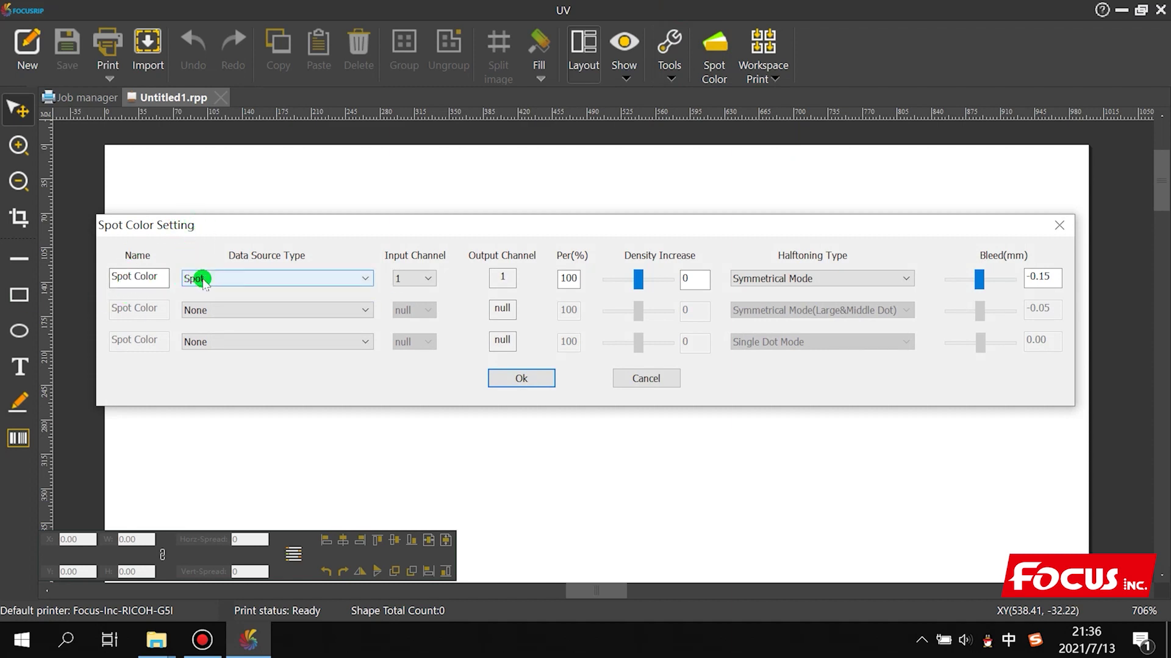
{"action": "left_click", "coordinate": [192, 277]}
{"action": "left_click", "coordinate": [206, 350]}
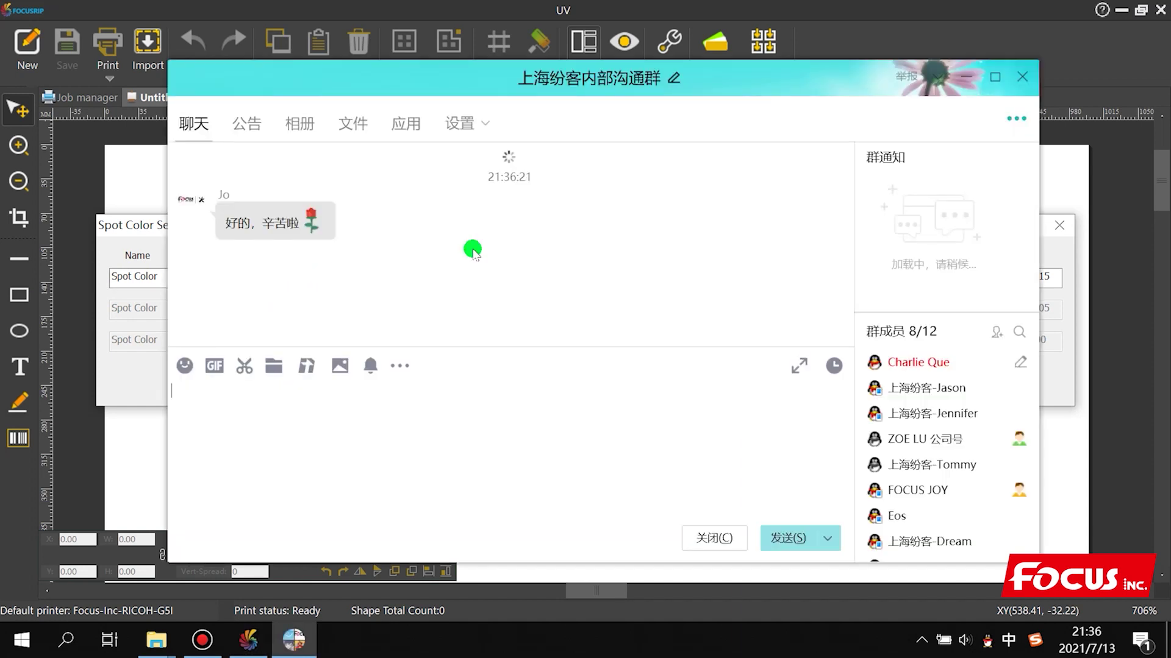
{"action": "left_click", "coordinate": [970, 78]}
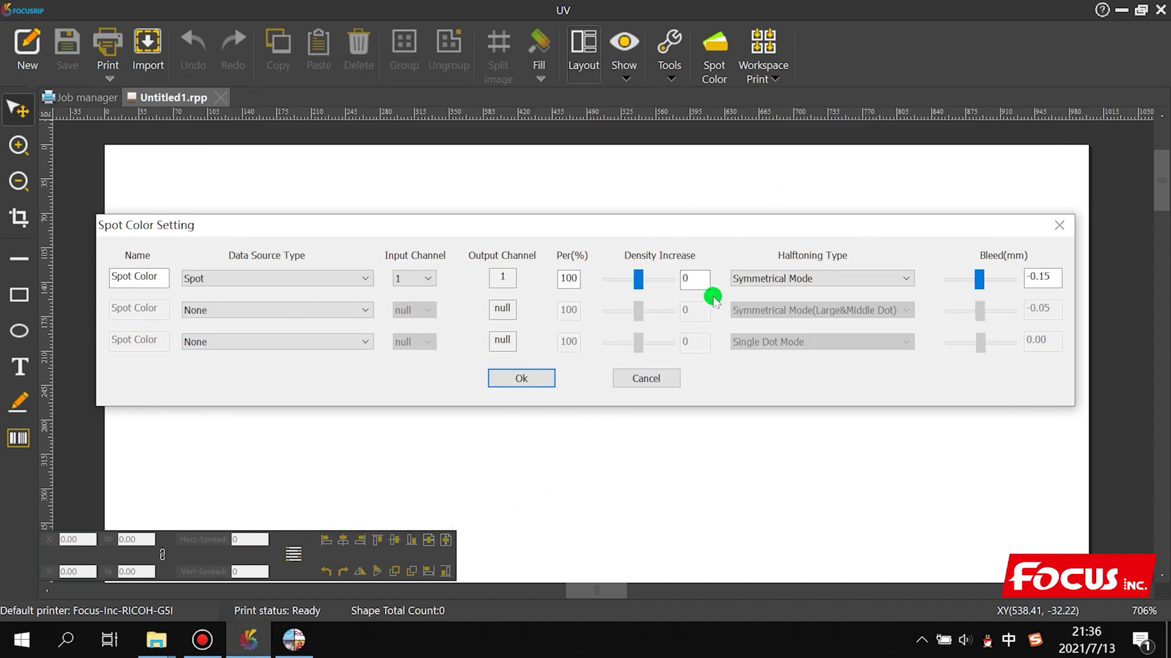
{"action": "left_click", "coordinate": [189, 308]}
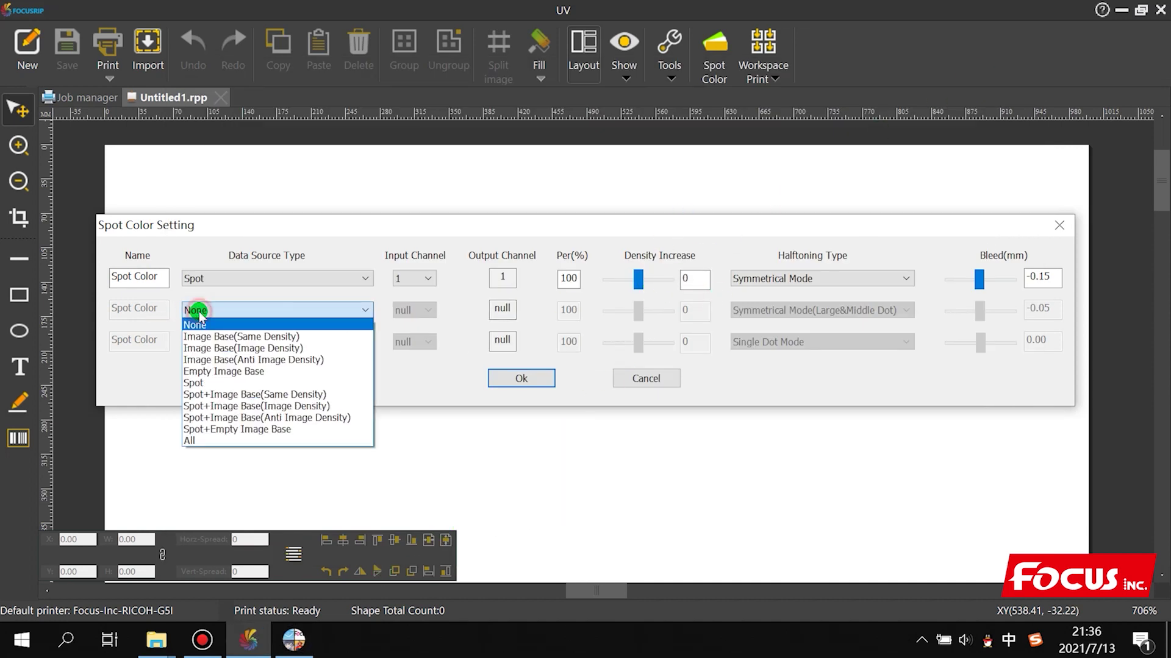
{"action": "left_click", "coordinate": [203, 383]}
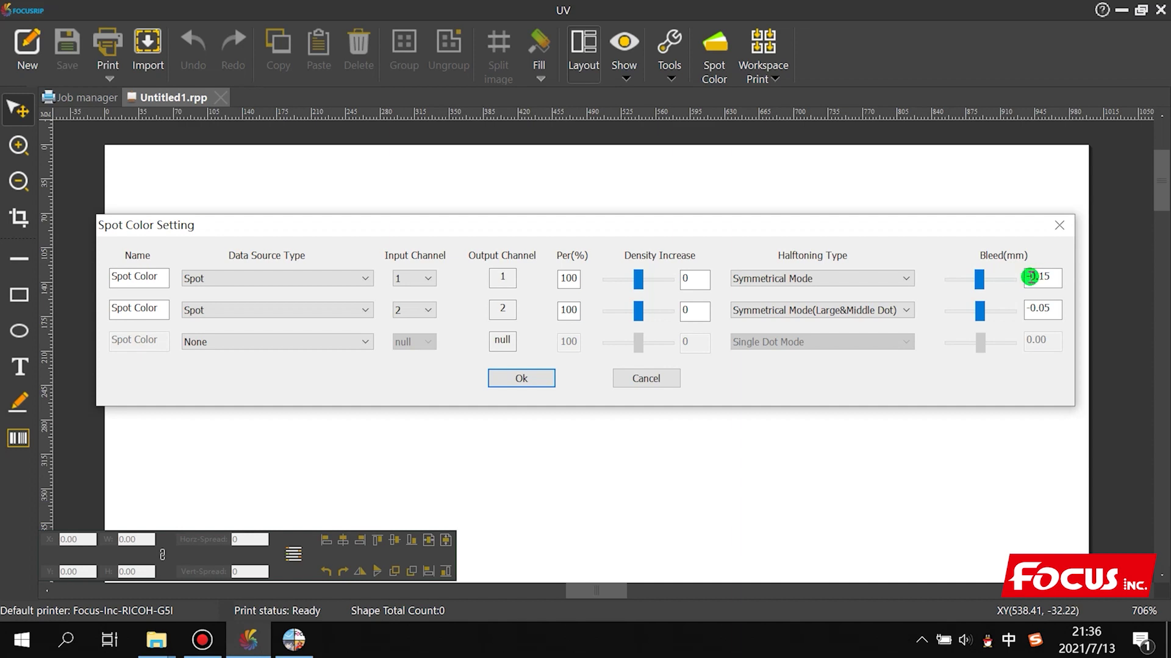
Re-enter the minus sign in the first spot color's bleed value of -0.15 mm
{"action": "left_click_drag", "start_coordinate": [1030, 276], "coordinate": [1025, 276]}
{"action": "key", "text": "BackSpace"}
{"action": "type", "text": "-"}
{"action": "left_click", "coordinate": [1046, 278]}
Choose Spot again as the data source type for both the first and second spot colors
{"action": "left_click", "coordinate": [280, 275]}
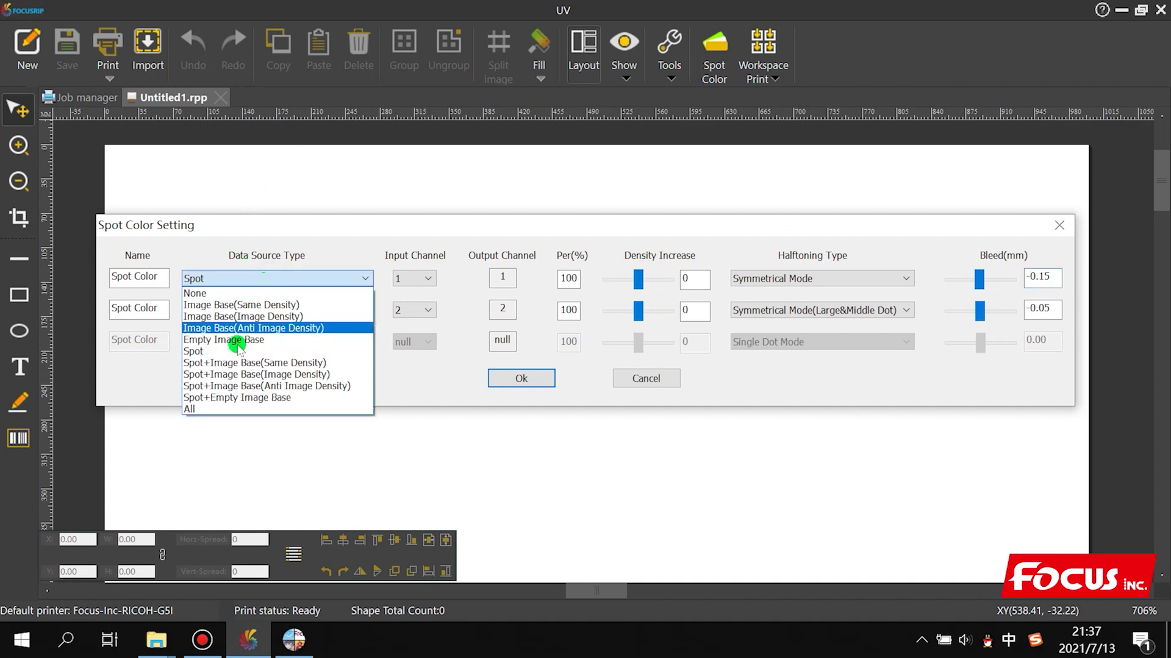
{"action": "left_click", "coordinate": [232, 353]}
{"action": "left_click", "coordinate": [230, 308]}
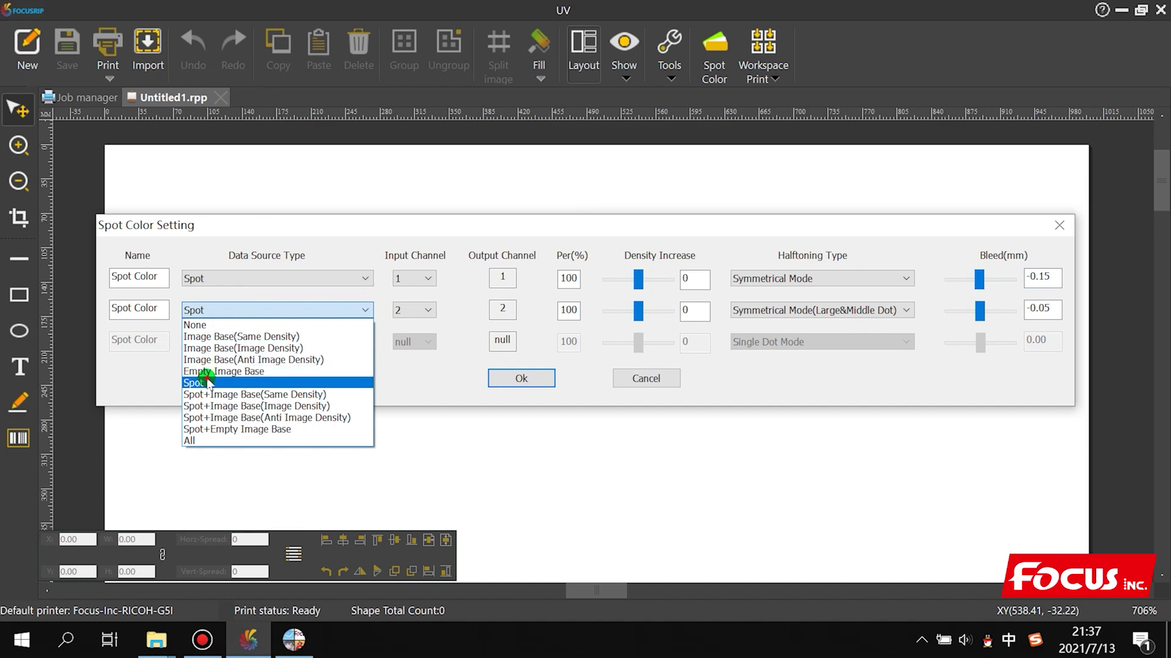
{"action": "left_click", "coordinate": [255, 381]}
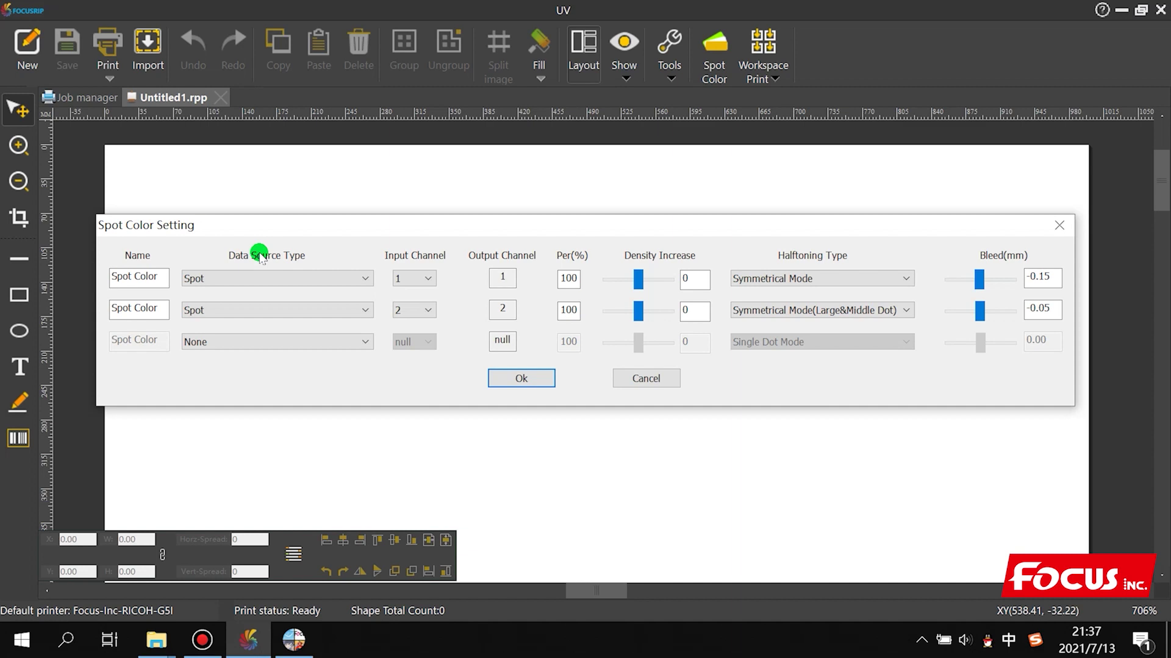
Try Image Base(Same Density) as the first spot color's data source, return it to Spot and accept the spot color settings
{"action": "left_click", "coordinate": [241, 278]}
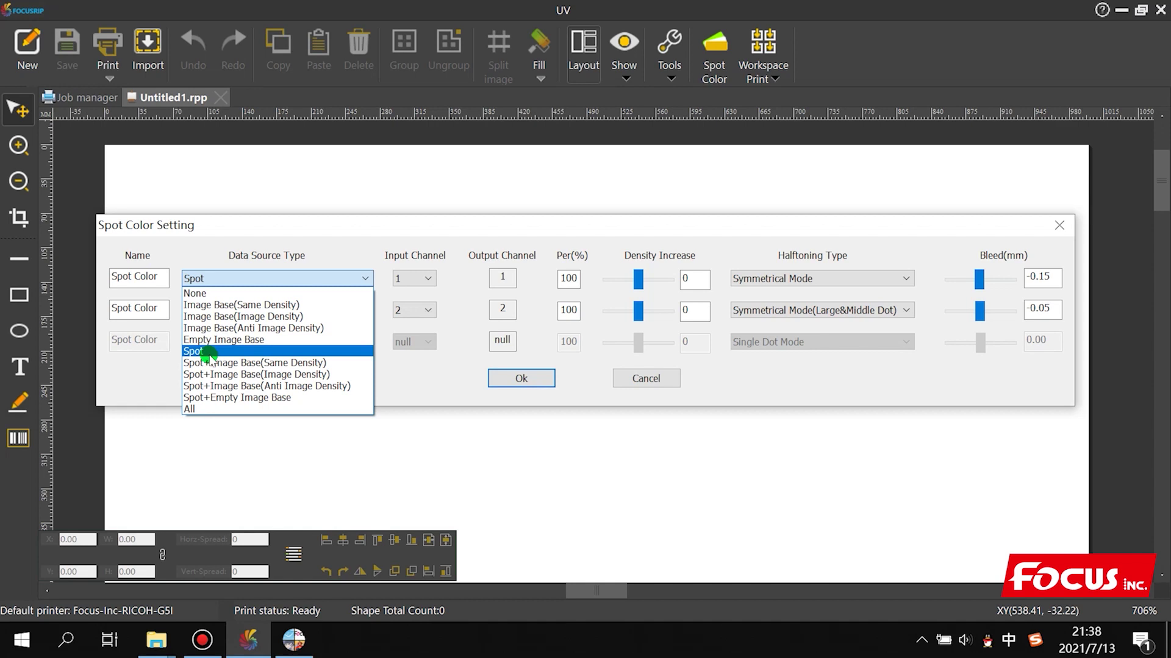
{"action": "left_click", "coordinate": [226, 305]}
{"action": "left_click", "coordinate": [227, 278]}
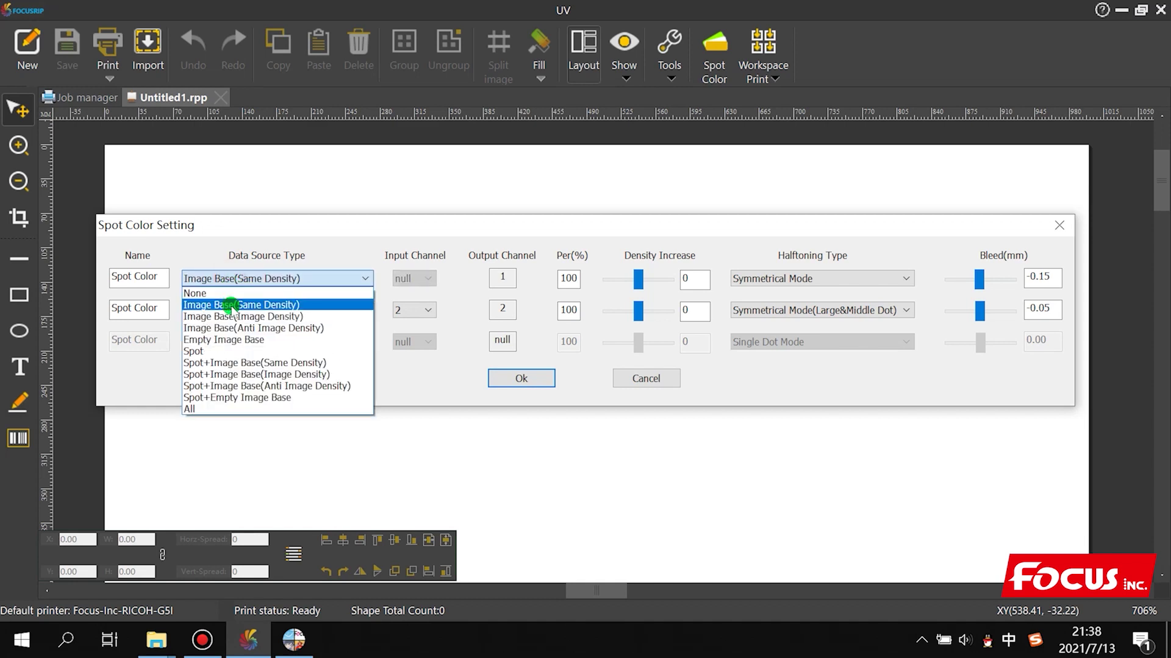
{"action": "left_click", "coordinate": [218, 352]}
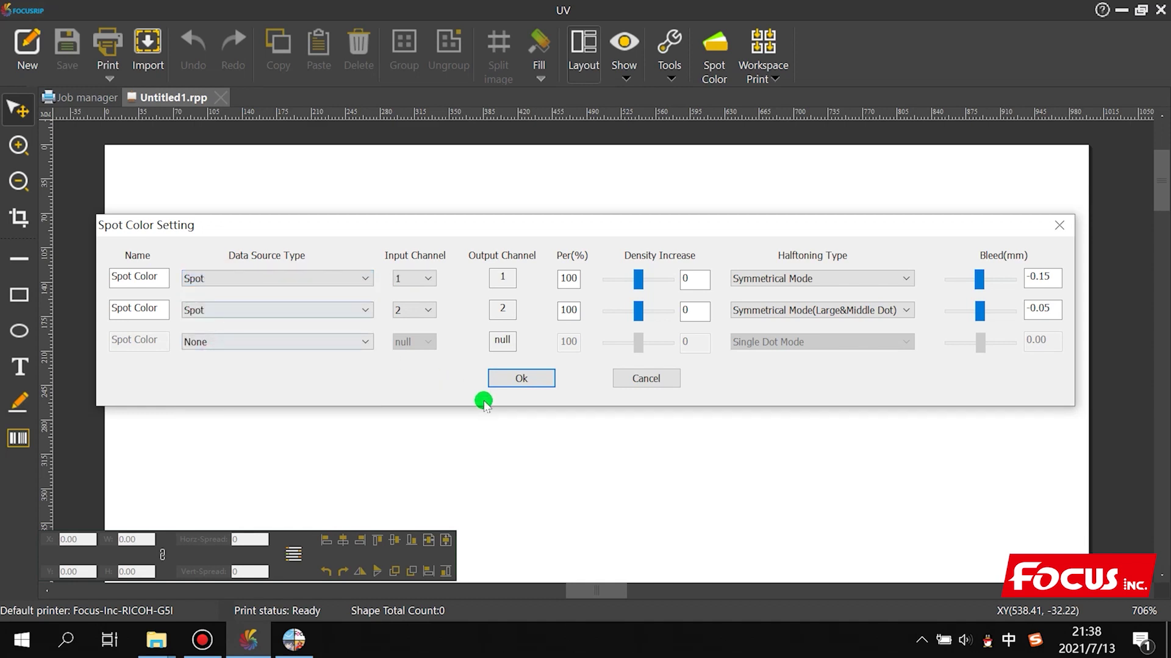
{"action": "left_click", "coordinate": [523, 379]}
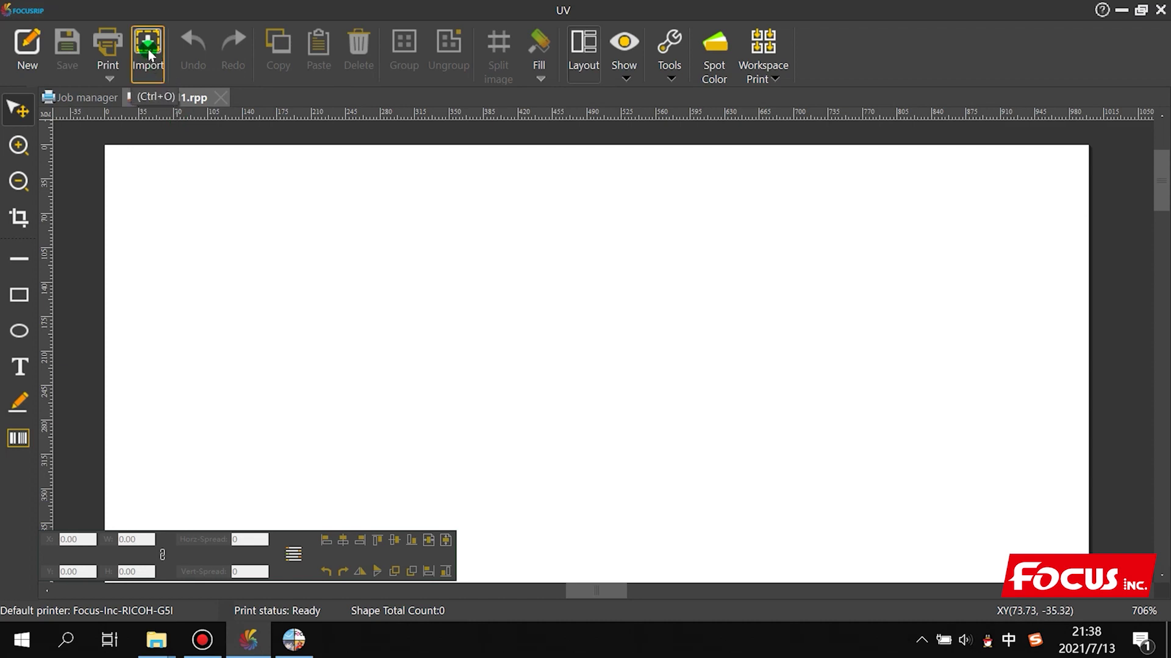
Minimize the RIP software and launch Adobe Photoshop CC 2019
{"action": "left_click", "coordinate": [1120, 10]}
{"action": "left_click", "coordinate": [611, 332]}
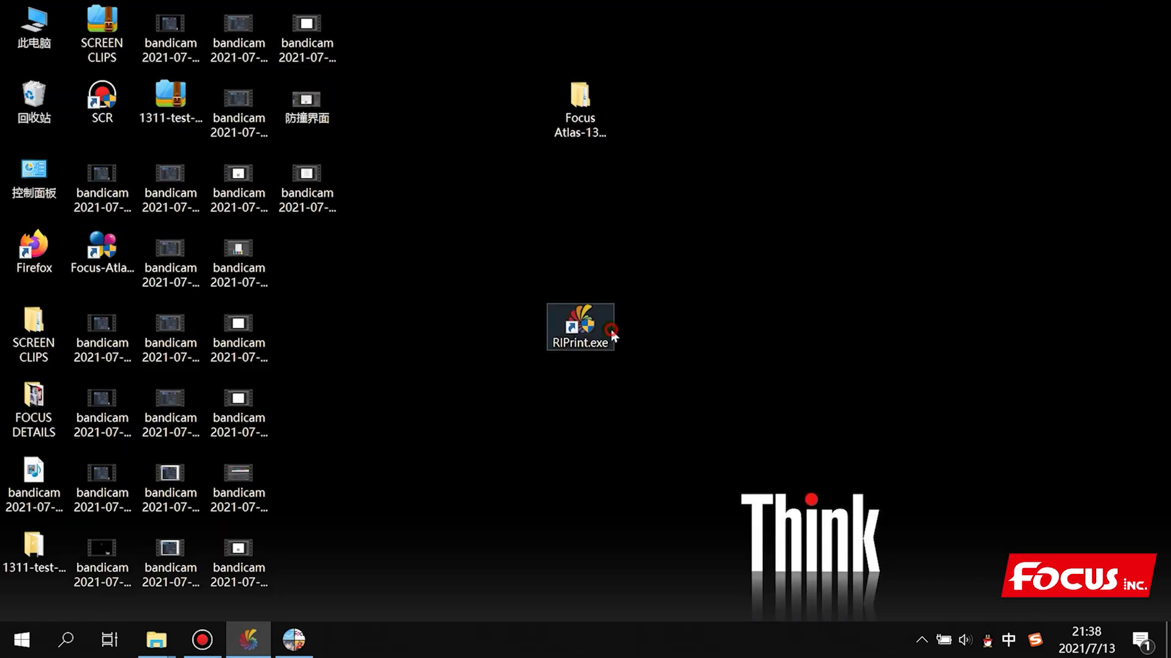
{"action": "left_click", "coordinate": [405, 350]}
{"action": "left_click", "coordinate": [5, 649]}
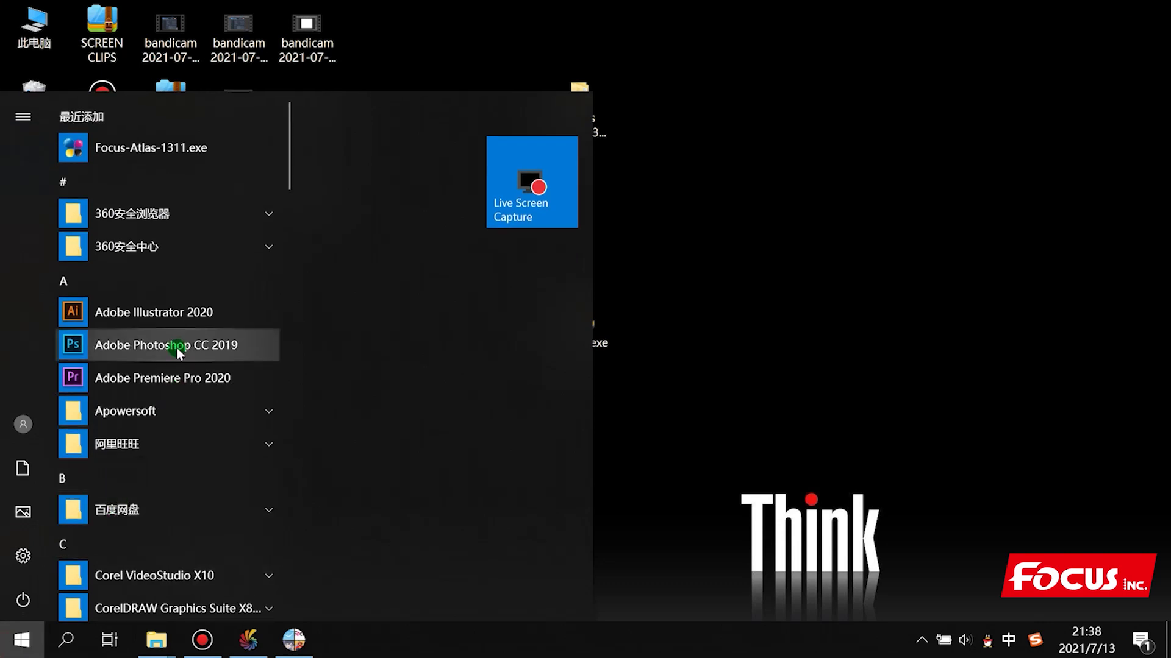
{"action": "left_click", "coordinate": [177, 346]}
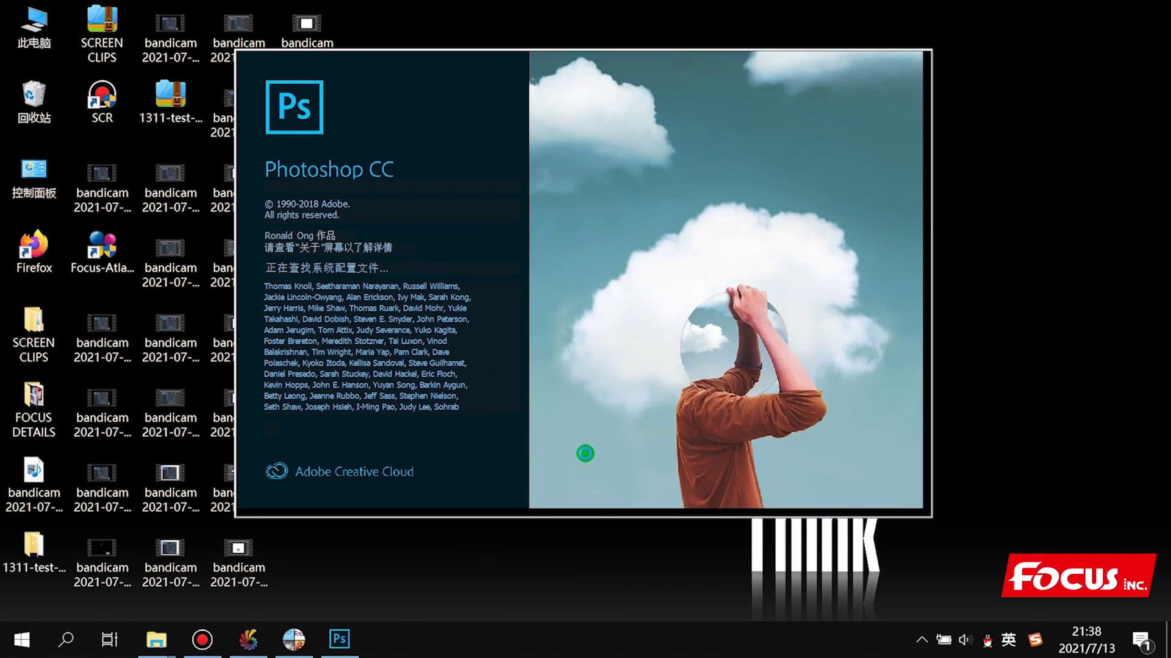
Quit the QQ chat client running in the background
{"action": "right_click", "coordinate": [987, 640]}
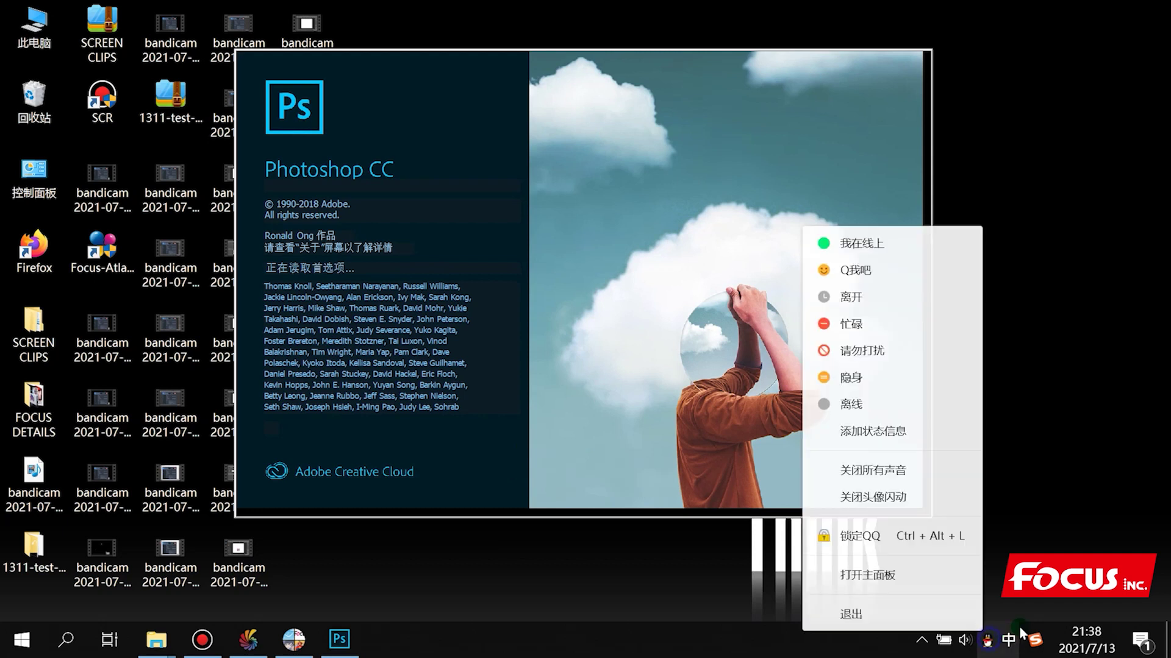
{"action": "left_click", "coordinate": [953, 617]}
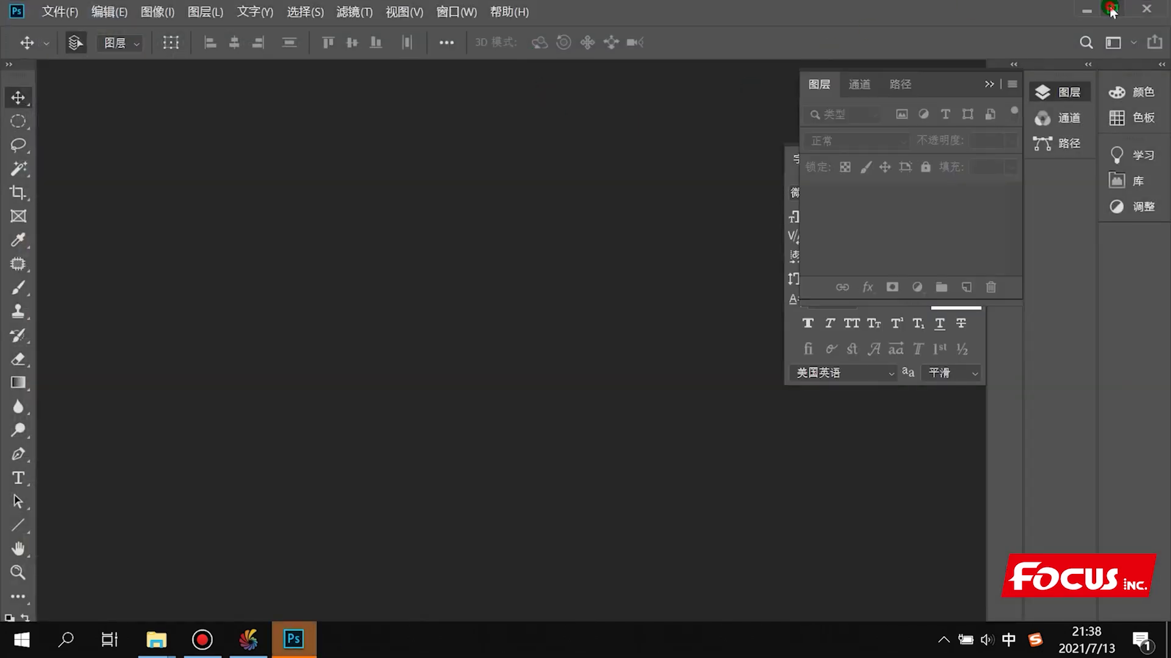
Restore Photoshop to a smaller window and open the 5. Test print file folder inside Focus Atlas-1311 Support
{"action": "left_click", "coordinate": [1119, 8]}
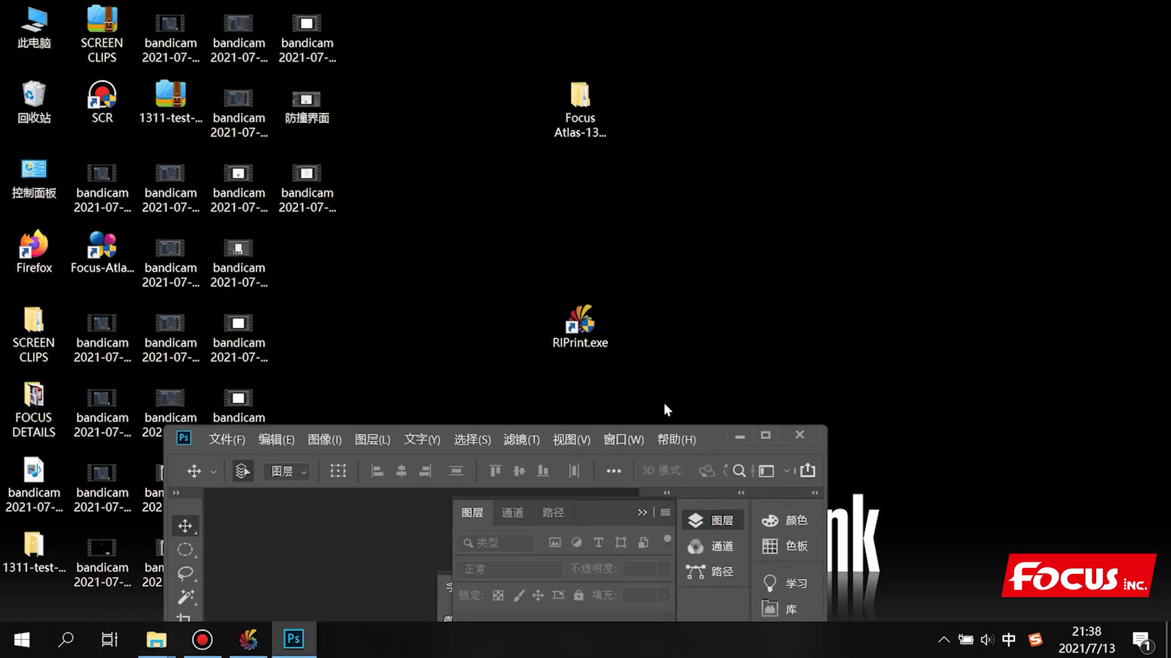
{"action": "double_click", "coordinate": [595, 115]}
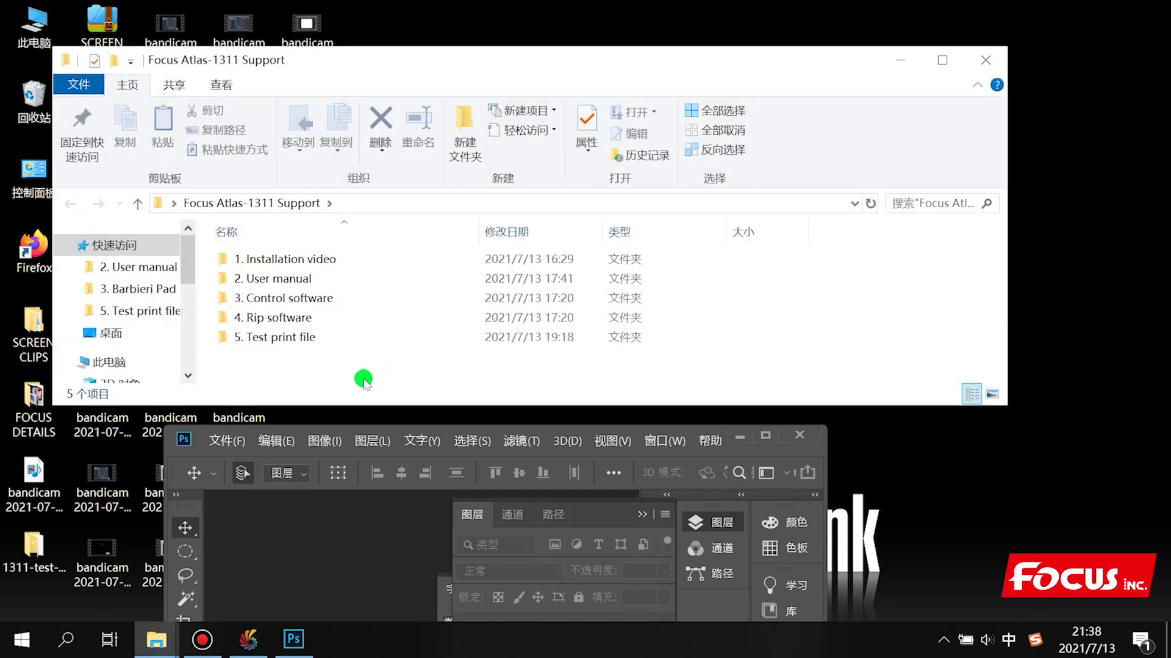
{"action": "double_click", "coordinate": [306, 337]}
Check the file properties of the TEST File girl-v-w .prn file and close them
{"action": "left_click", "coordinate": [663, 305]}
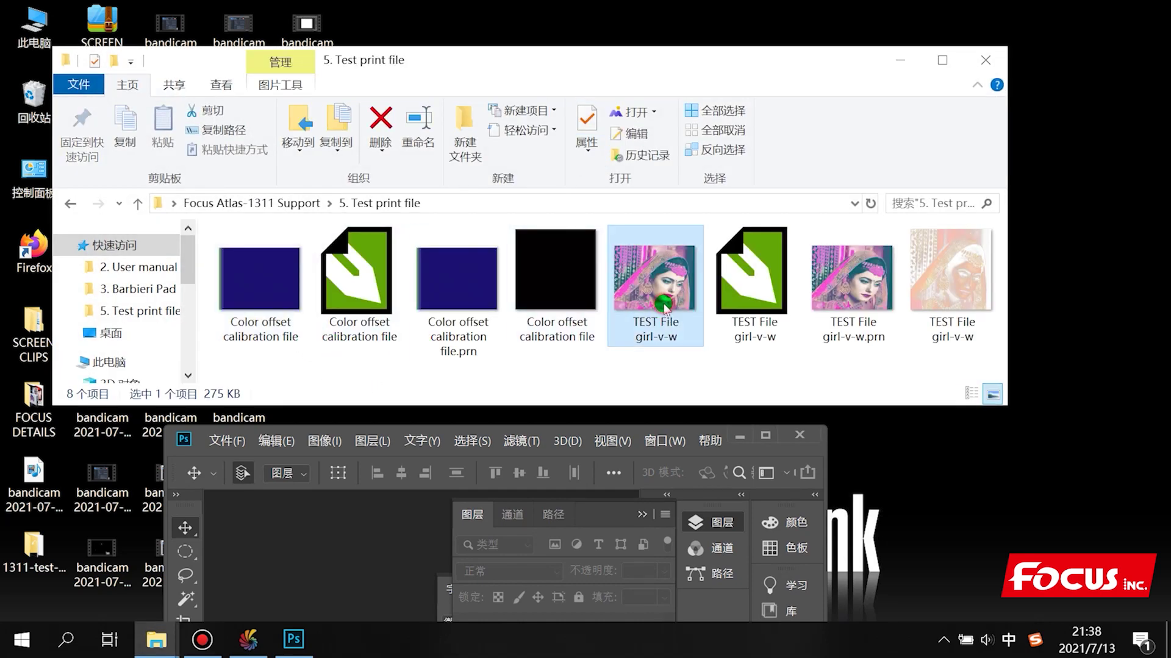
{"action": "left_click_drag", "start_coordinate": [669, 303], "coordinate": [751, 292]}
{"action": "right_click", "coordinate": [751, 293]}
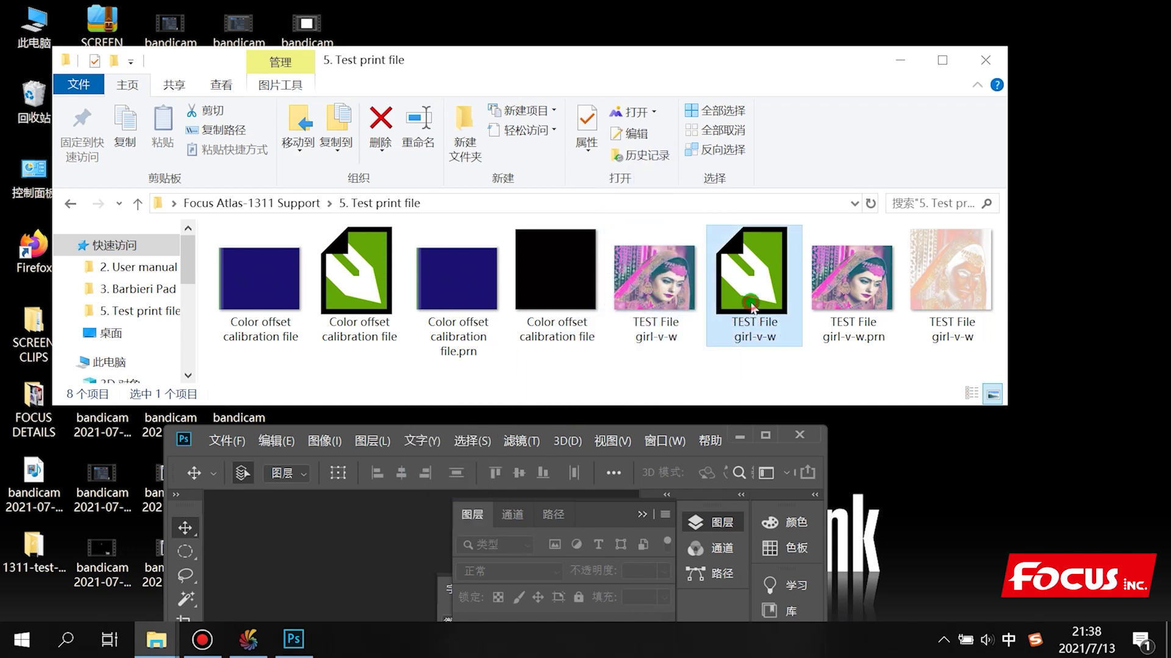
{"action": "mouse_move", "coordinate": [784, 643]}
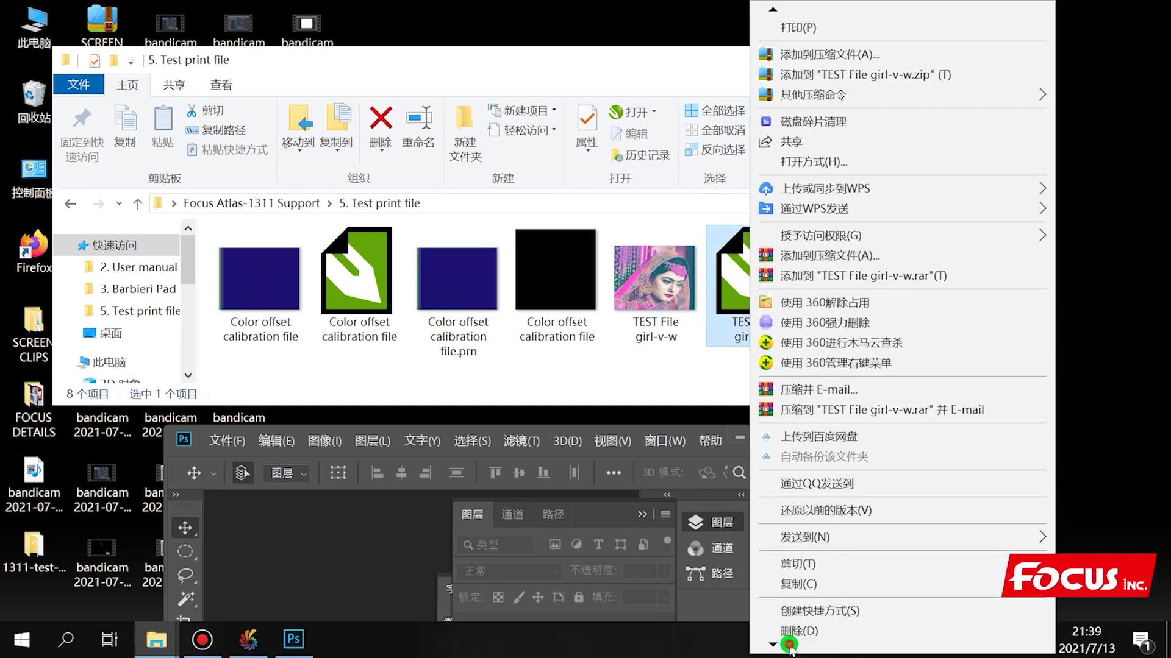
{"action": "left_click", "coordinate": [795, 611]}
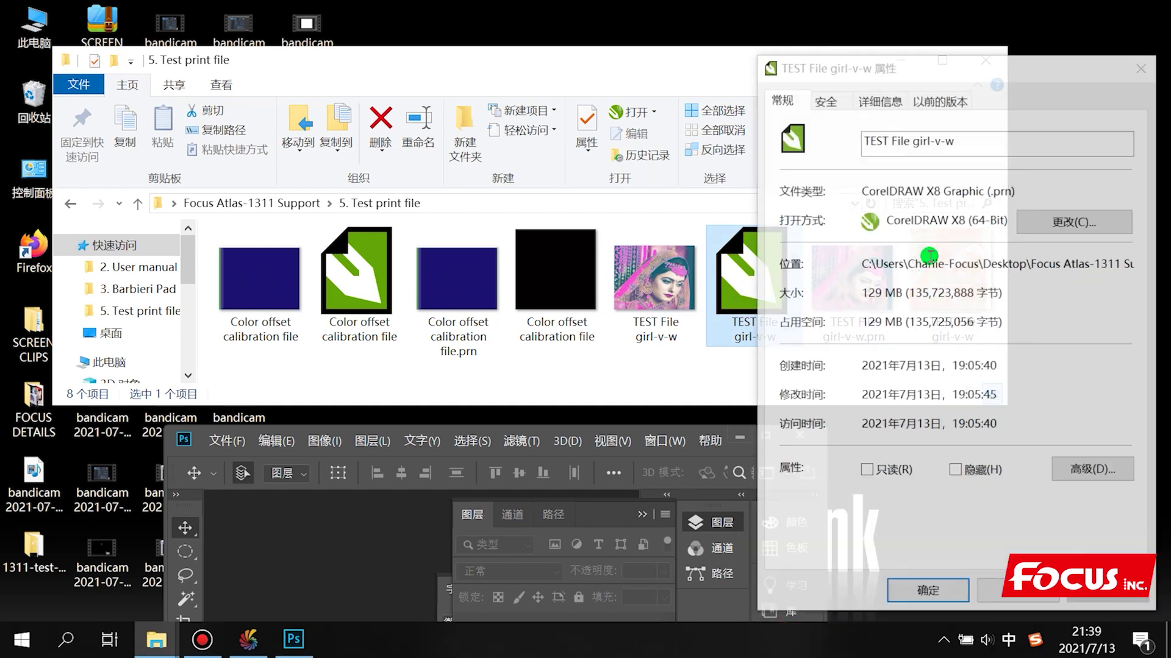
{"action": "left_click", "coordinate": [1142, 66]}
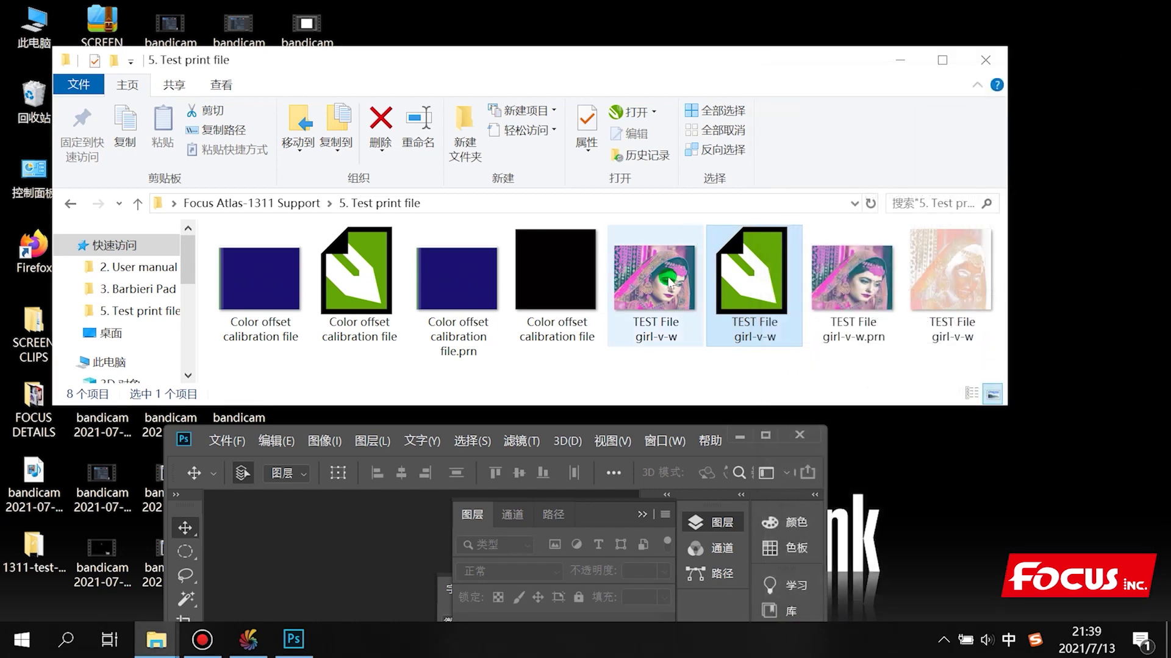
Preview TEST File girl-v-w.bmp and TEST File girl-v-w.tif one after the other in the image viewer
{"action": "left_click", "coordinate": [669, 284]}
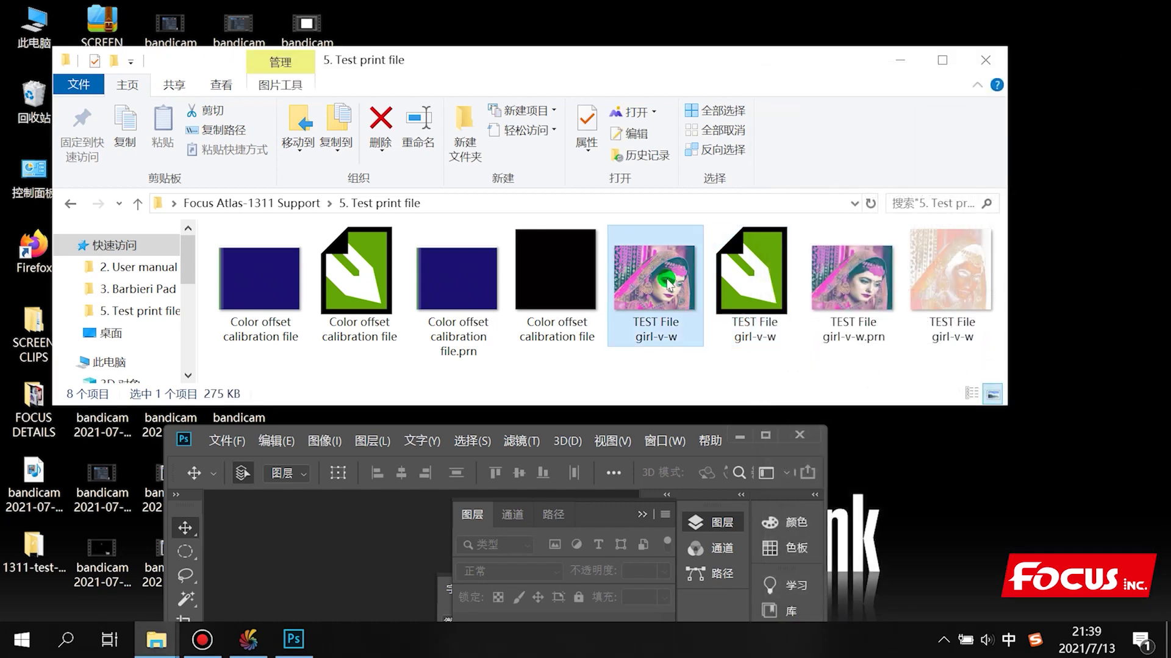
{"action": "double_click", "coordinate": [670, 284]}
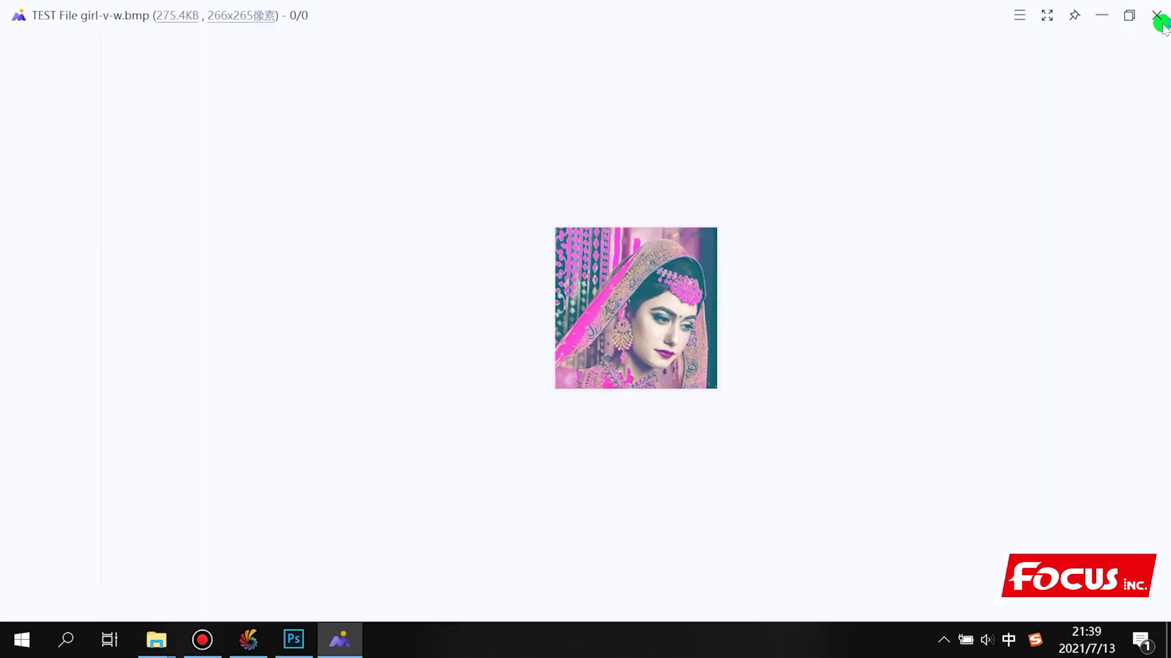
{"action": "left_click", "coordinate": [1158, 15]}
{"action": "left_click", "coordinate": [955, 275]}
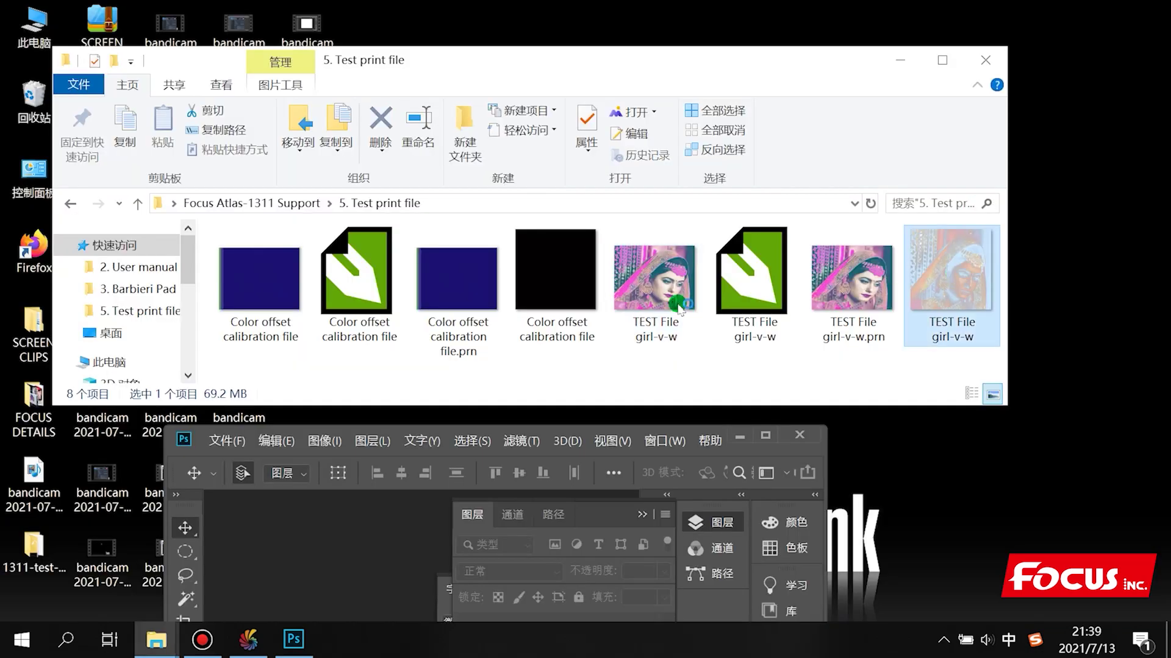
{"action": "double_click", "coordinate": [923, 336]}
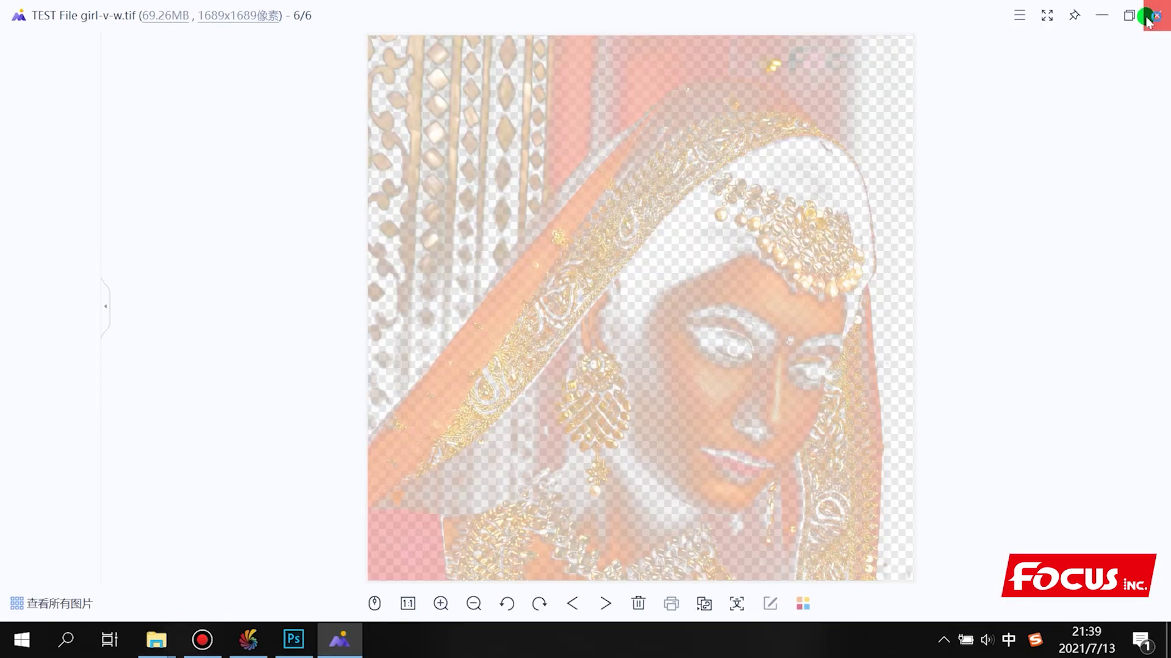
{"action": "left_click", "coordinate": [1155, 16]}
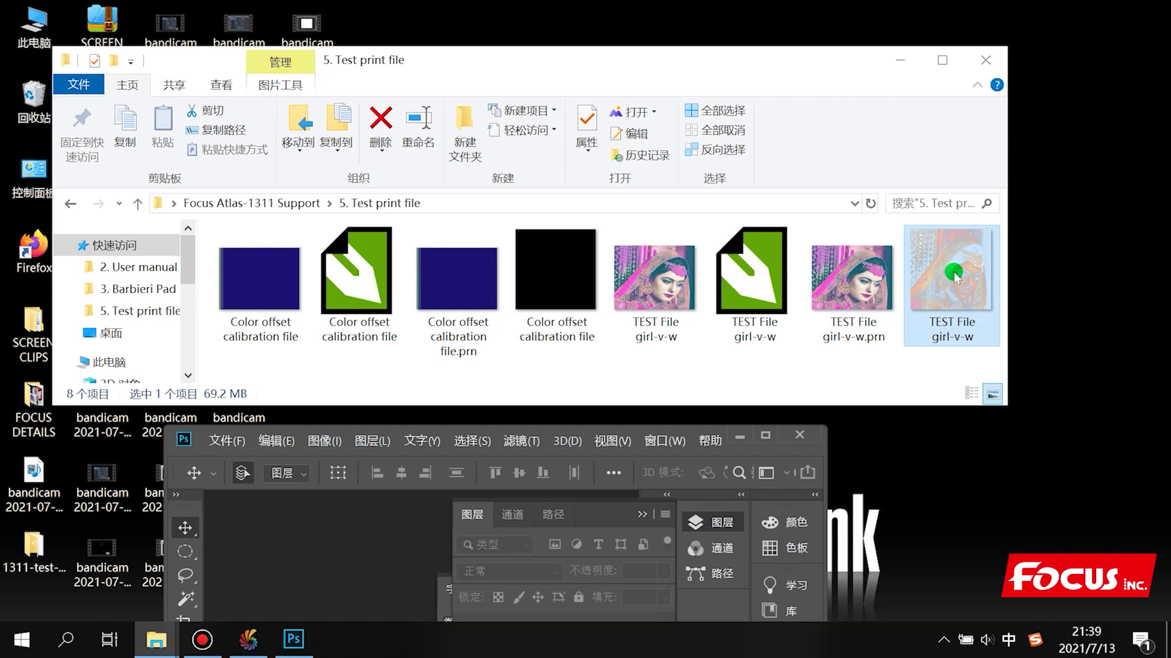
Open TEST File girl-v-w.tif in a maximized Photoshop window and list its channels in an enlarged panel
{"action": "left_click_drag", "start_coordinate": [935, 265], "coordinate": [342, 565]}
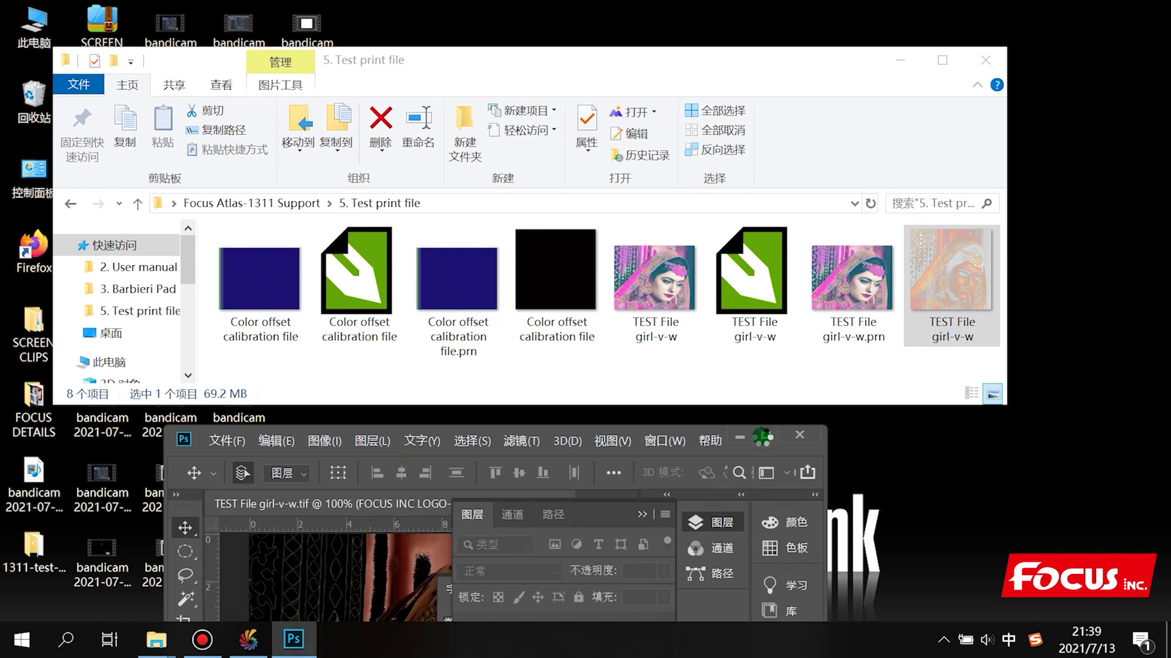
{"action": "double_click", "coordinate": [759, 435]}
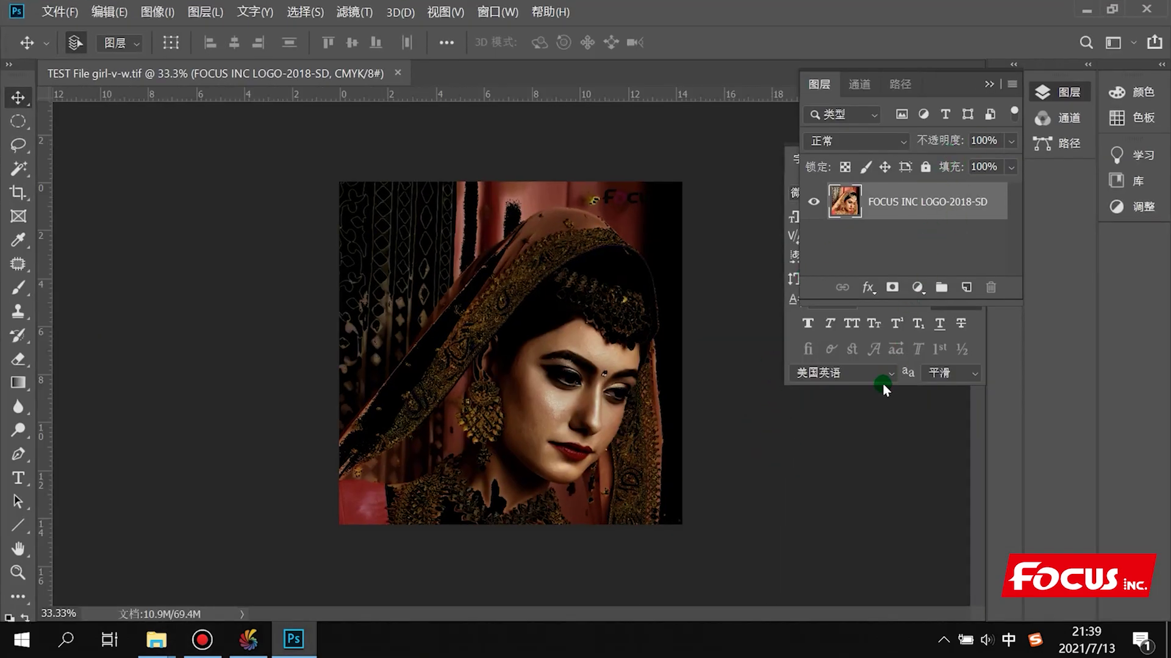
{"action": "left_click_drag", "start_coordinate": [1011, 304], "coordinate": [1000, 439]}
{"action": "left_click", "coordinate": [857, 89]}
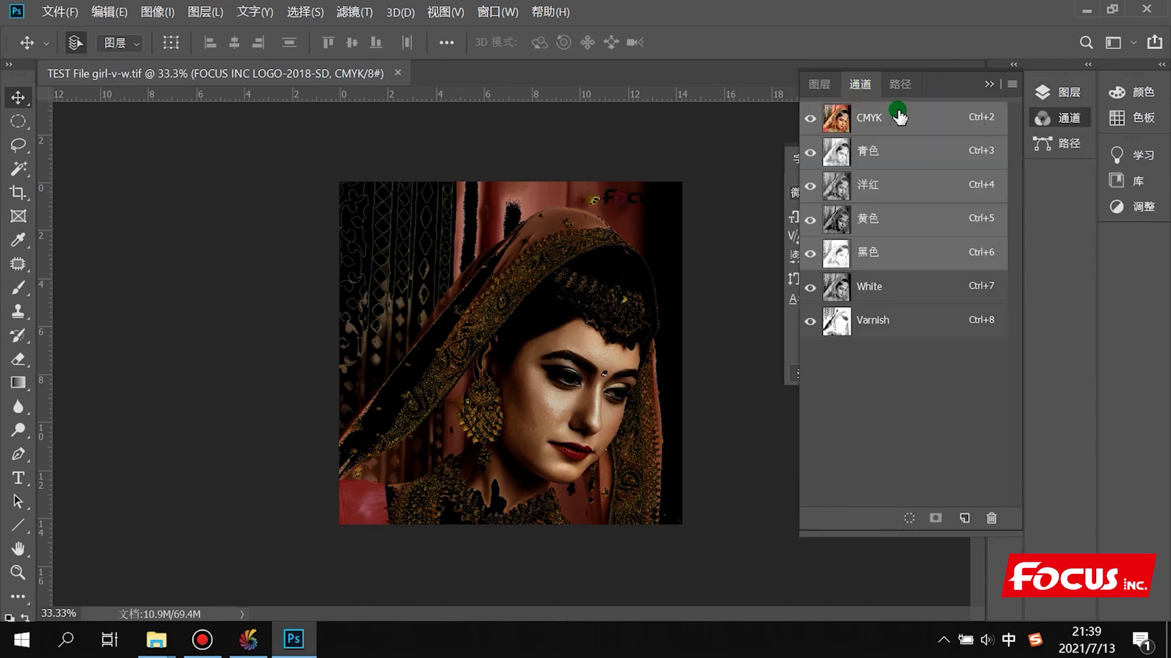
Select the White channel and toggle the visibility of White and Varnish to compare their effect on the image
{"action": "left_click", "coordinate": [869, 286]}
{"action": "left_click", "coordinate": [811, 288]}
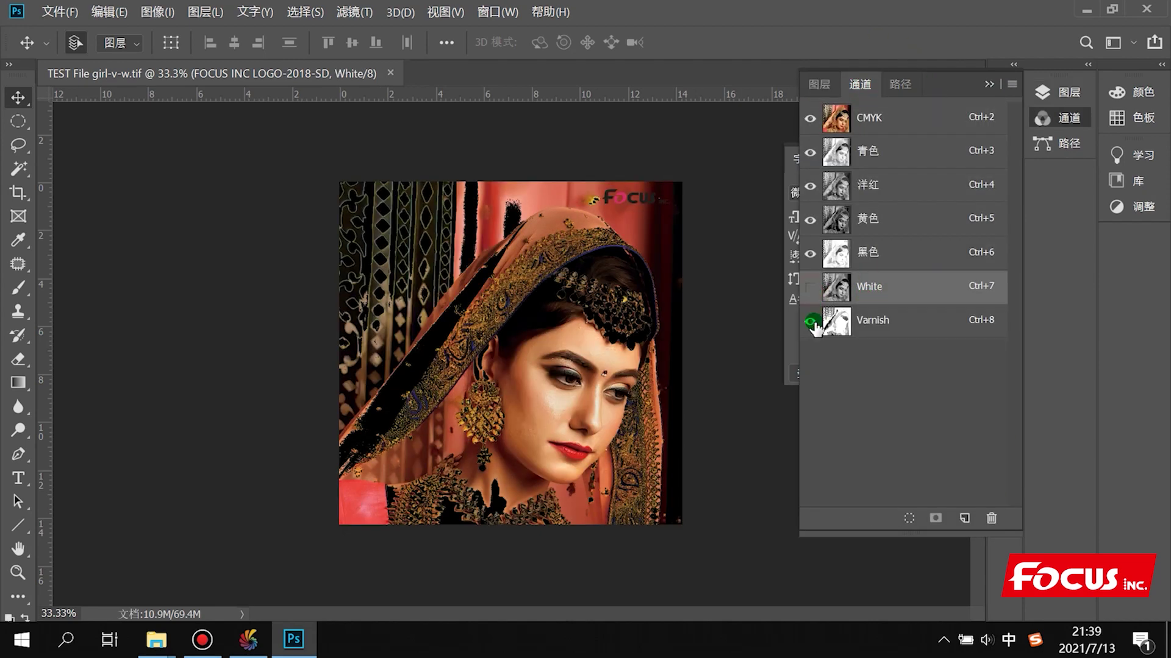
{"action": "left_click", "coordinate": [809, 322]}
{"action": "left_click", "coordinate": [809, 322]}
{"action": "left_click", "coordinate": [811, 288]}
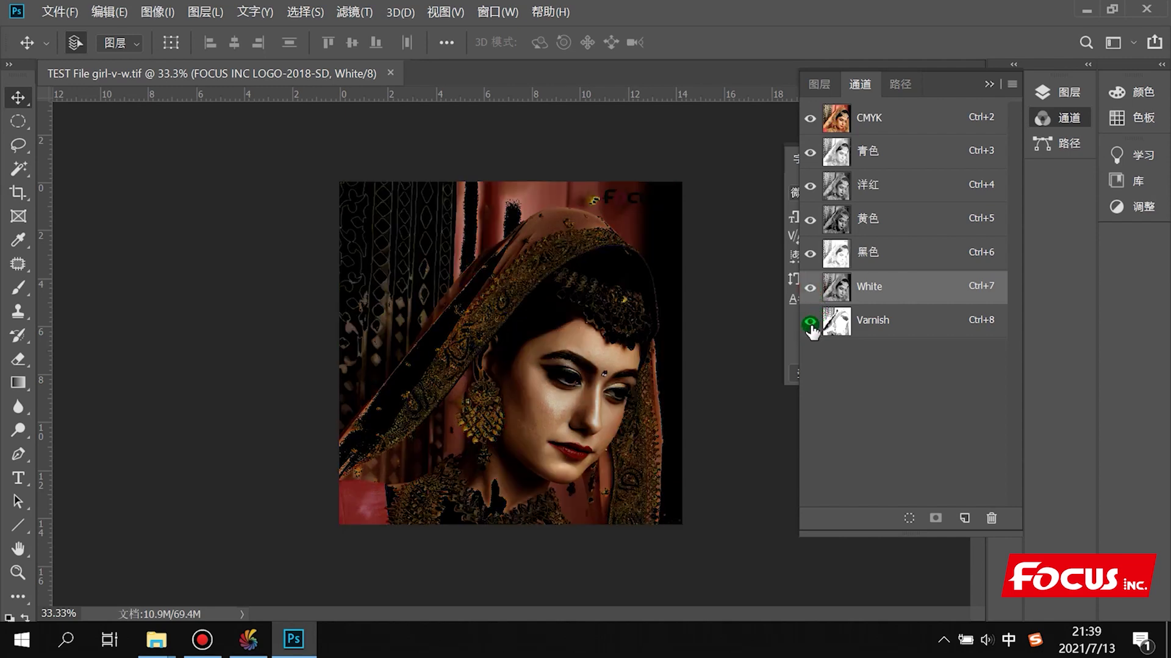
{"action": "left_click", "coordinate": [810, 288]}
{"action": "left_click", "coordinate": [810, 322]}
{"action": "left_click", "coordinate": [811, 288]}
{"action": "left_click", "coordinate": [809, 322]}
{"action": "left_click", "coordinate": [810, 287]}
{"action": "left_click", "coordinate": [811, 289]}
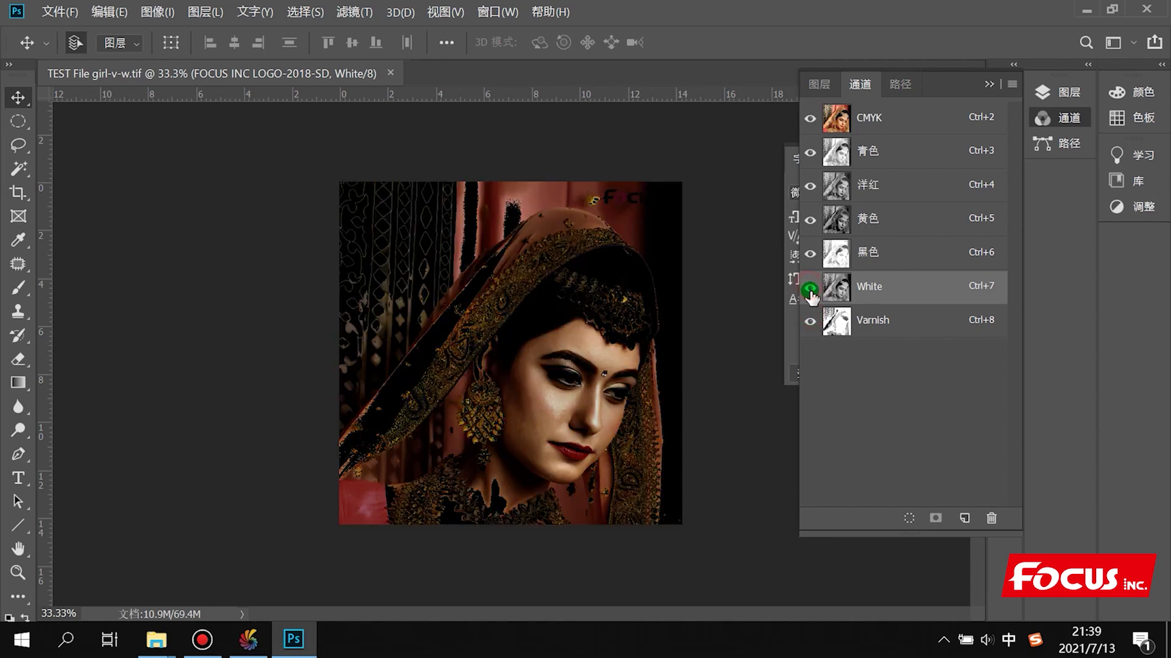
Hide the CMYK channels and view the White and Varnish channels each on their own
{"action": "left_click", "coordinate": [832, 285]}
{"action": "left_click", "coordinate": [813, 319]}
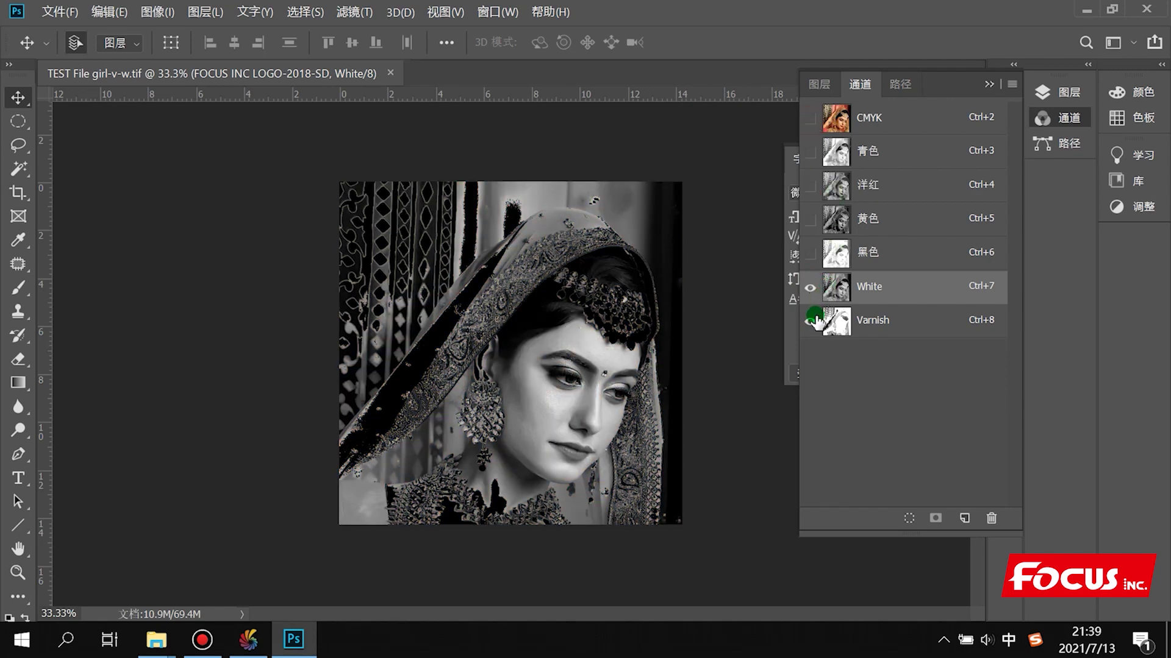
{"action": "left_click", "coordinate": [810, 291]}
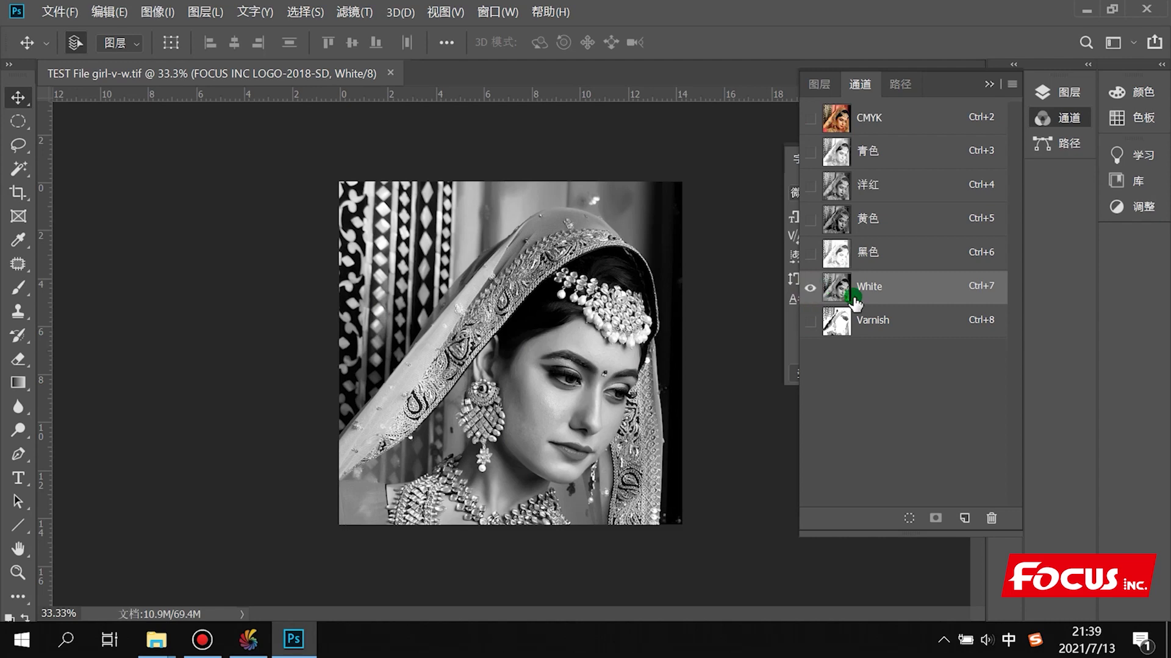
{"action": "left_click", "coordinate": [810, 321]}
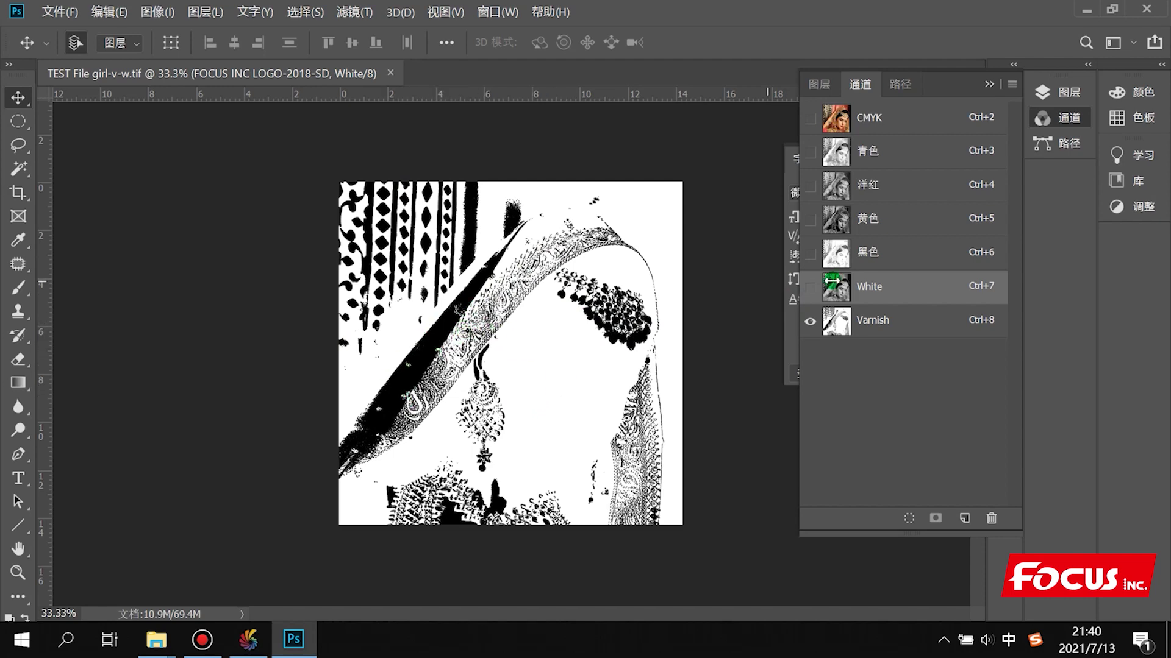
{"action": "left_click", "coordinate": [810, 287]}
{"action": "left_click", "coordinate": [811, 323]}
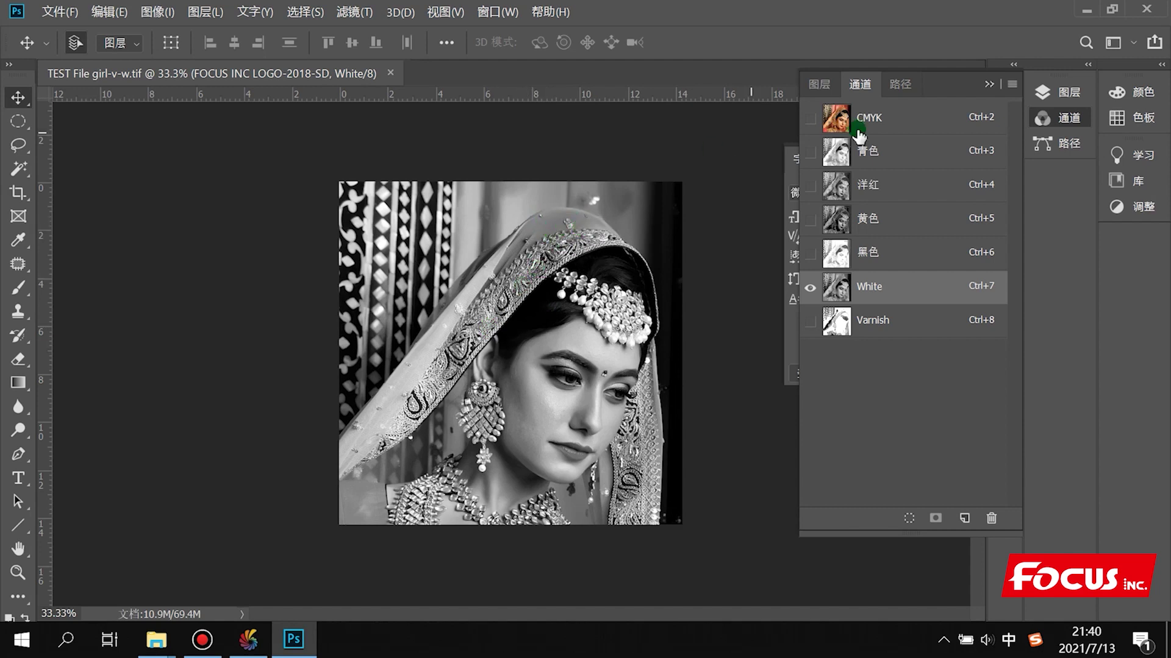
Show the CMYK channels again and compare the image with White and Varnish hidden and shown, leaving all channels visible
{"action": "left_click", "coordinate": [809, 117]}
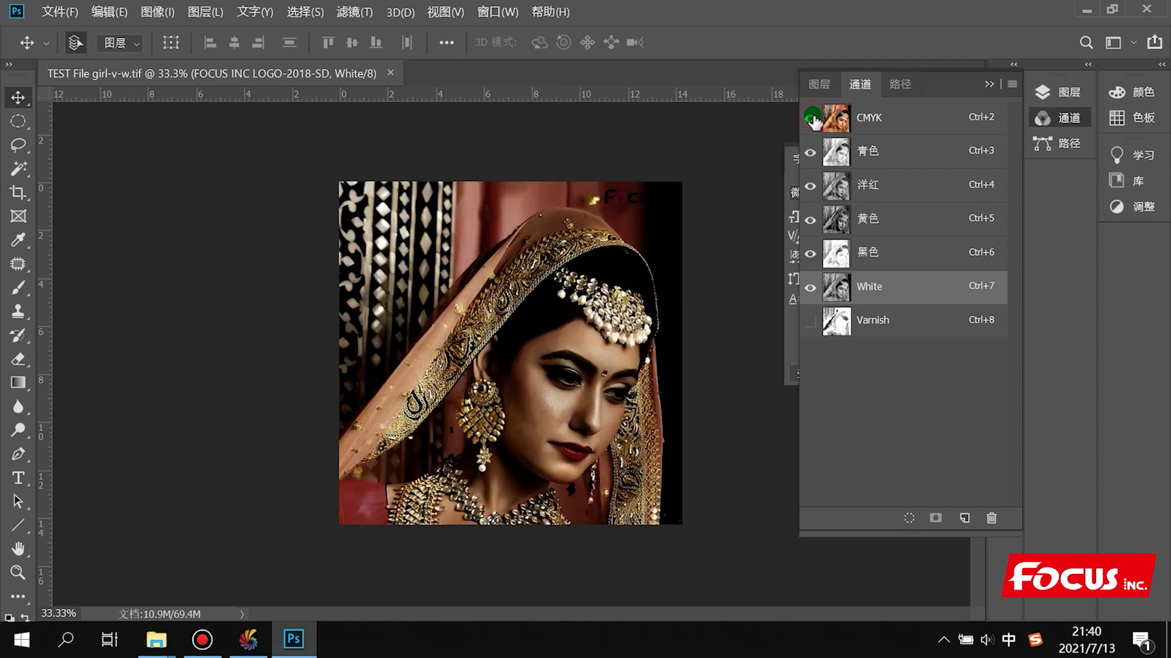
{"action": "left_click", "coordinate": [811, 322]}
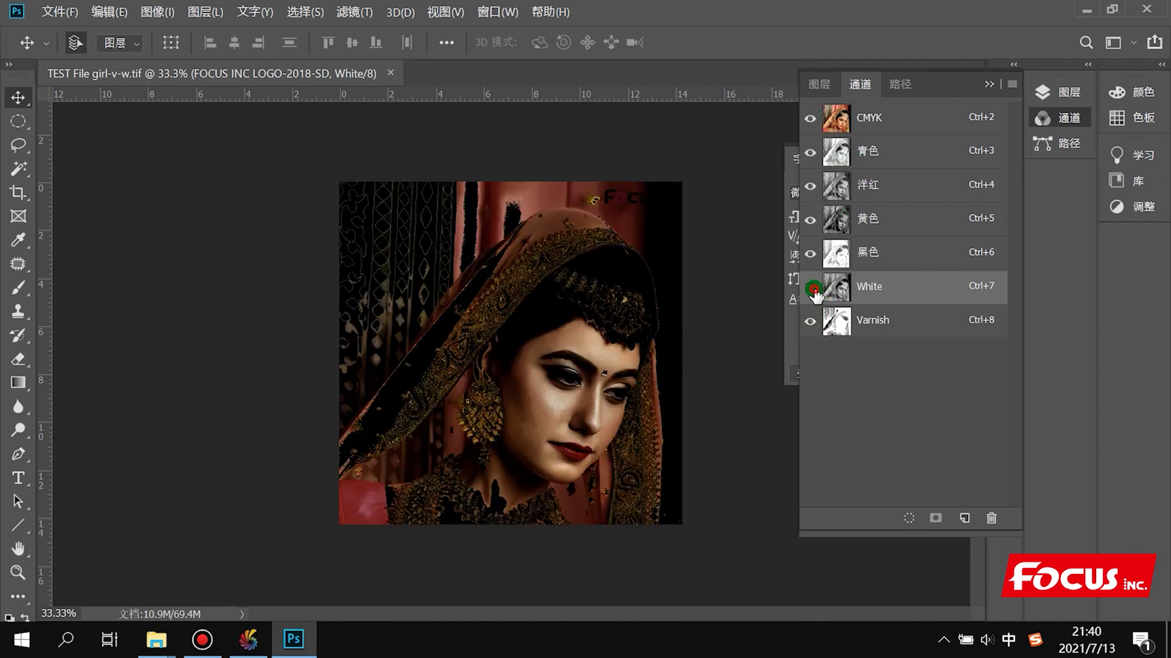
{"action": "left_click", "coordinate": [810, 322]}
{"action": "left_click", "coordinate": [811, 287]}
{"action": "left_click", "coordinate": [810, 288]}
{"action": "left_click", "coordinate": [811, 322]}
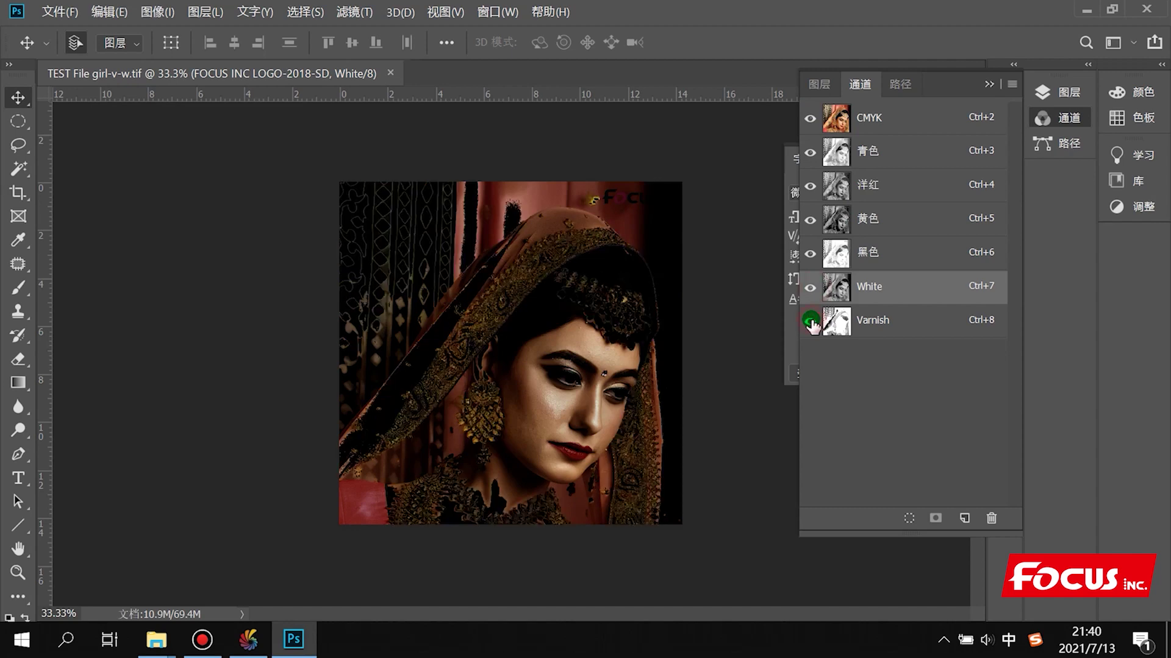
{"action": "left_click", "coordinate": [811, 288]}
{"action": "left_click", "coordinate": [813, 323]}
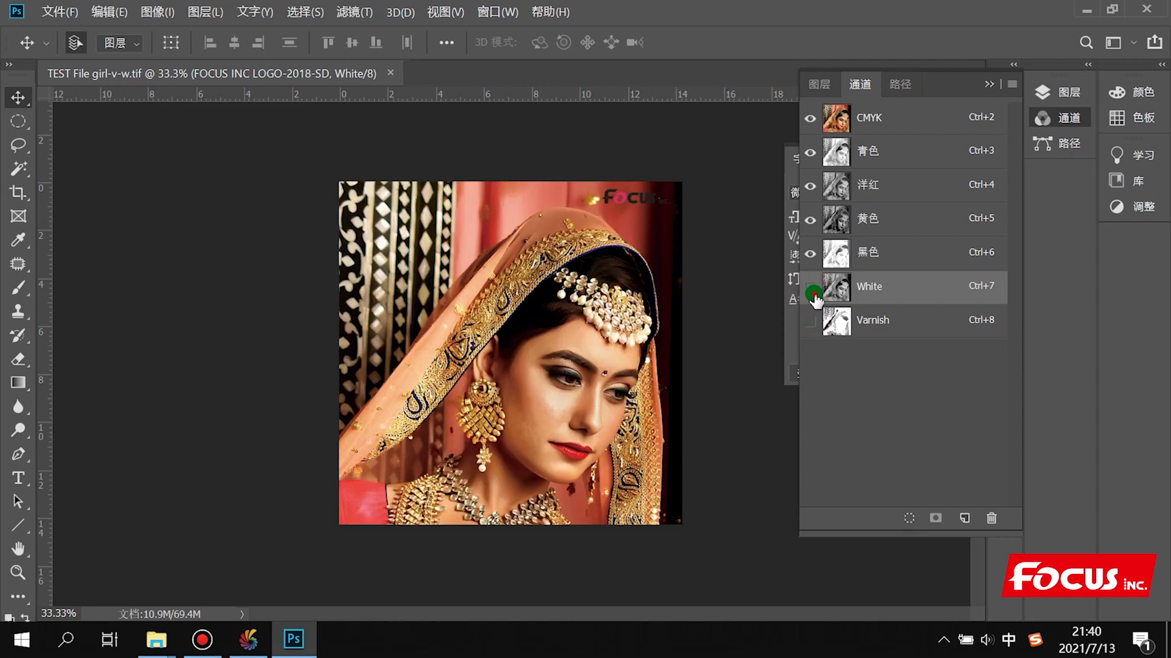
{"action": "left_click", "coordinate": [811, 288]}
{"action": "left_click", "coordinate": [810, 324]}
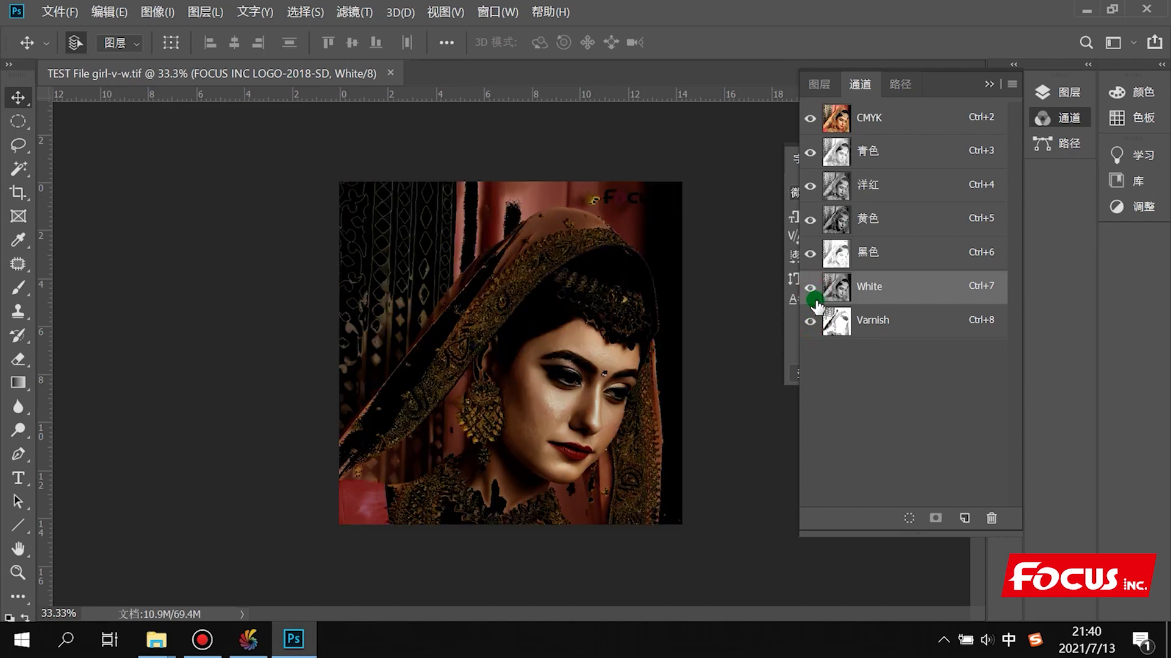
{"action": "left_click", "coordinate": [831, 122]}
{"action": "left_click_drag", "start_coordinate": [820, 120], "coordinate": [812, 333]}
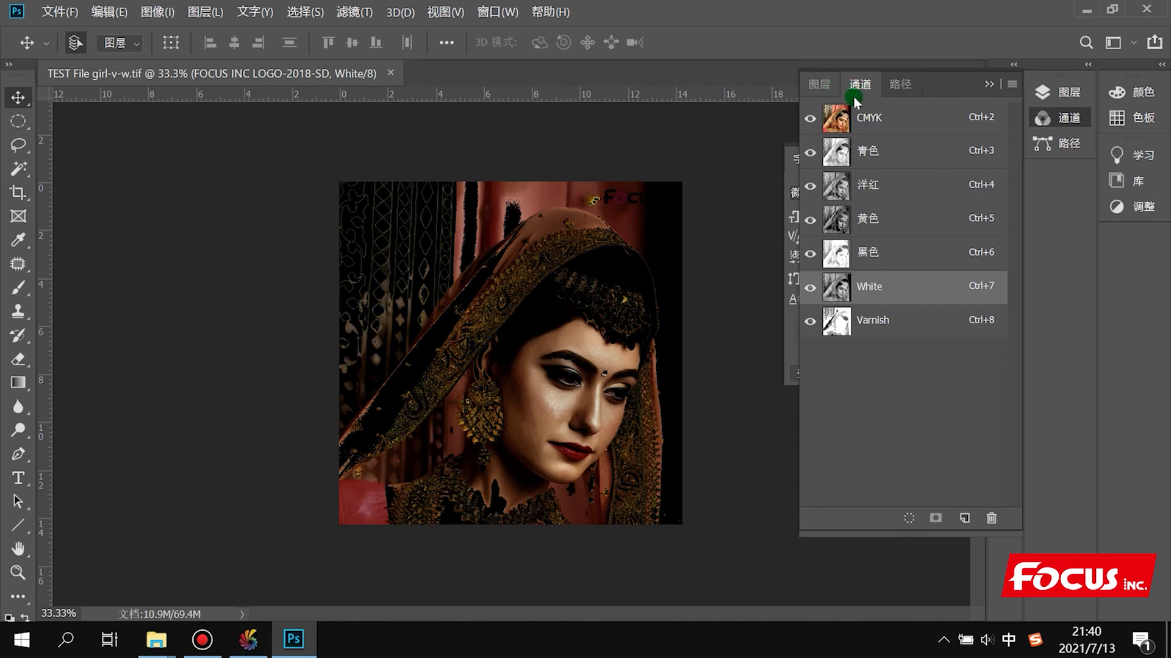
Go to the image's layers and toggle the visibility of the FOCUS INC LOGO-2018-SD layer off and on
{"action": "left_click", "coordinate": [818, 83]}
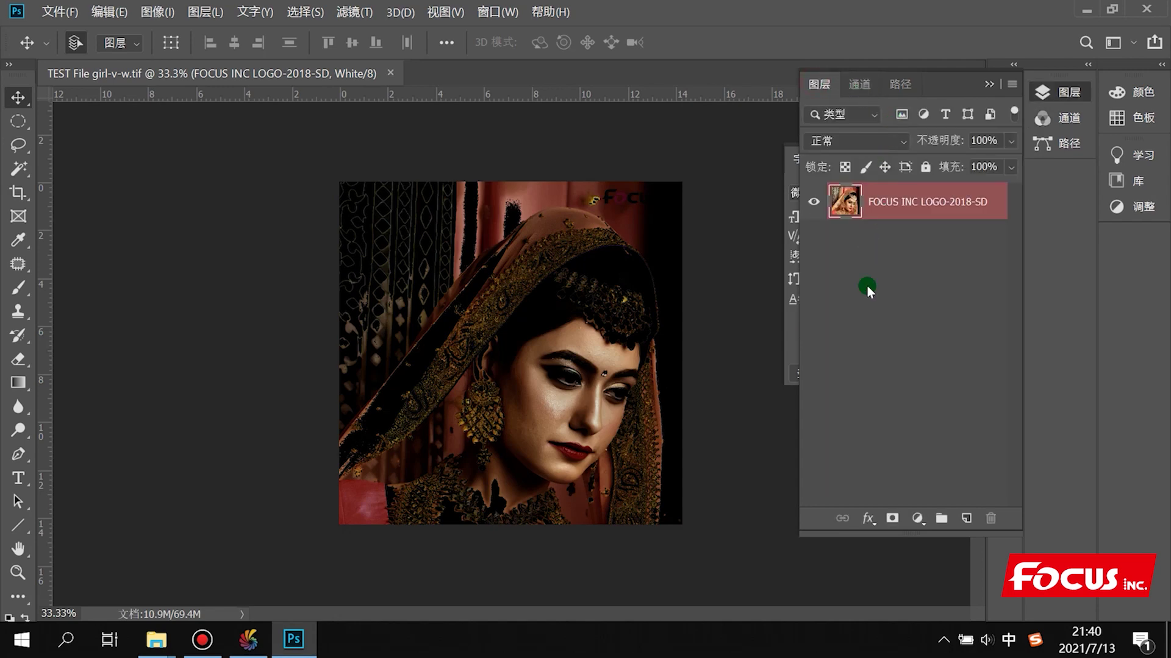
{"action": "left_click", "coordinate": [814, 203]}
{"action": "left_click", "coordinate": [814, 203]}
Collapse the layers panel and minimize Photoshop to return to the test print file folder
{"action": "double_click", "coordinate": [973, 81]}
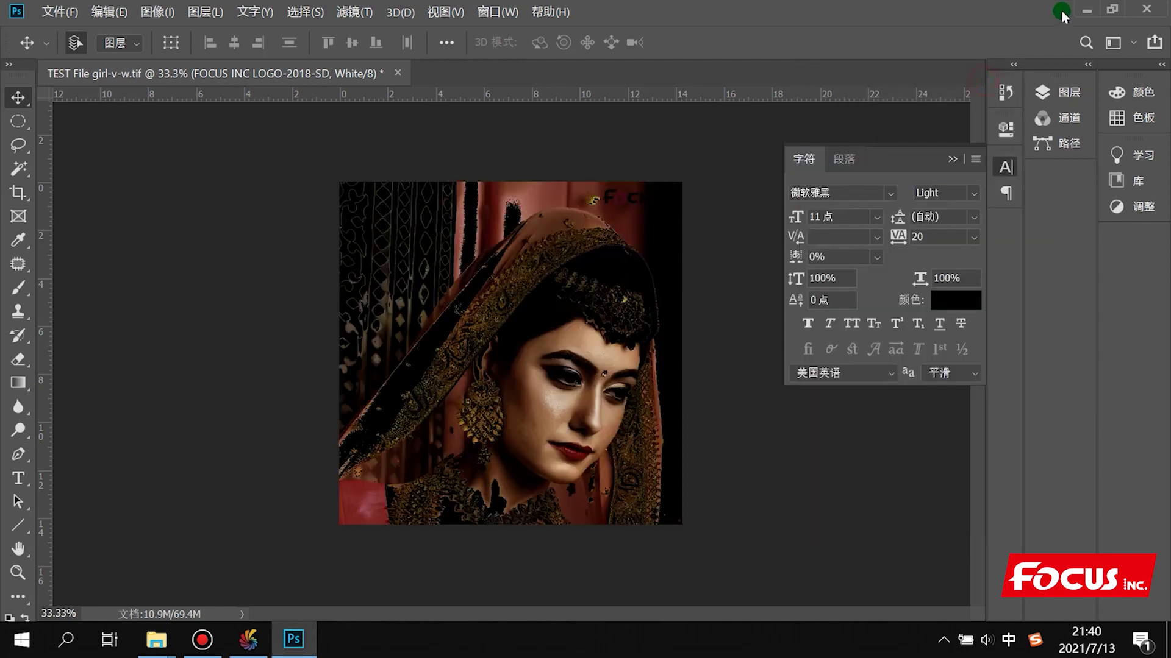
{"action": "left_click", "coordinate": [1088, 10]}
{"action": "left_click", "coordinate": [950, 300]}
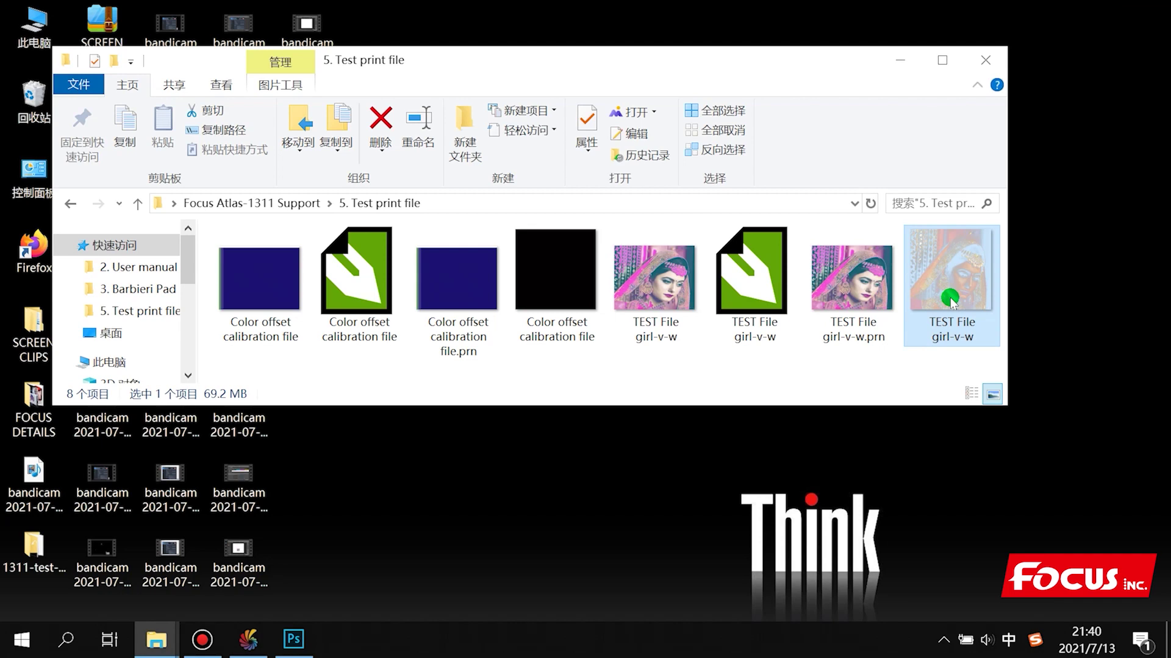
{"action": "left_click", "coordinate": [814, 372]}
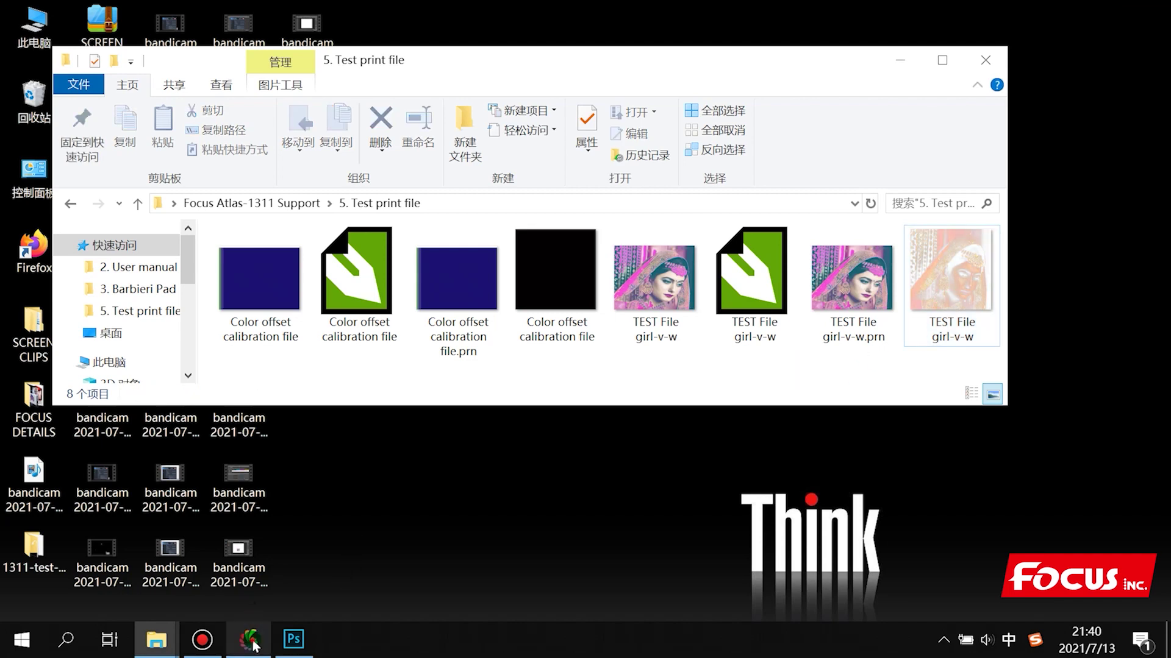
Switch to FocusRIP, start importing an image and select TEST File girl-v-w in the 5. Test print file folder
{"action": "left_click", "coordinate": [250, 640]}
{"action": "left_click", "coordinate": [254, 202]}
{"action": "left_click", "coordinate": [99, 54]}
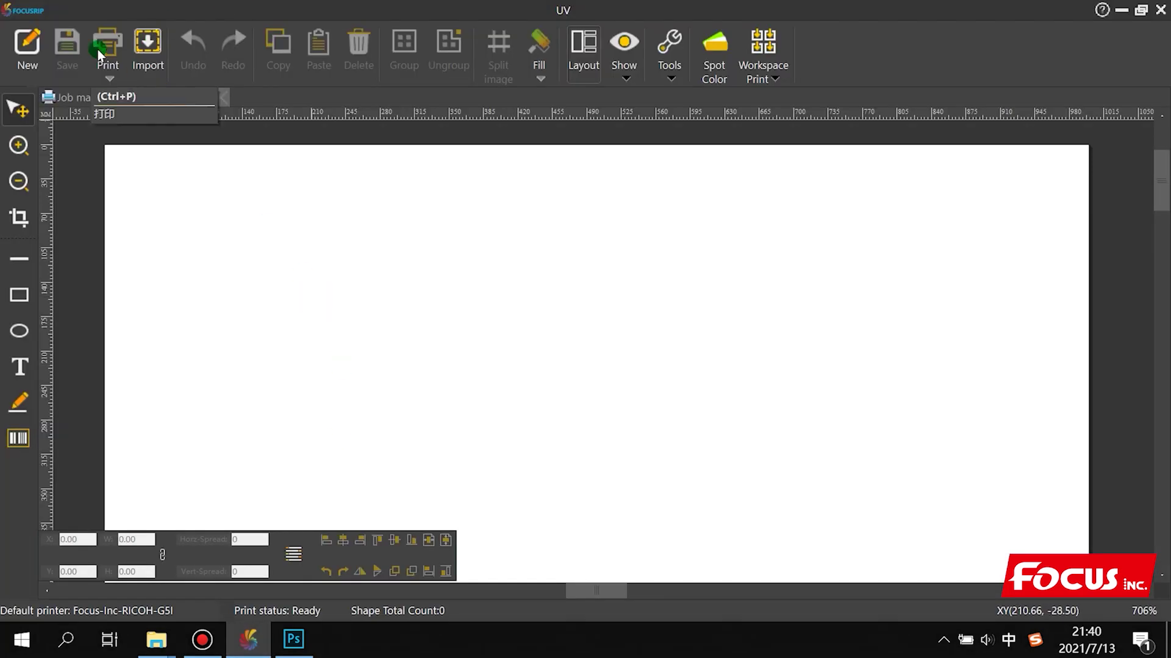
{"action": "left_click", "coordinate": [147, 49]}
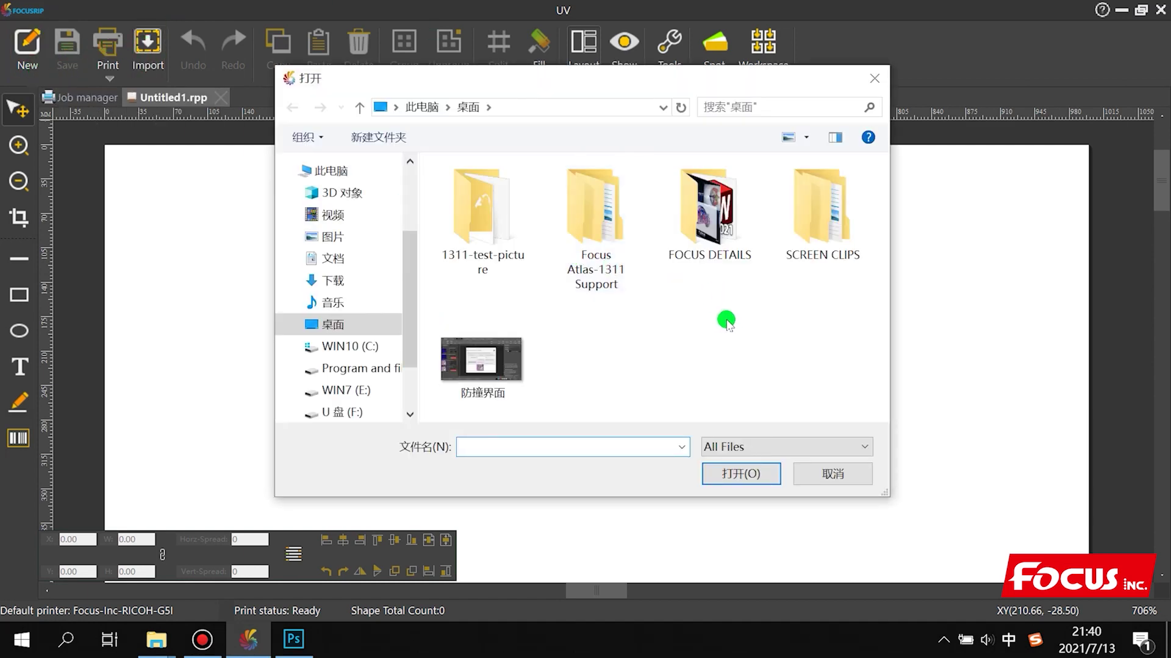
{"action": "left_click", "coordinate": [725, 321]}
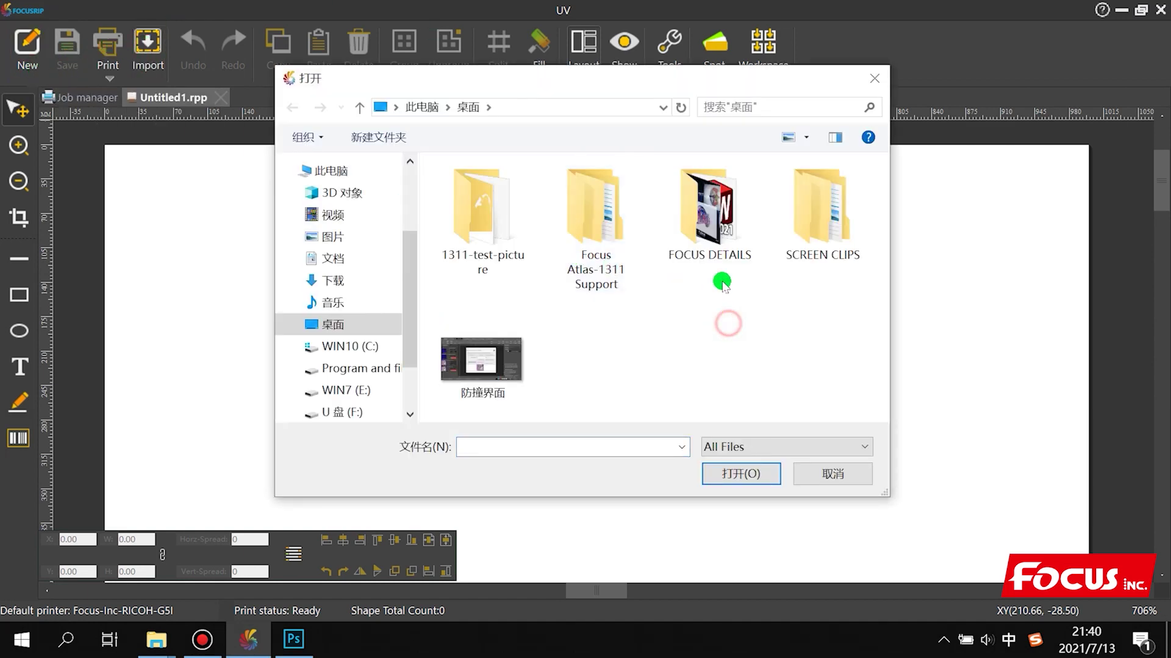
{"action": "double_click", "coordinate": [598, 230]}
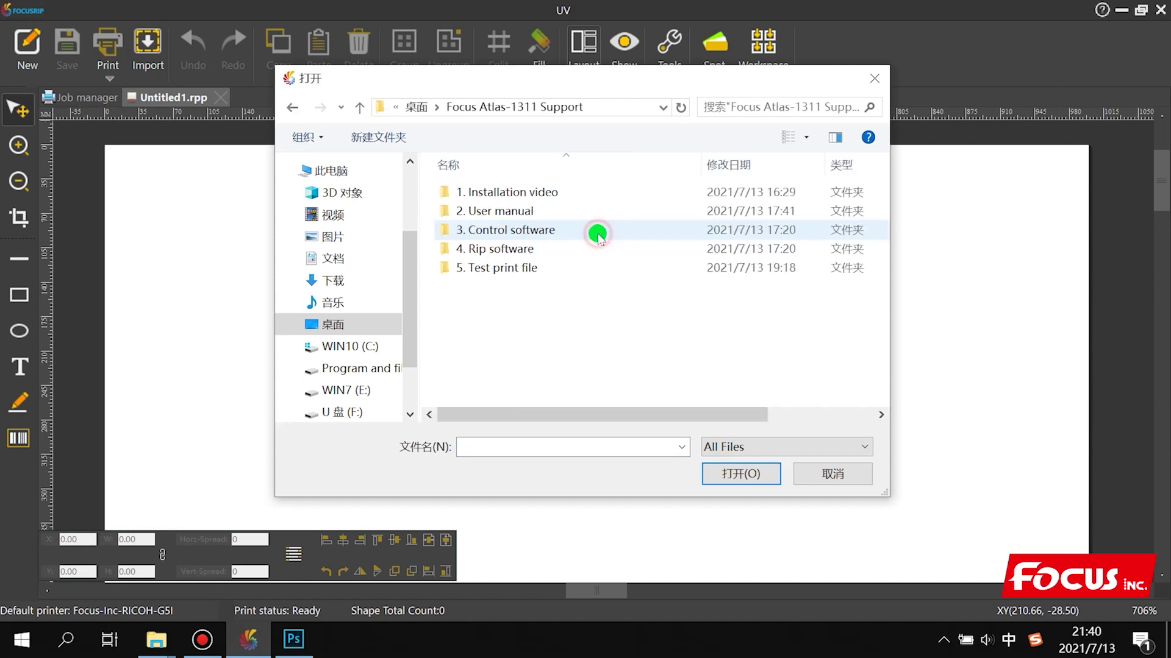
{"action": "double_click", "coordinate": [501, 268]}
{"action": "left_click", "coordinate": [622, 365]}
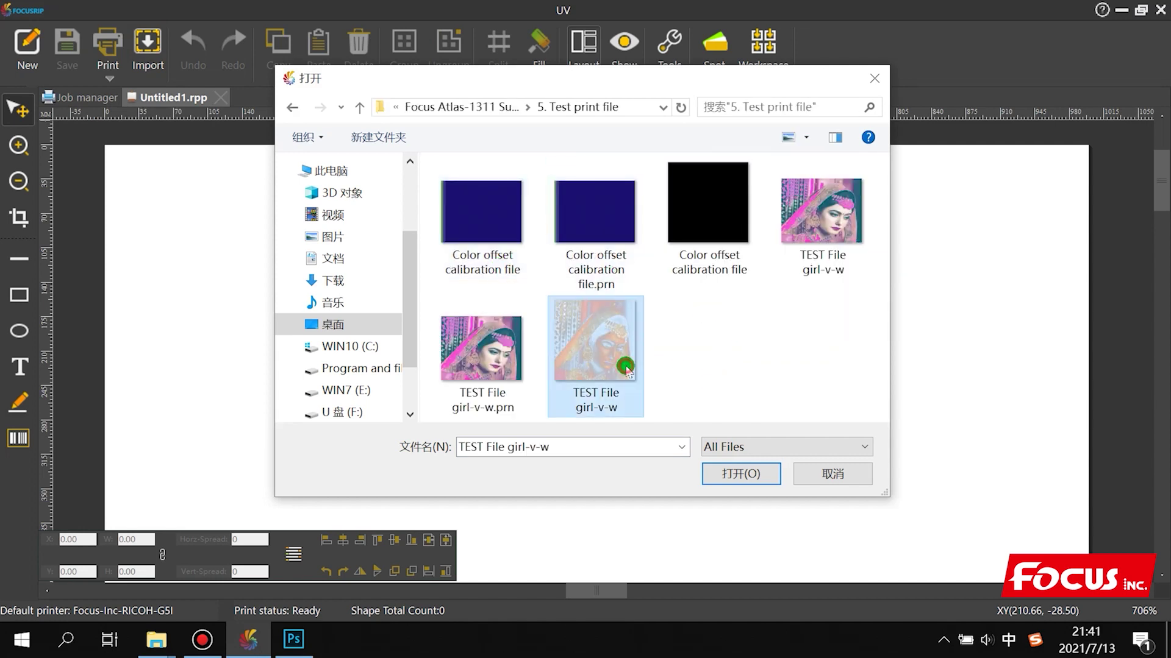
Check the file type in the properties of TEST File girl-v-w, and close the properties without changes
{"action": "right_click", "coordinate": [622, 362]}
{"action": "scroll", "coordinate": [648, 643], "scroll_direction": "down", "scroll_amount": 5}
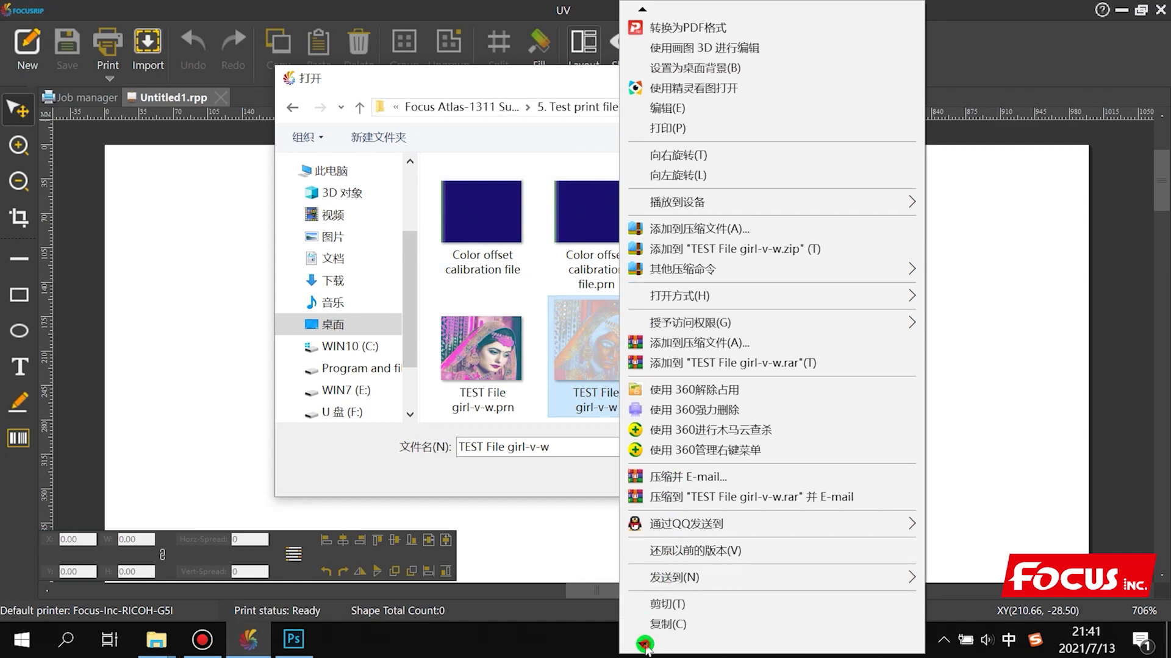
{"action": "left_click", "coordinate": [667, 614]}
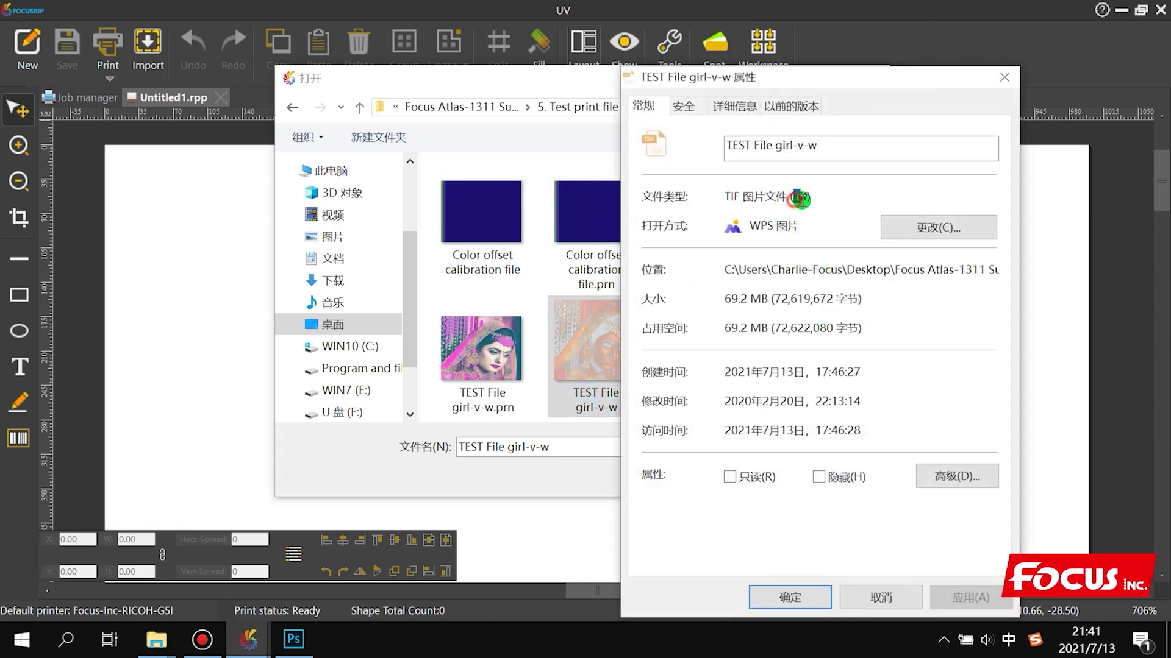
{"action": "left_click_drag", "start_coordinate": [792, 198], "coordinate": [808, 200]}
{"action": "left_click", "coordinate": [806, 205]}
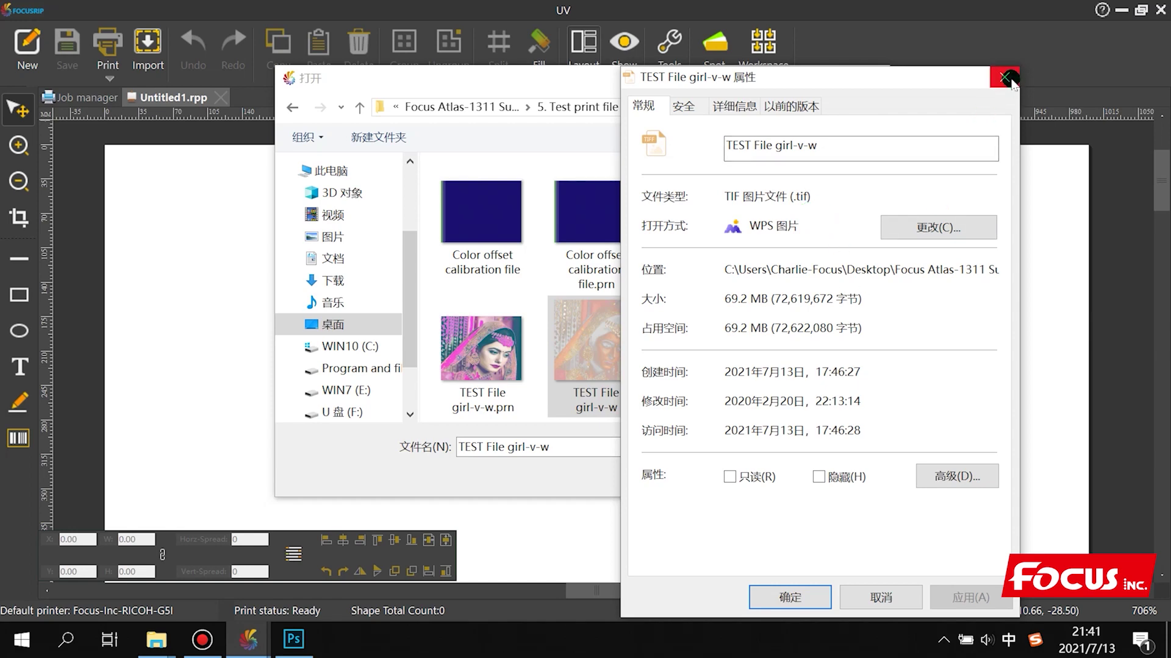
{"action": "left_click", "coordinate": [889, 595]}
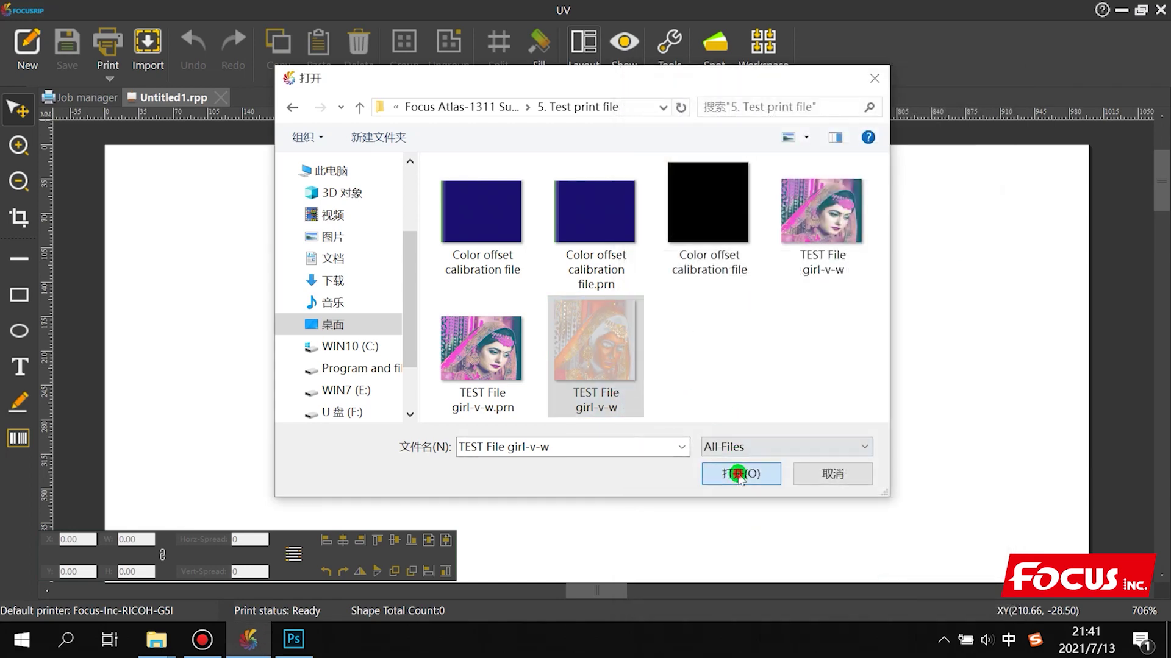
Import the selected test file with a custom width of 300 mm
{"action": "left_click", "coordinate": [740, 470]}
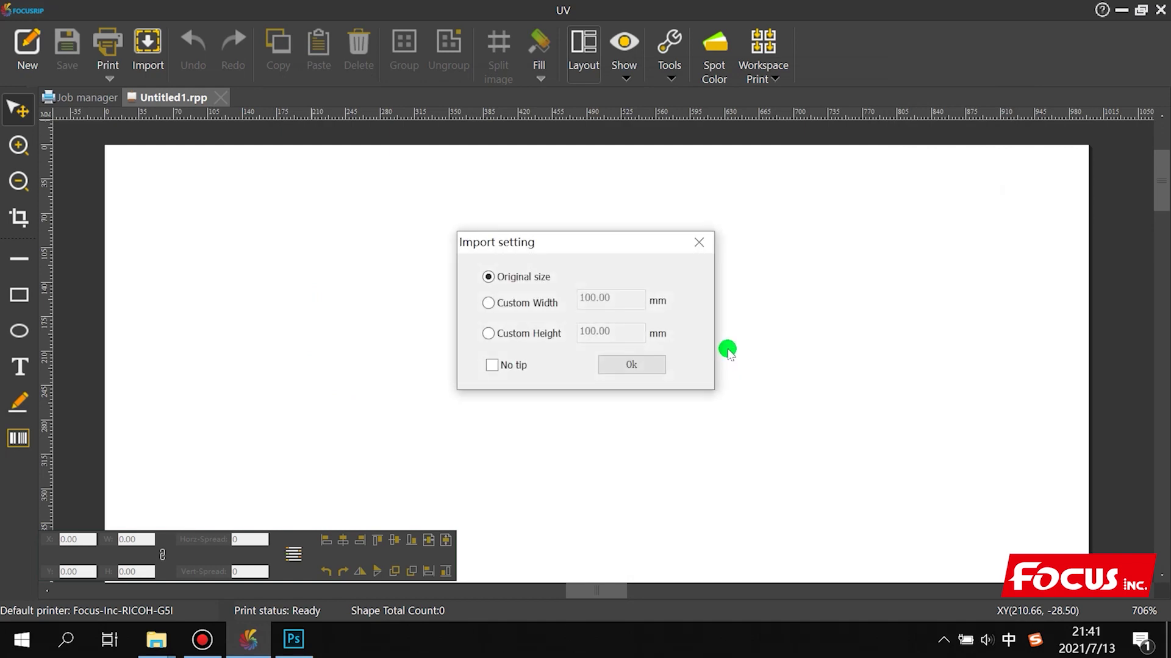
{"action": "left_click", "coordinate": [526, 304]}
{"action": "double_click", "coordinate": [612, 298]}
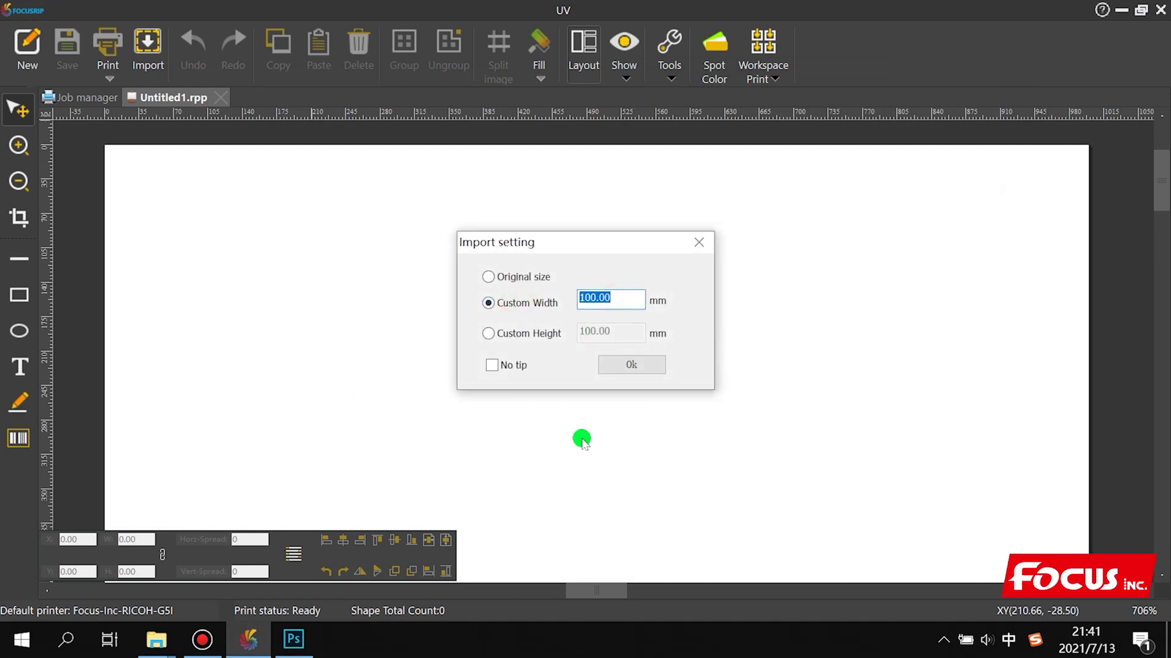
{"action": "type", "text": "3"}
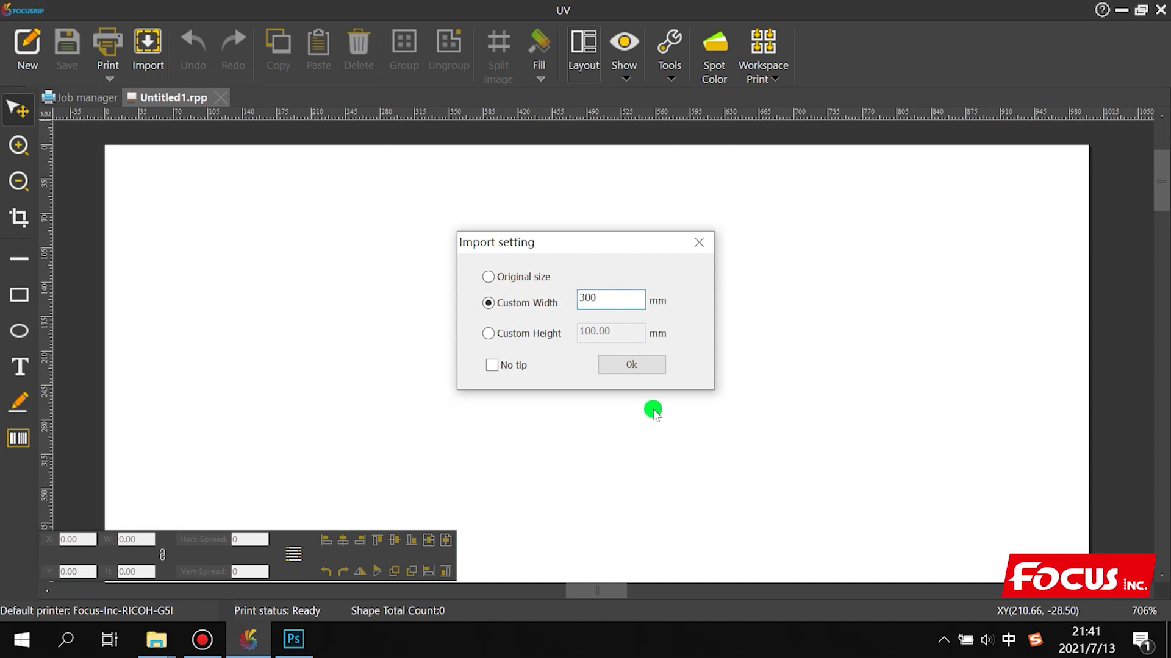
{"action": "left_click", "coordinate": [640, 365]}
Move the imported image towards the middle of the canvas, at about X 361 mm and Y 86 mm
{"action": "left_click_drag", "start_coordinate": [306, 309], "coordinate": [631, 372]}
{"action": "scroll", "coordinate": [597, 355], "scroll_direction": "down", "scroll_amount": 3}
{"action": "scroll", "coordinate": [596, 355], "scroll_direction": "up", "scroll_amount": 3}
{"action": "scroll", "coordinate": [629, 376], "scroll_direction": "down", "scroll_amount": 1}
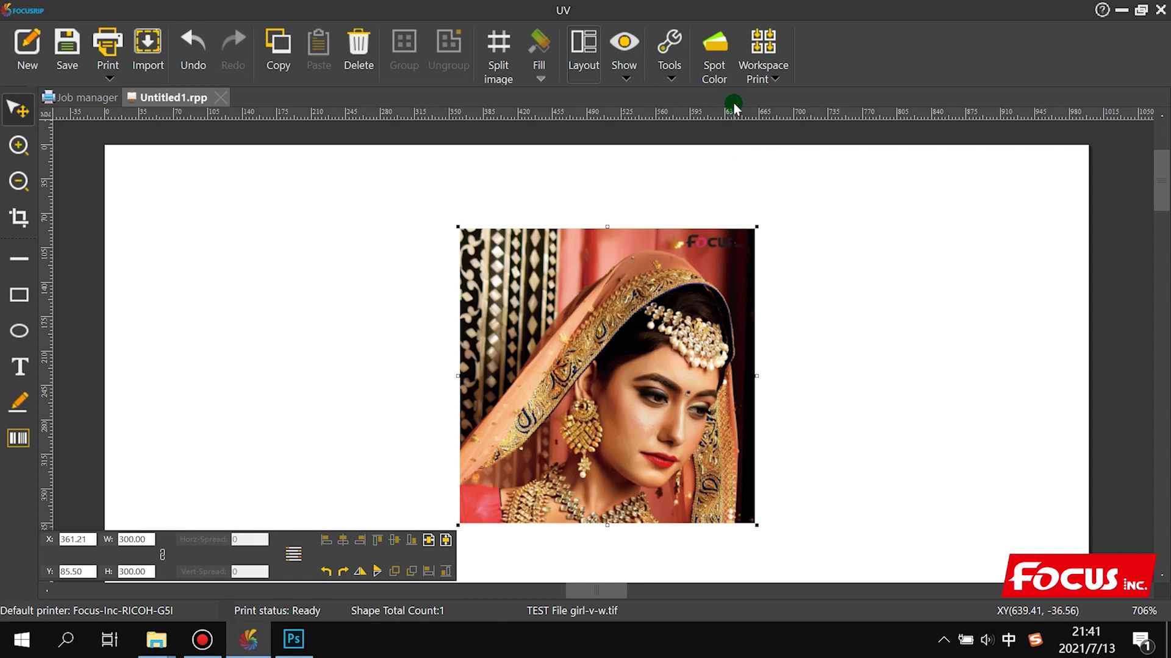
Open the spot color settings and choose Spot as the data source type for the first and second spot colors
{"action": "left_click", "coordinate": [714, 72]}
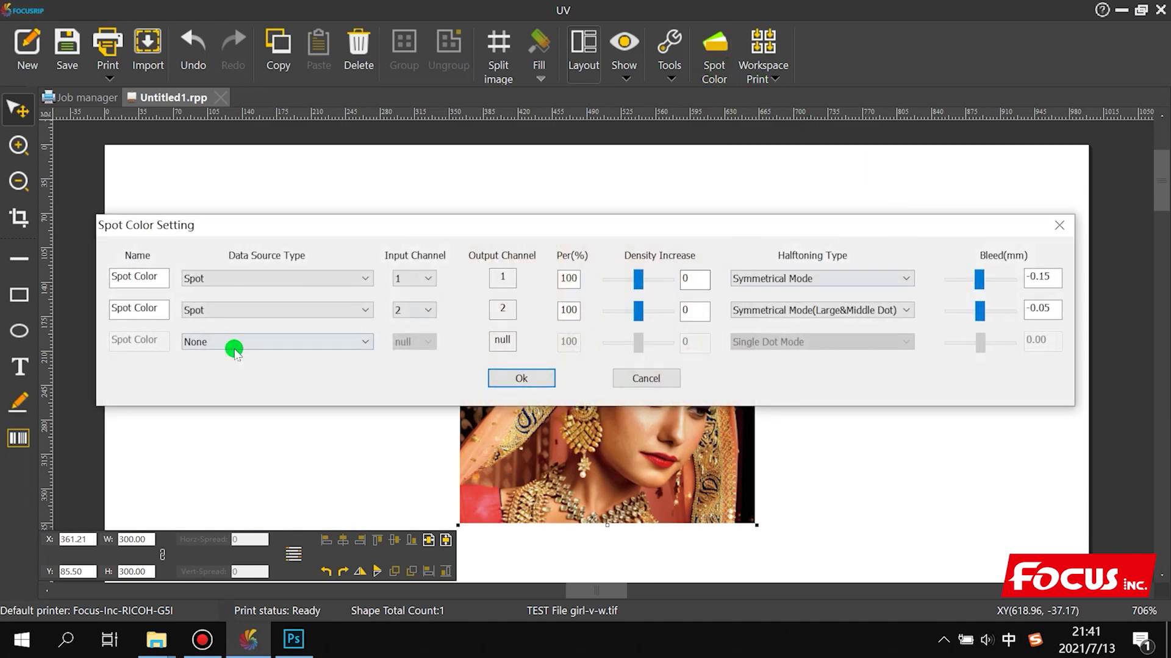
{"action": "left_click", "coordinate": [224, 276]}
{"action": "left_click", "coordinate": [207, 347]}
{"action": "left_click", "coordinate": [230, 277]}
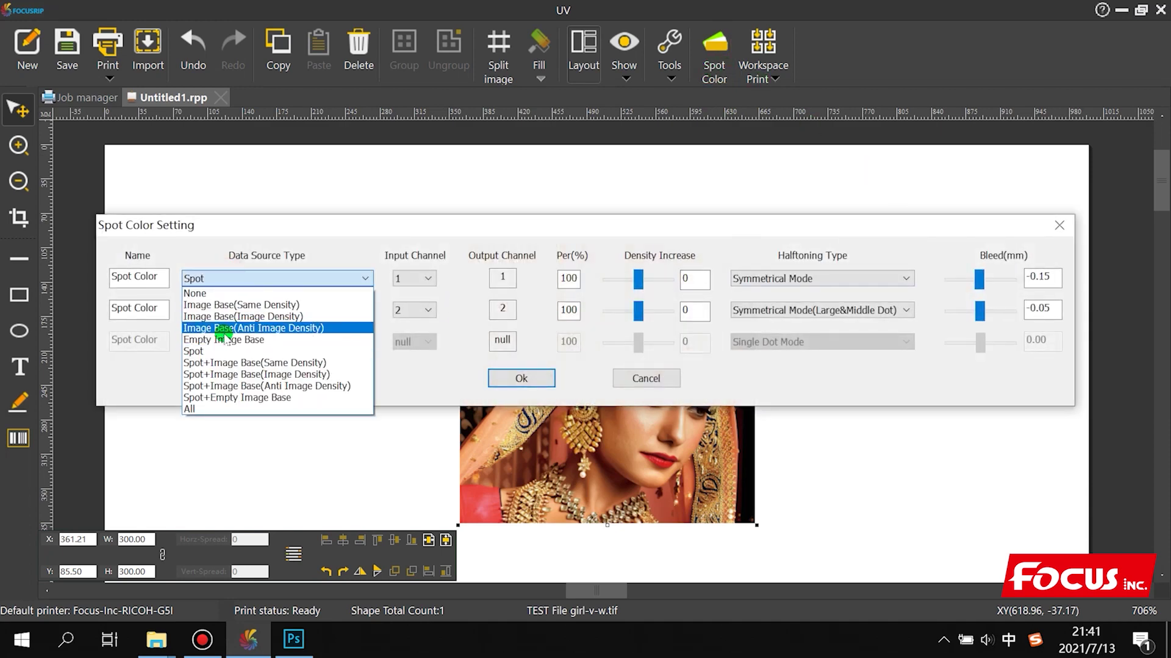
{"action": "left_click", "coordinate": [222, 347]}
{"action": "left_click", "coordinate": [225, 309]}
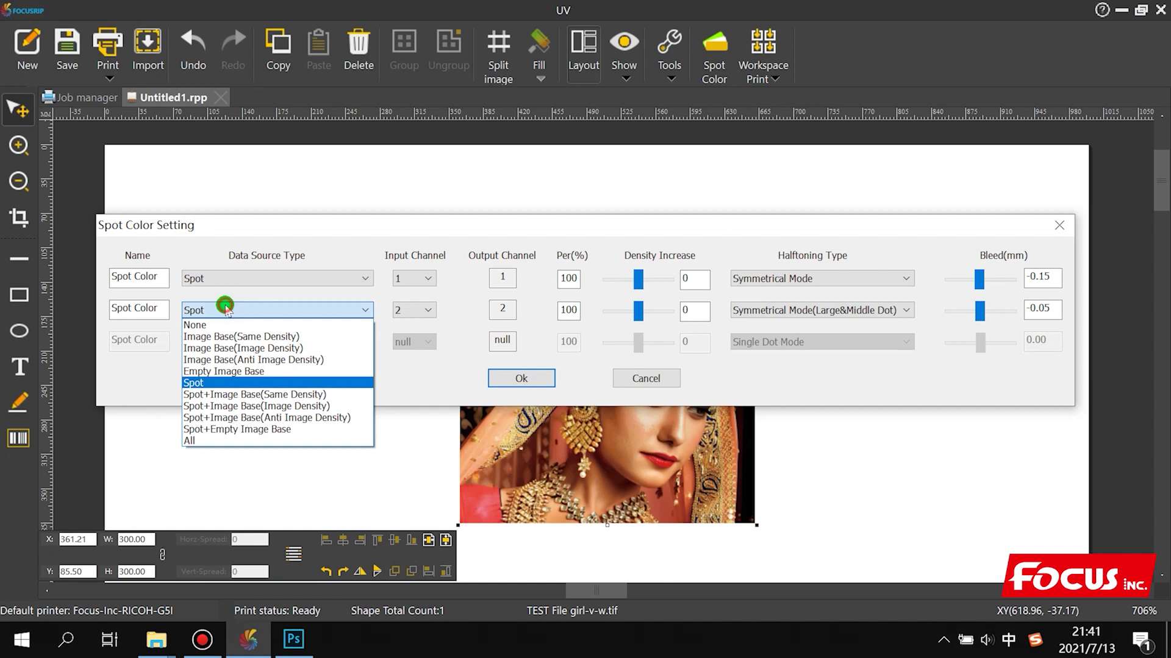
{"action": "left_click", "coordinate": [209, 382]}
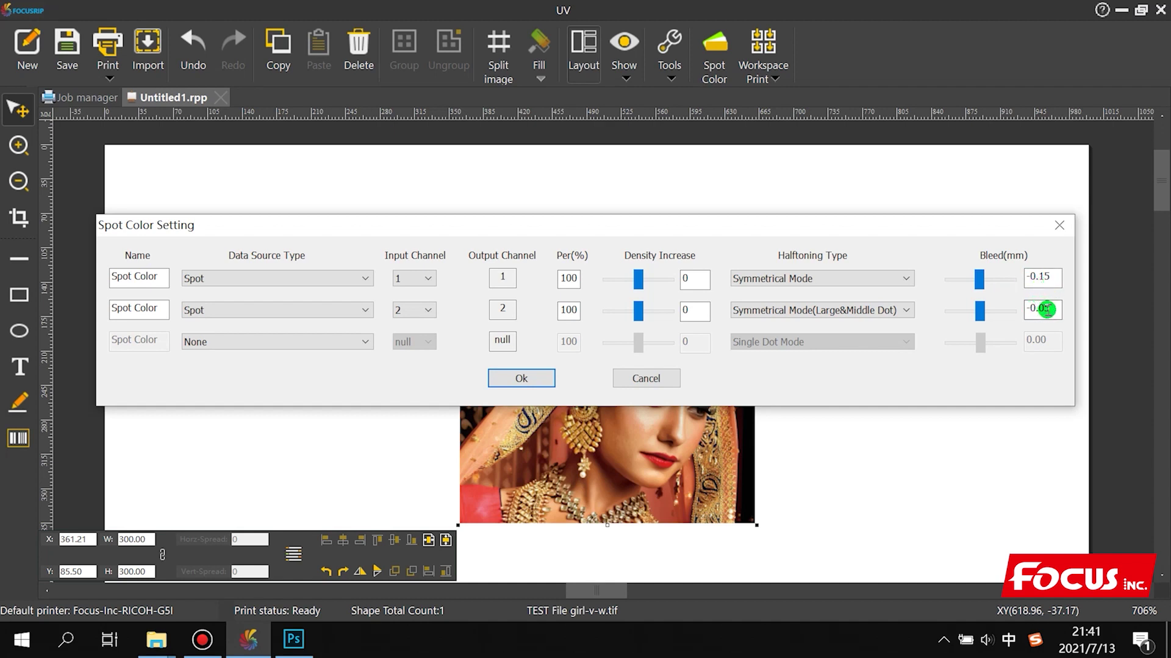
Set halftoning to Symmetrical Mode for the first spot color and Symmetrical Mode(Large&Middle Dot) for the second
{"action": "left_click", "coordinate": [842, 278]}
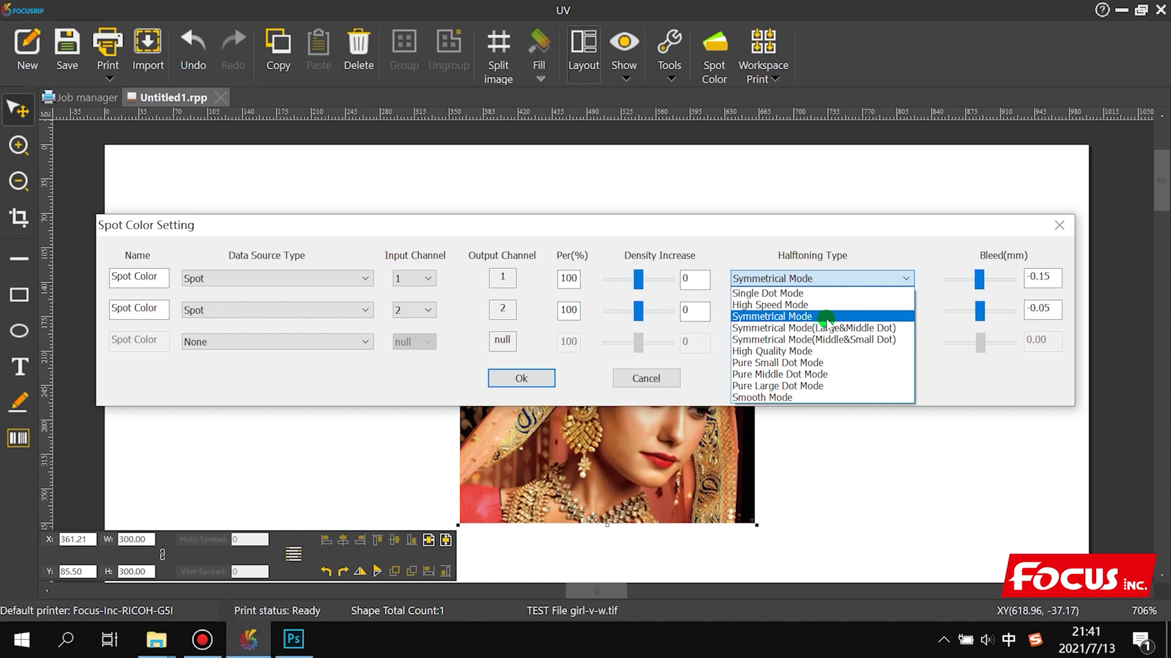
{"action": "left_click", "coordinate": [753, 317]}
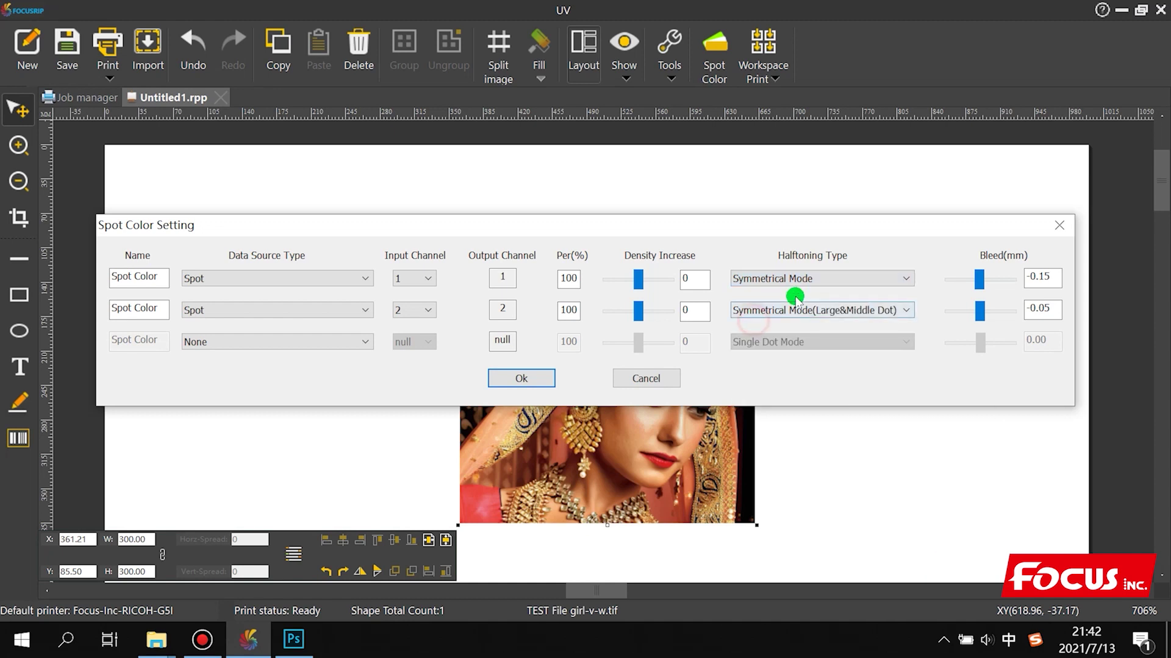
{"action": "left_click", "coordinate": [810, 313]}
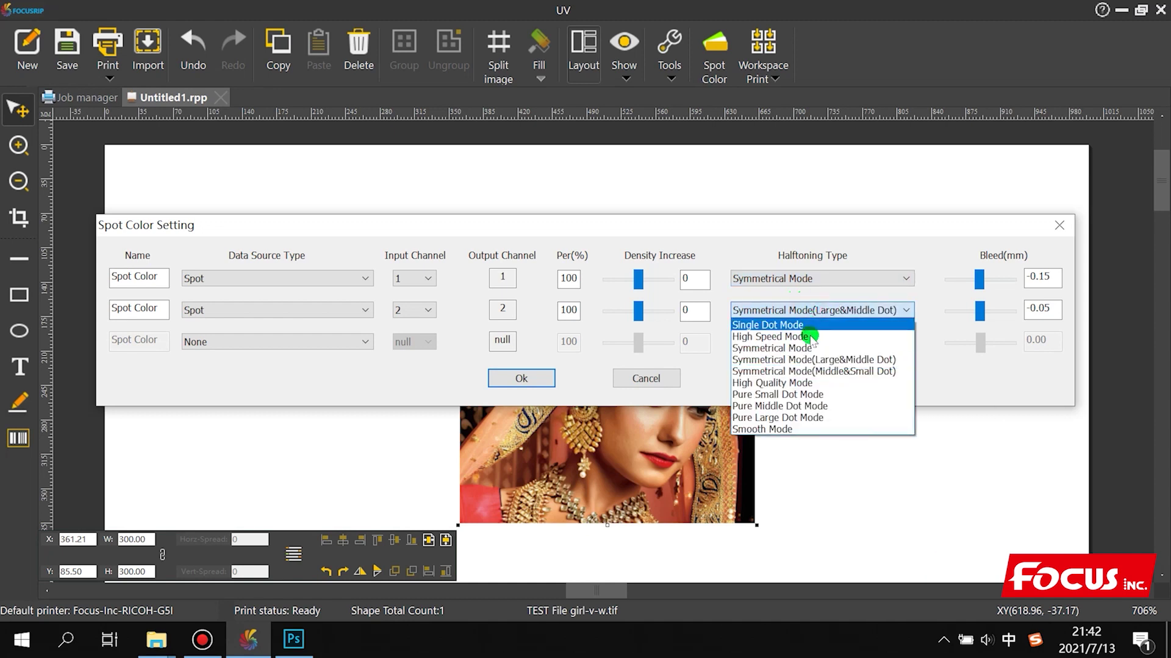
{"action": "left_click", "coordinate": [802, 346]}
{"action": "left_click", "coordinate": [814, 310]}
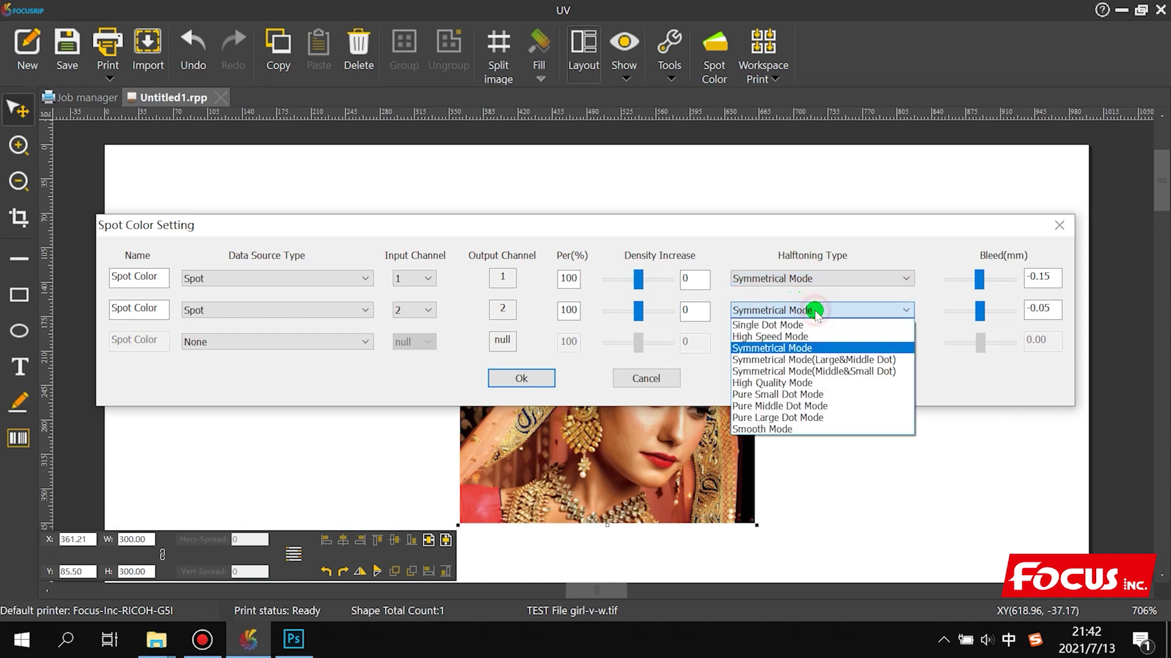
{"action": "left_click", "coordinate": [829, 361]}
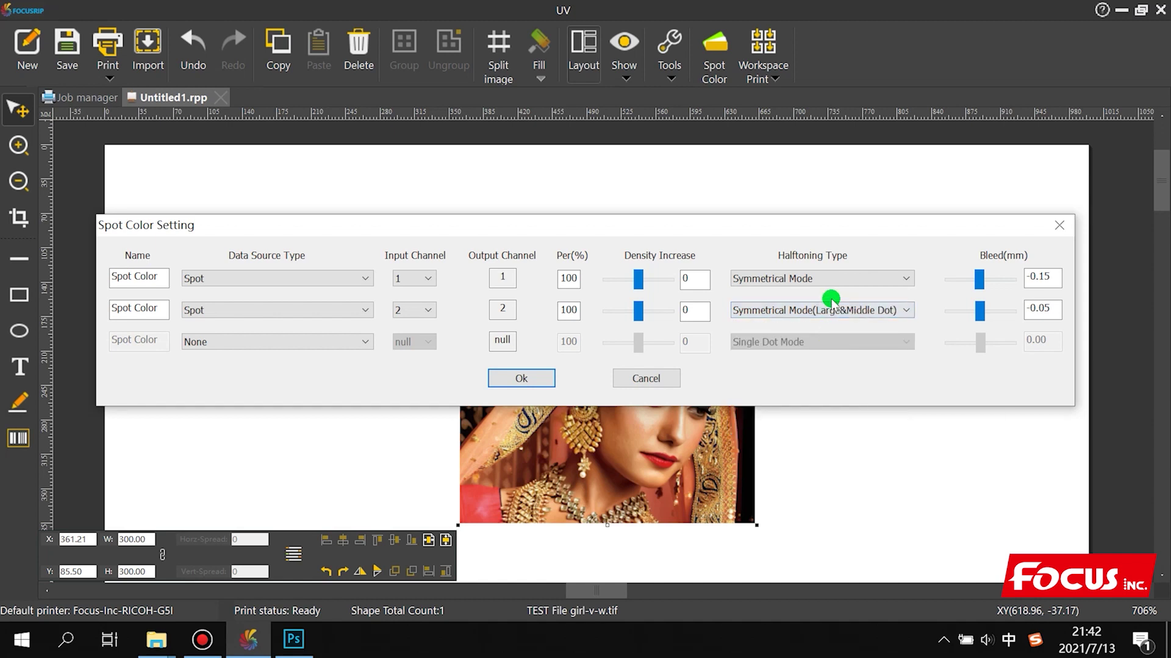
Try Symmetrical Mode(Large&Middle Dot) halftoning on the first spot color, restore Symmetrical Mode and accept the spot color settings
{"action": "left_click", "coordinate": [826, 278]}
{"action": "left_click", "coordinate": [833, 329]}
{"action": "left_click", "coordinate": [830, 282]}
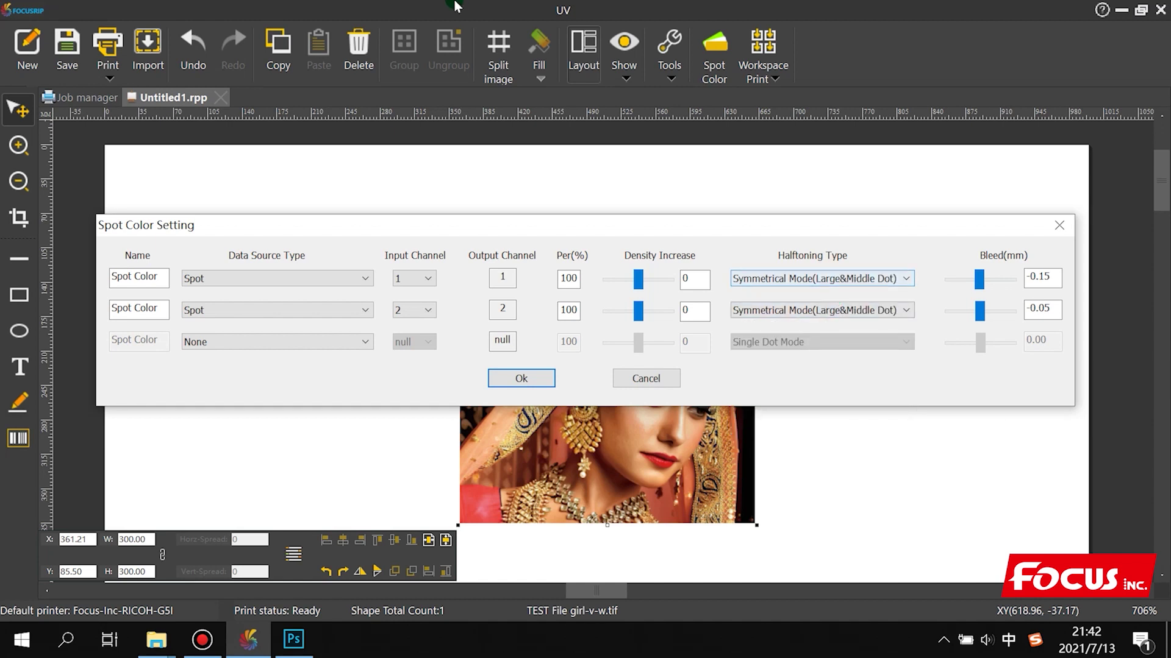
{"action": "left_click", "coordinate": [783, 282]}
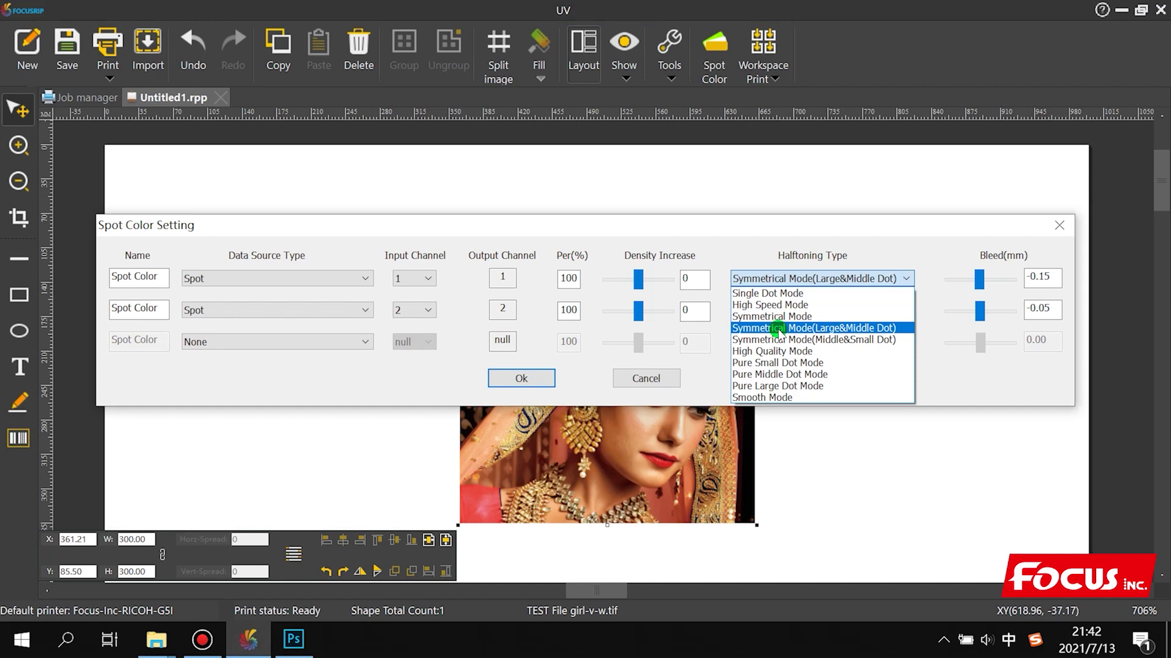
{"action": "left_click", "coordinate": [808, 317]}
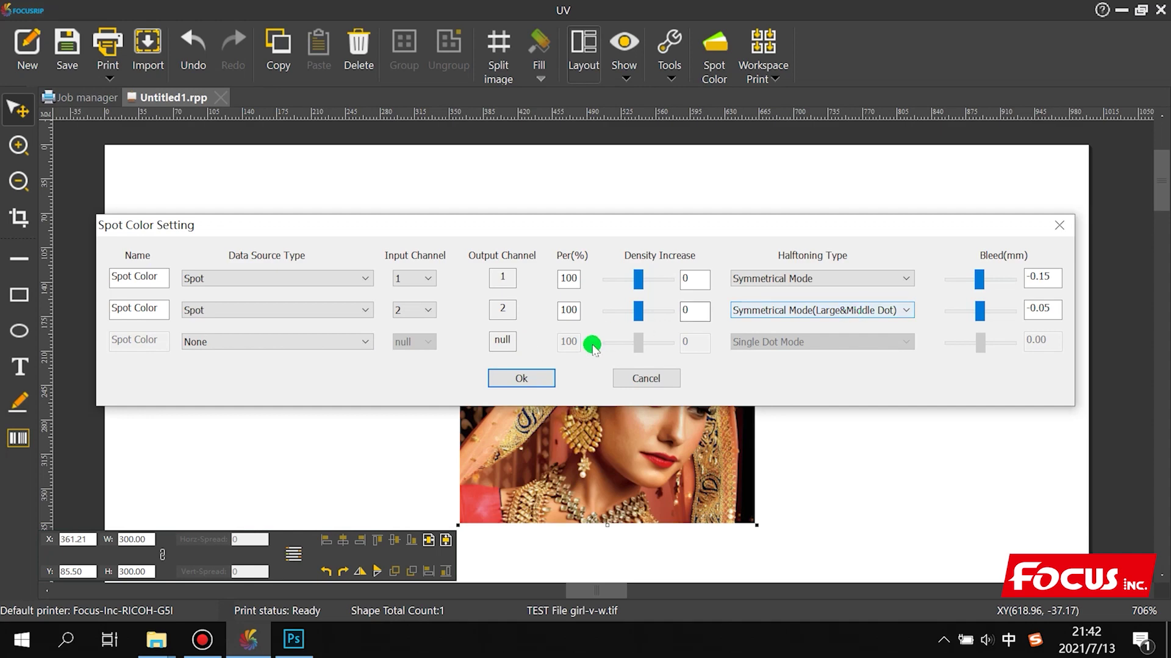
{"action": "left_click", "coordinate": [524, 379]}
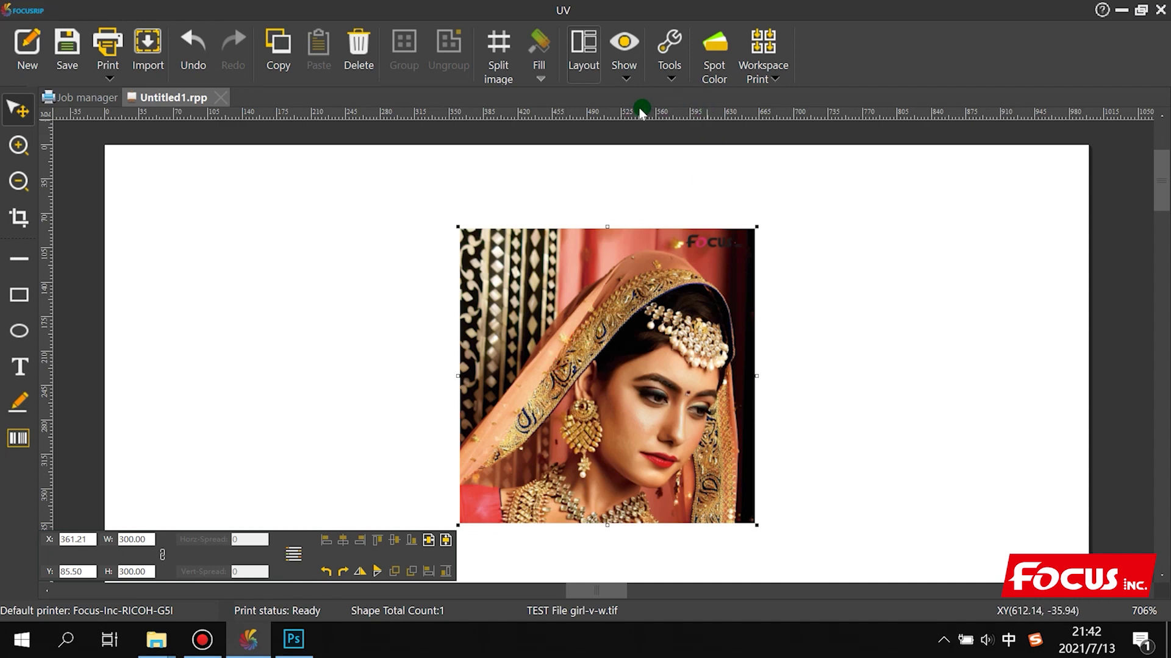
Reposition the image on the canvas to about X 173 mm and Y 65 mm
{"action": "left_click_drag", "start_coordinate": [595, 314], "coordinate": [551, 297]}
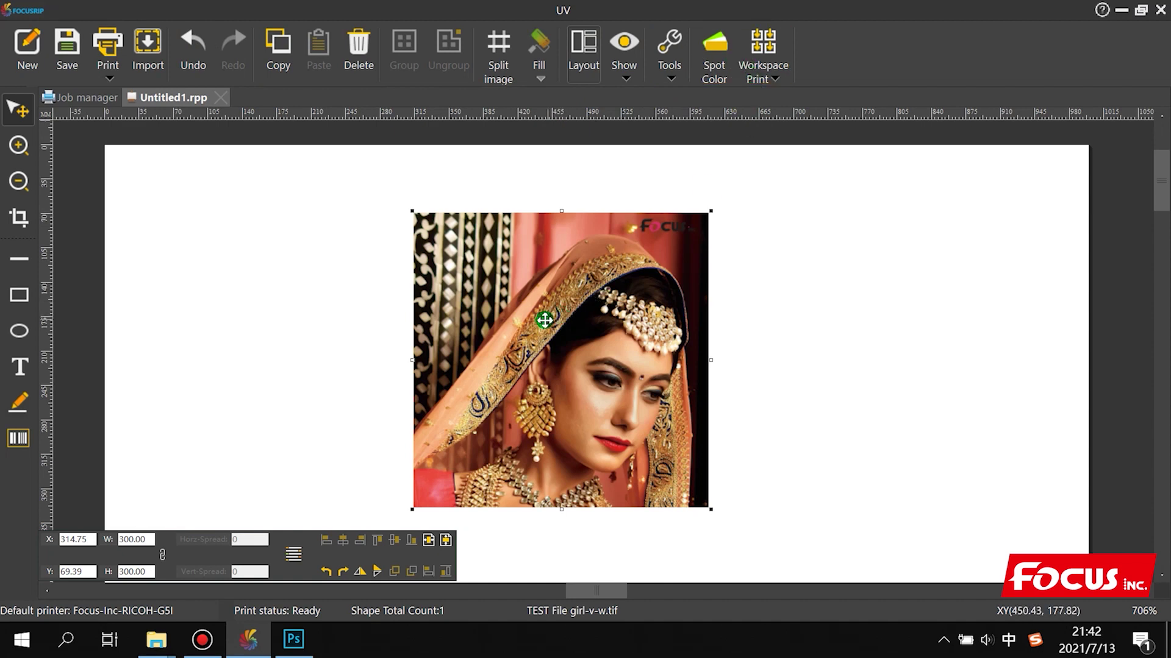
{"action": "left_click_drag", "start_coordinate": [540, 395], "coordinate": [366, 391]}
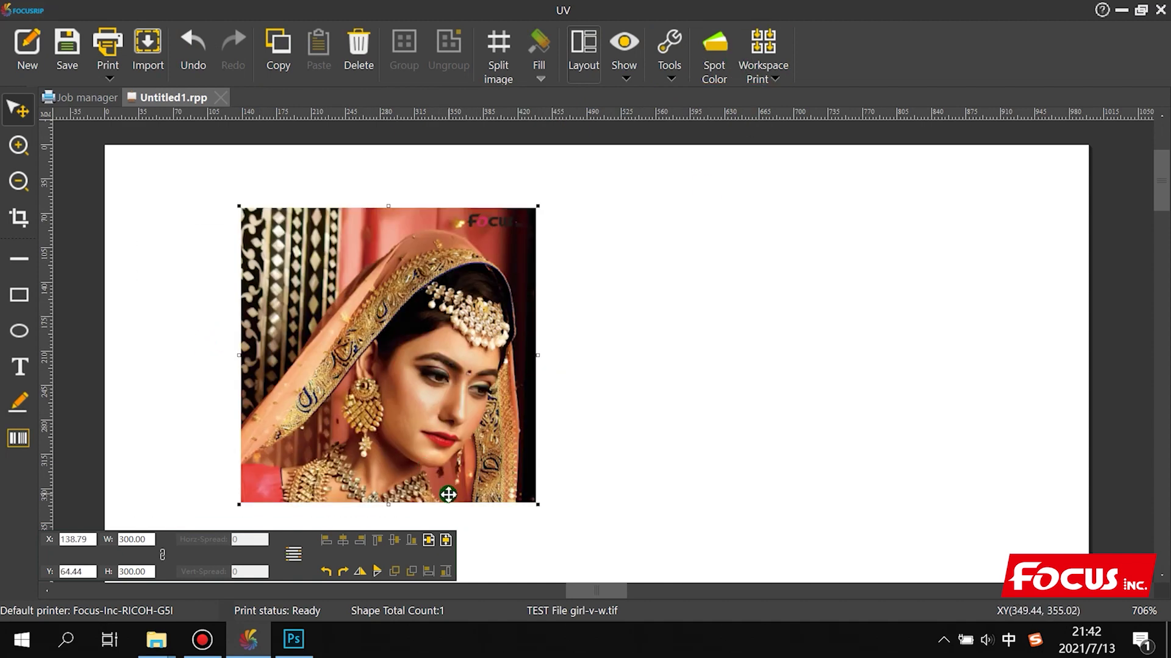
{"action": "right_click", "coordinate": [376, 379]}
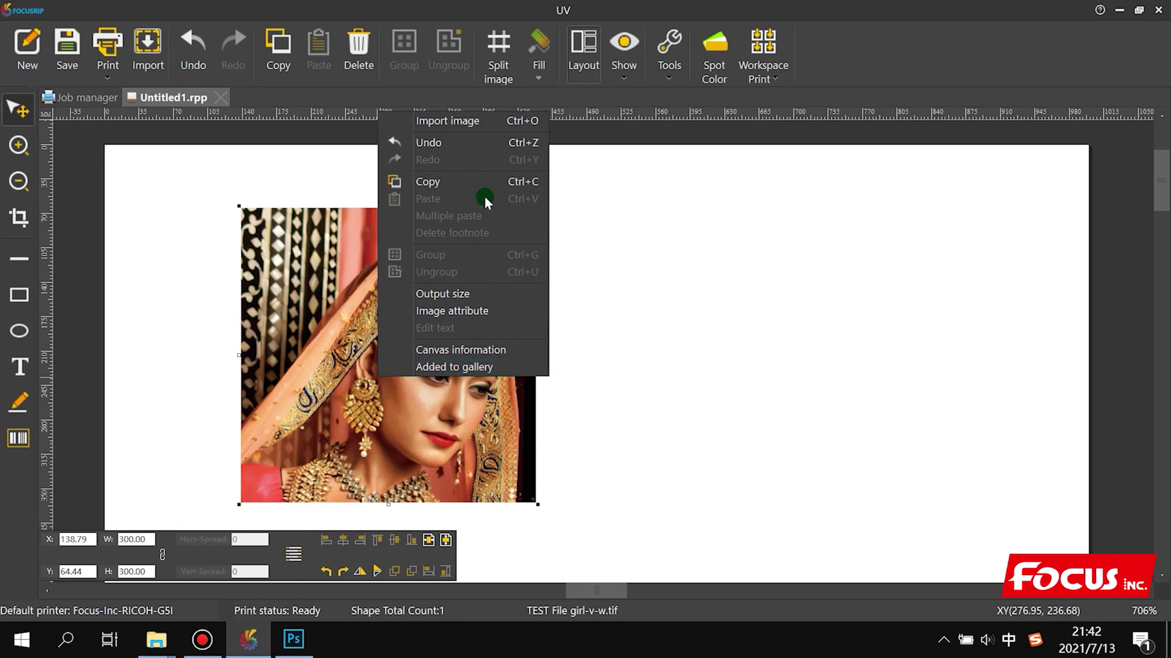
{"action": "left_click", "coordinate": [734, 335]}
{"action": "left_click", "coordinate": [403, 344]}
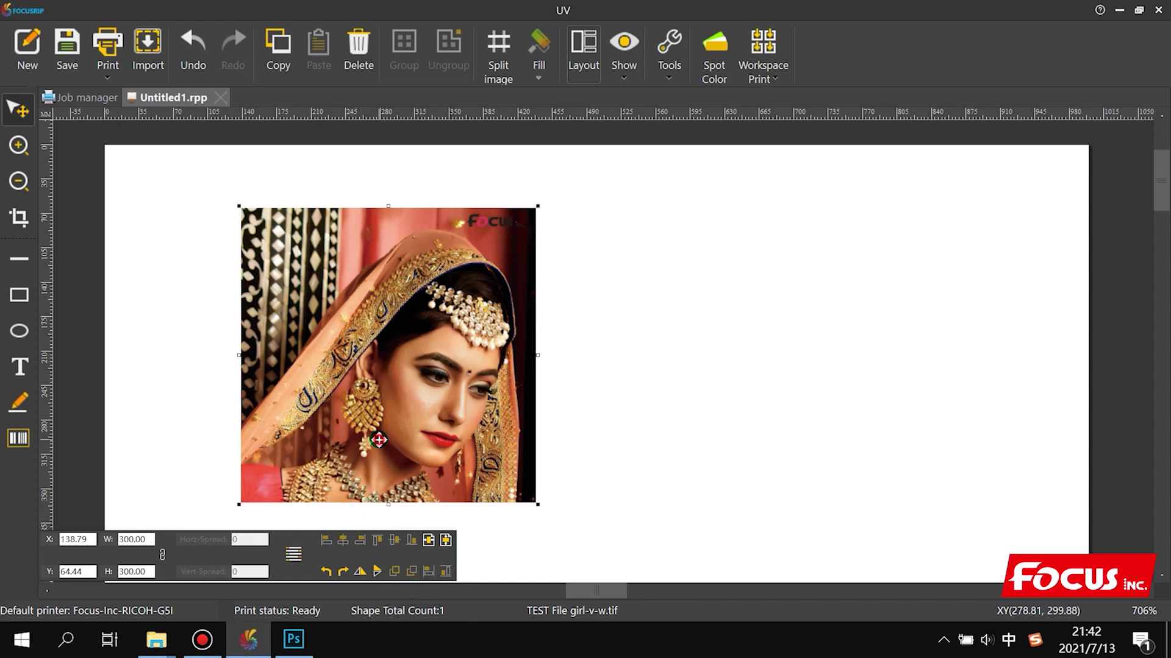
{"action": "left_click_drag", "start_coordinate": [379, 440], "coordinate": [405, 397]}
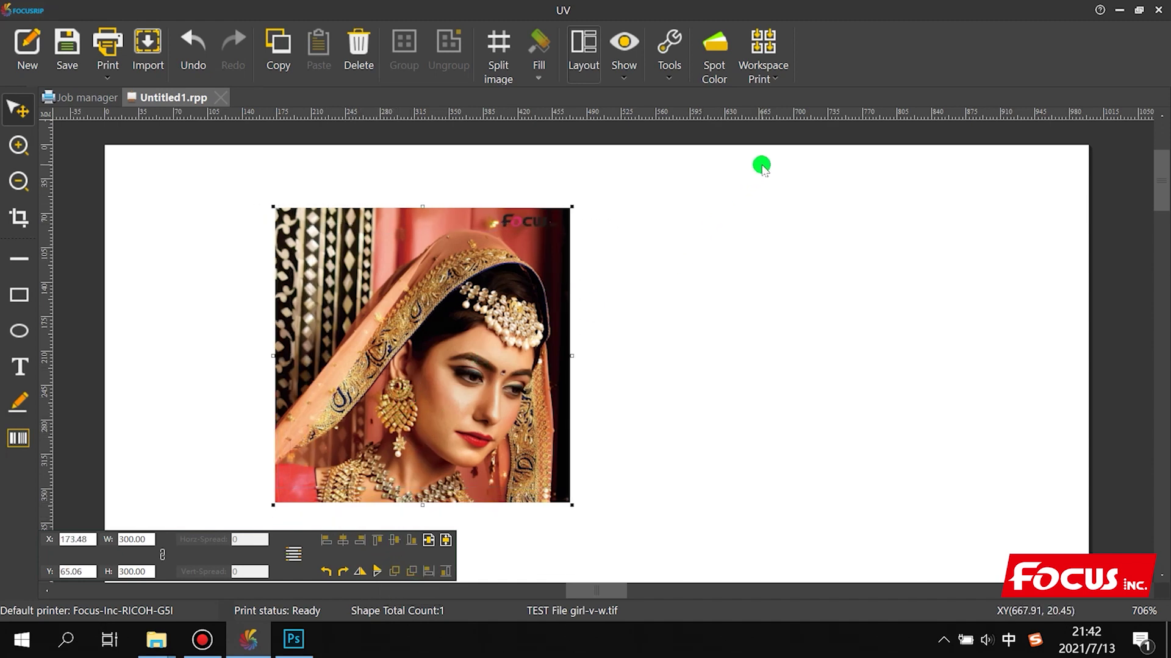
Open the print settings and choose the FOCUS-G5i-Normal-Hard-Ink-LMT-720x900-6Pass solution
{"action": "left_click", "coordinate": [110, 49]}
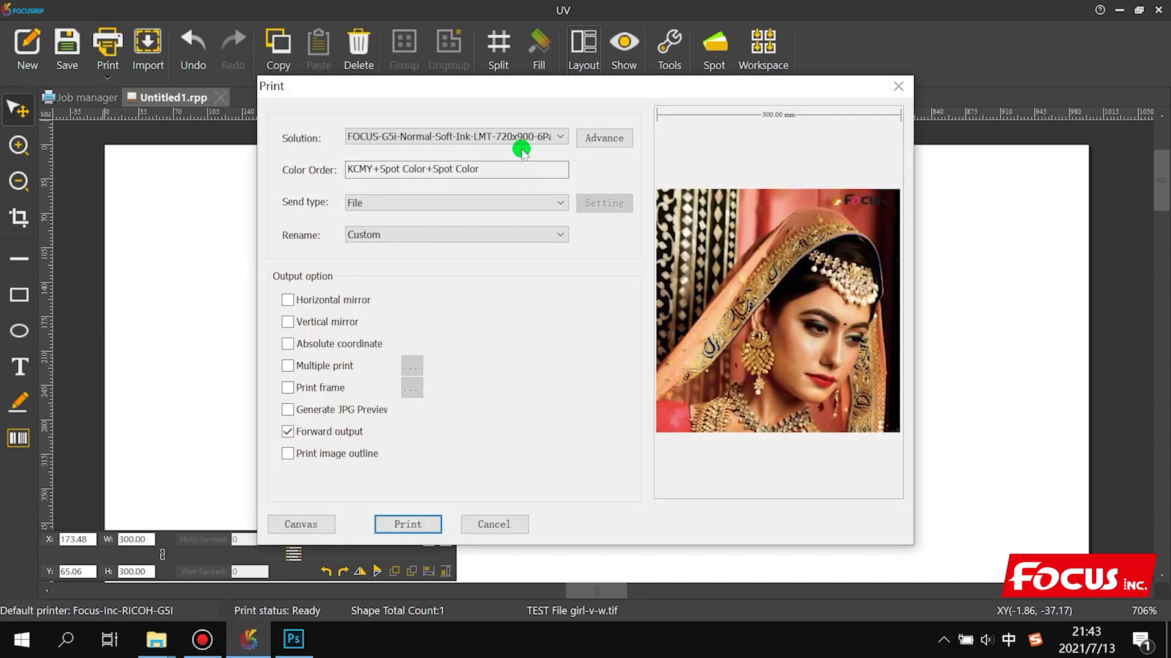
{"action": "left_click", "coordinate": [526, 138]}
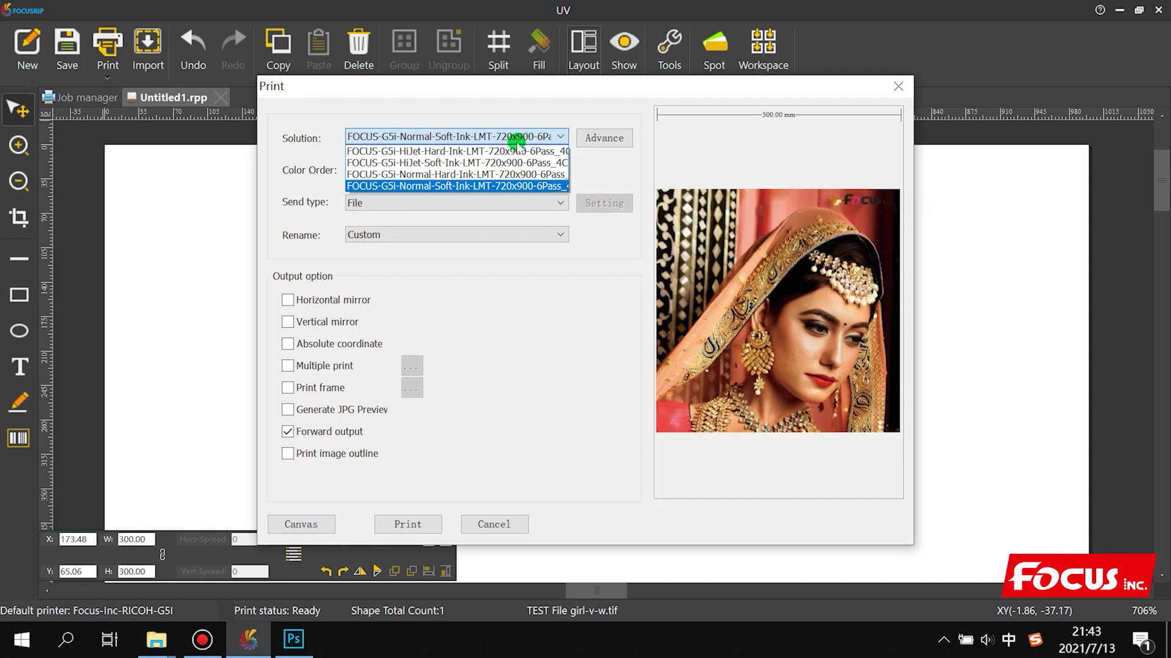
{"action": "left_click", "coordinate": [468, 186]}
{"action": "left_click", "coordinate": [481, 136]}
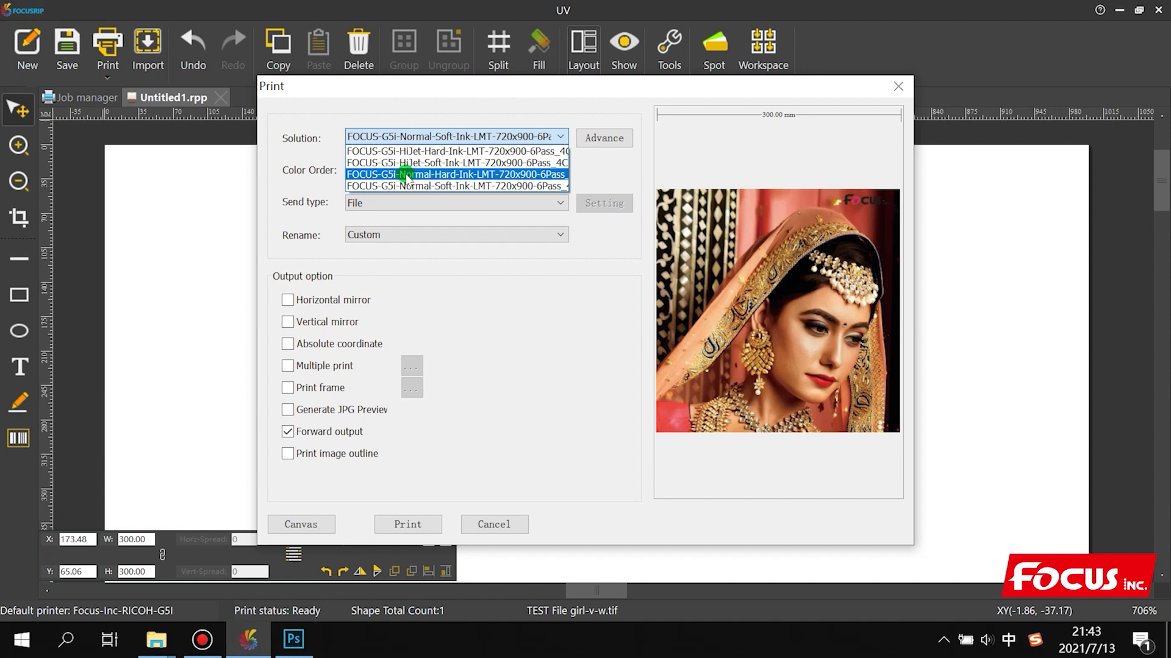
{"action": "left_click", "coordinate": [444, 175]}
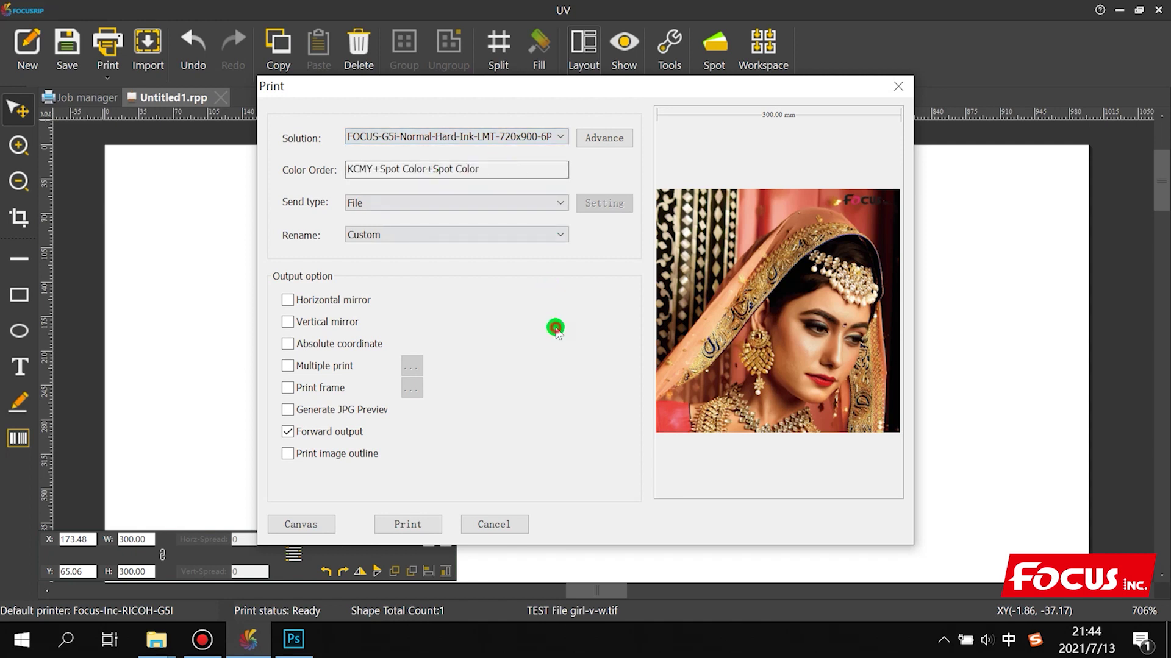
Try turning off Use ICC in the advanced print settings, restore it and accept the settings
{"action": "left_click", "coordinate": [610, 132]}
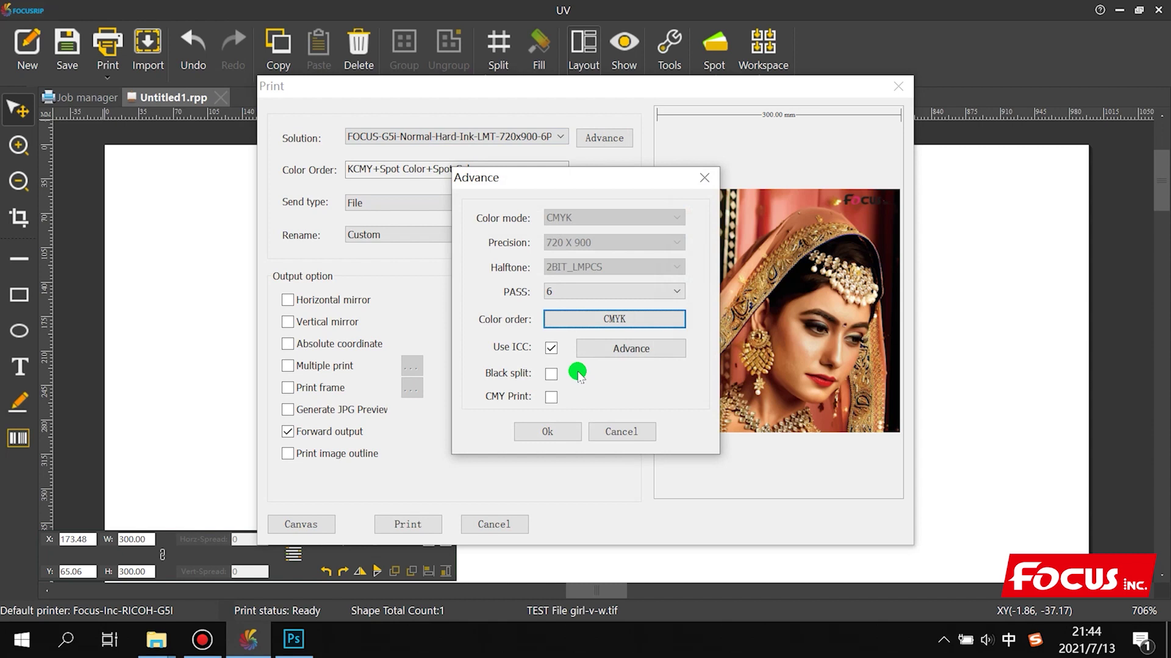
{"action": "left_click", "coordinate": [551, 349]}
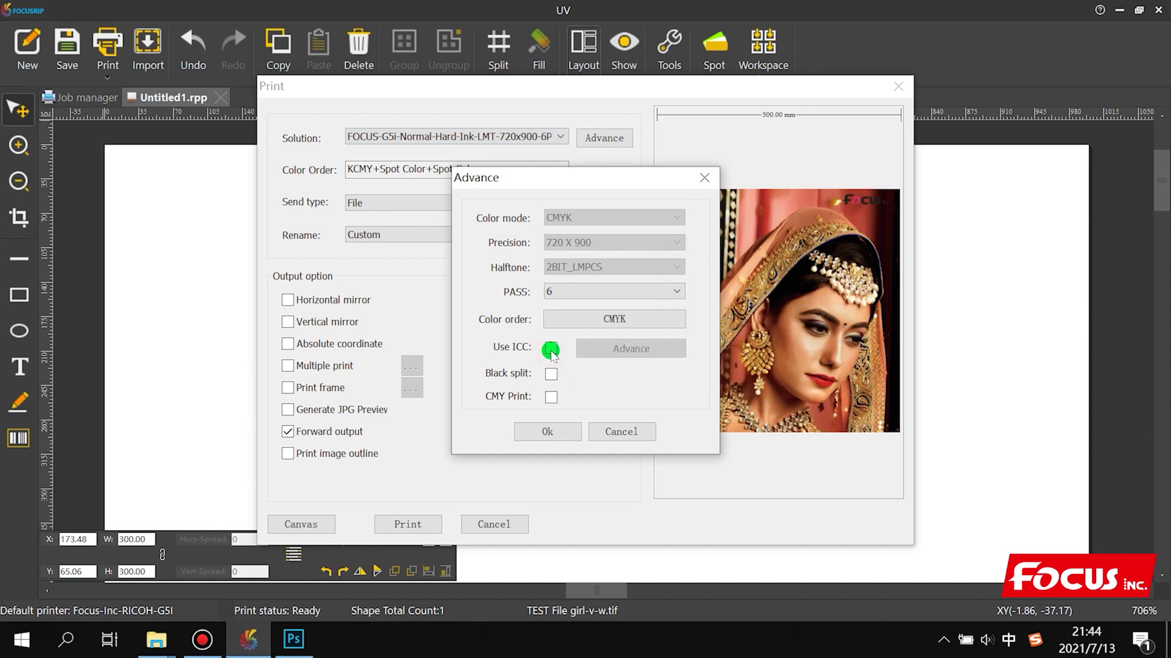
{"action": "left_click", "coordinate": [550, 350]}
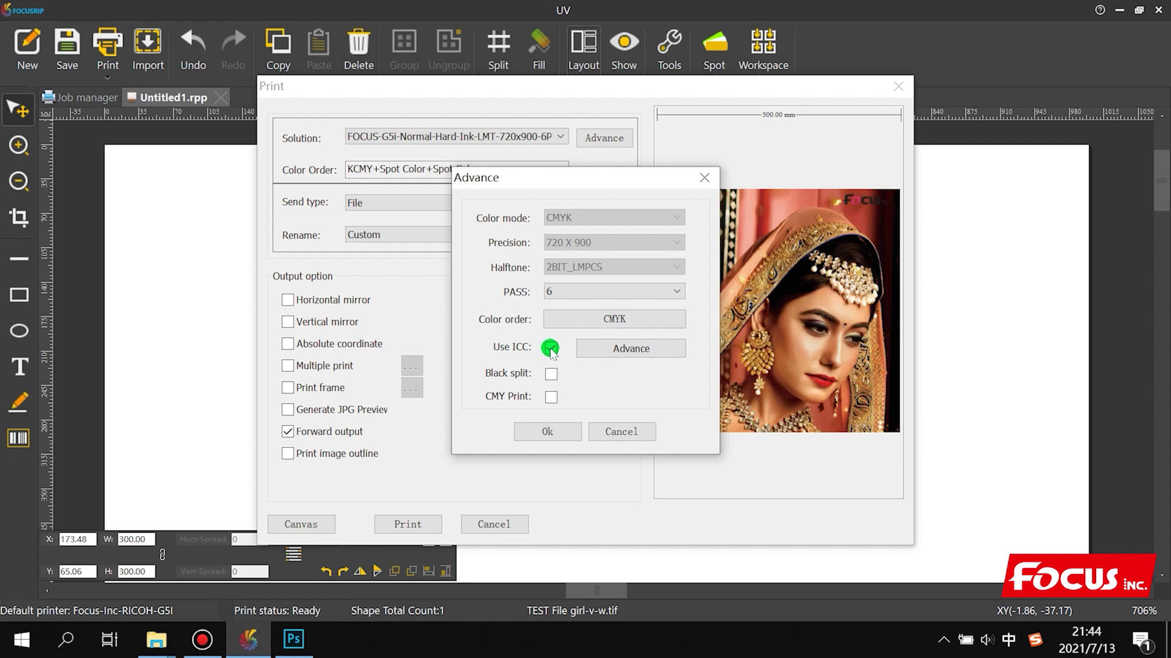
{"action": "left_click", "coordinate": [567, 432]}
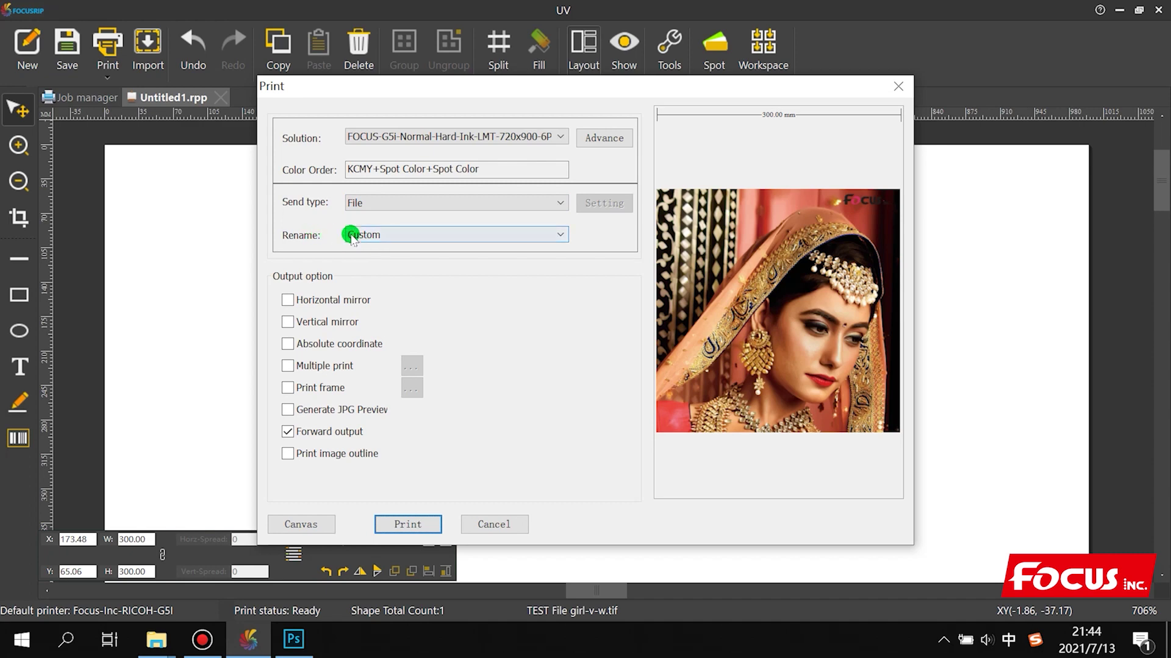
Try the Horizontal mirror, Vertical mirror and Multiple print output options, turning each one off again
{"action": "left_click", "coordinate": [288, 300]}
{"action": "left_click", "coordinate": [287, 301]}
{"action": "left_click", "coordinate": [289, 323]}
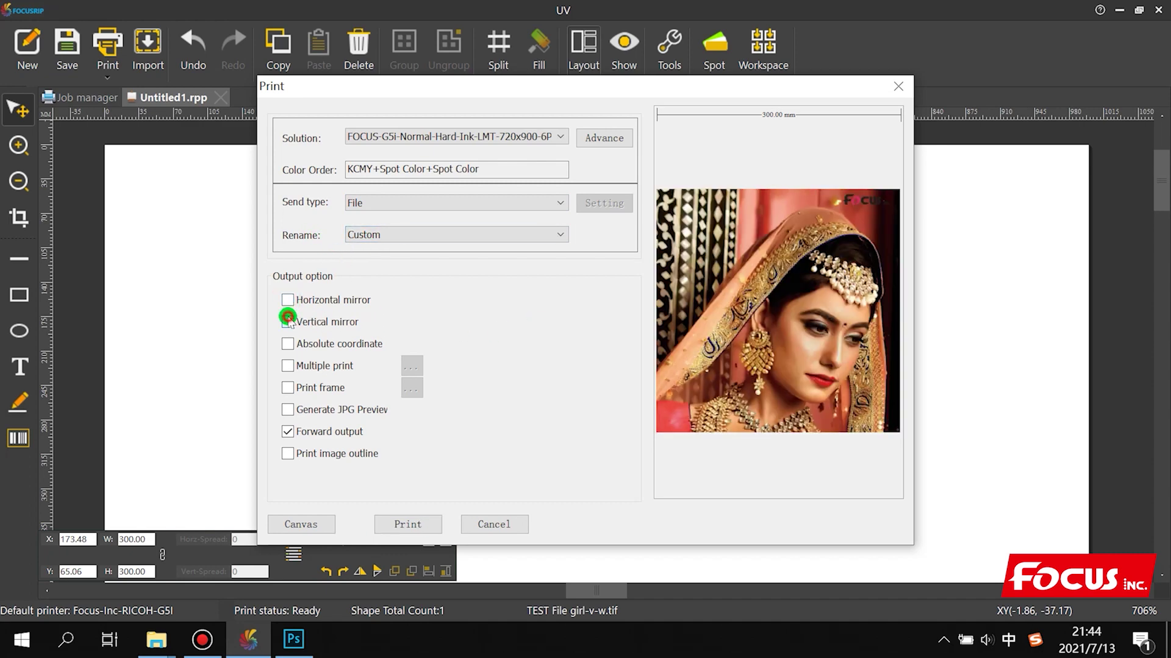
{"action": "left_click", "coordinate": [288, 323]}
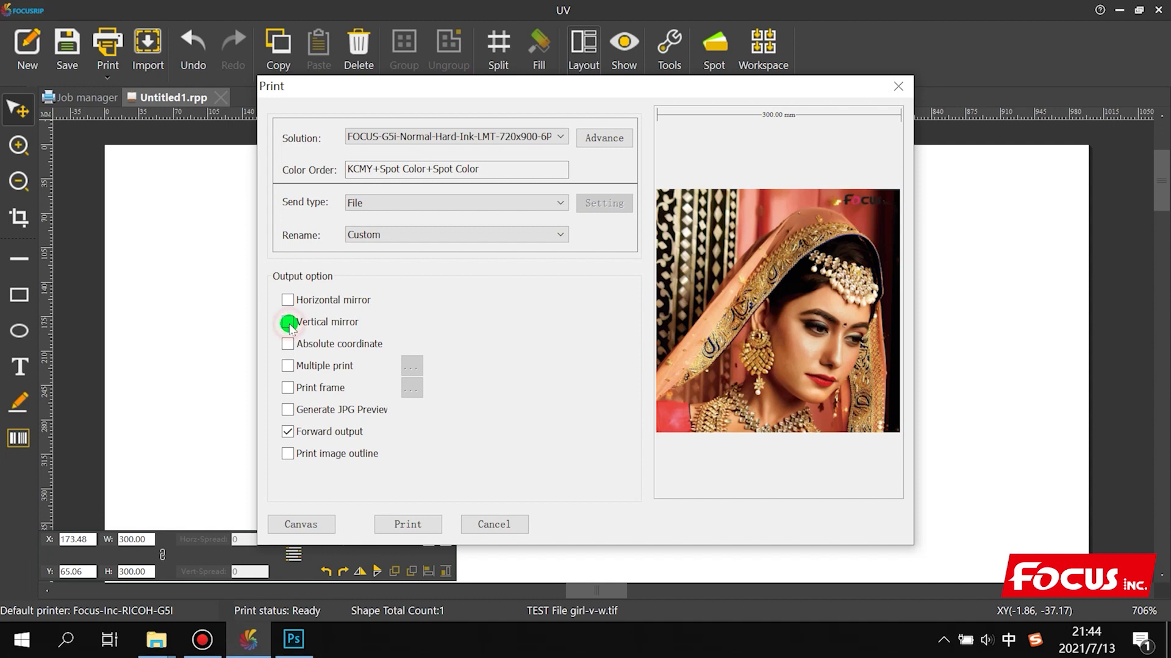
{"action": "left_click", "coordinate": [289, 365]}
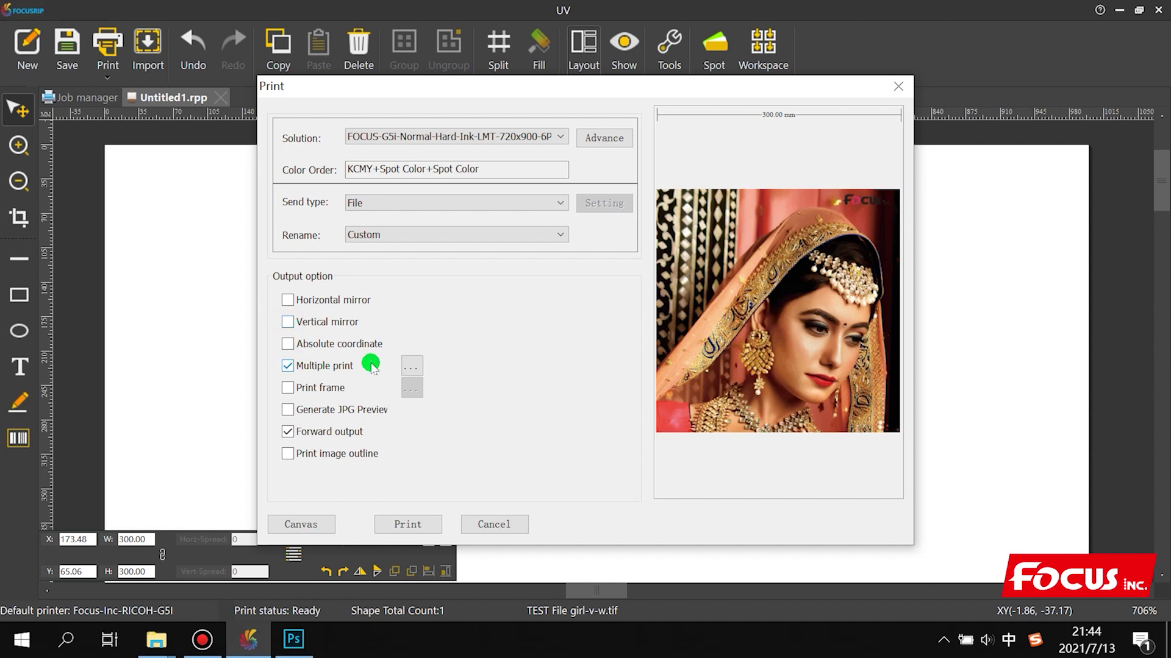
{"action": "left_click", "coordinate": [291, 368]}
Try Print frame with its existing frame settings, turn it off again, and toggle Forward output off and back on
{"action": "left_click", "coordinate": [288, 388]}
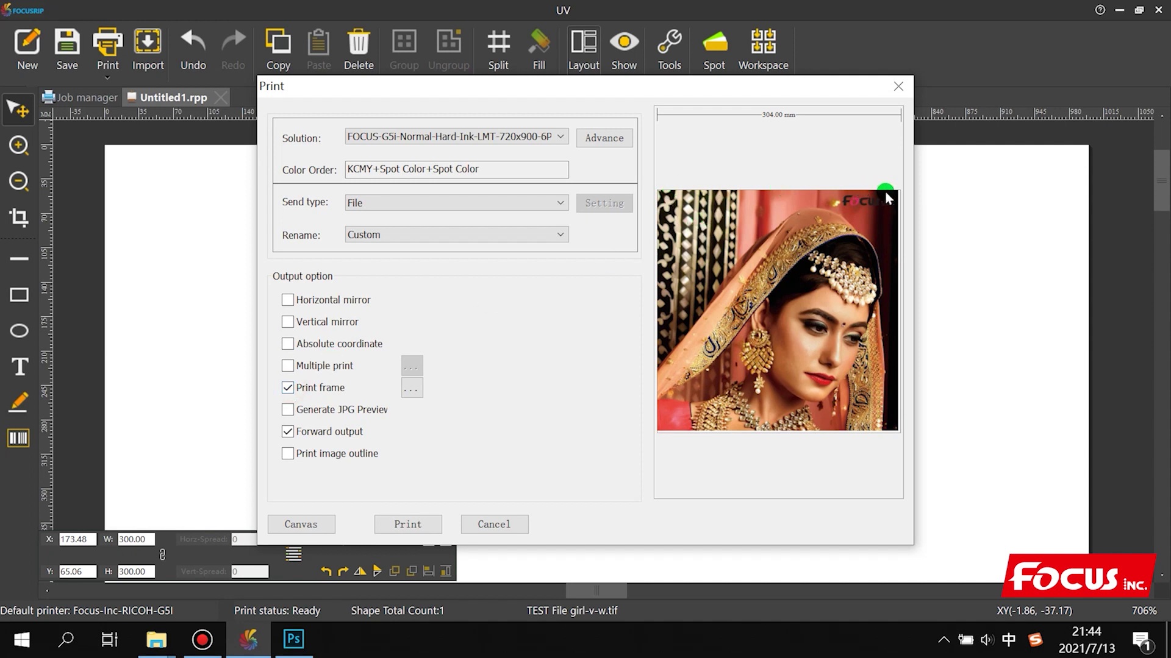
{"action": "left_click", "coordinate": [409, 390]}
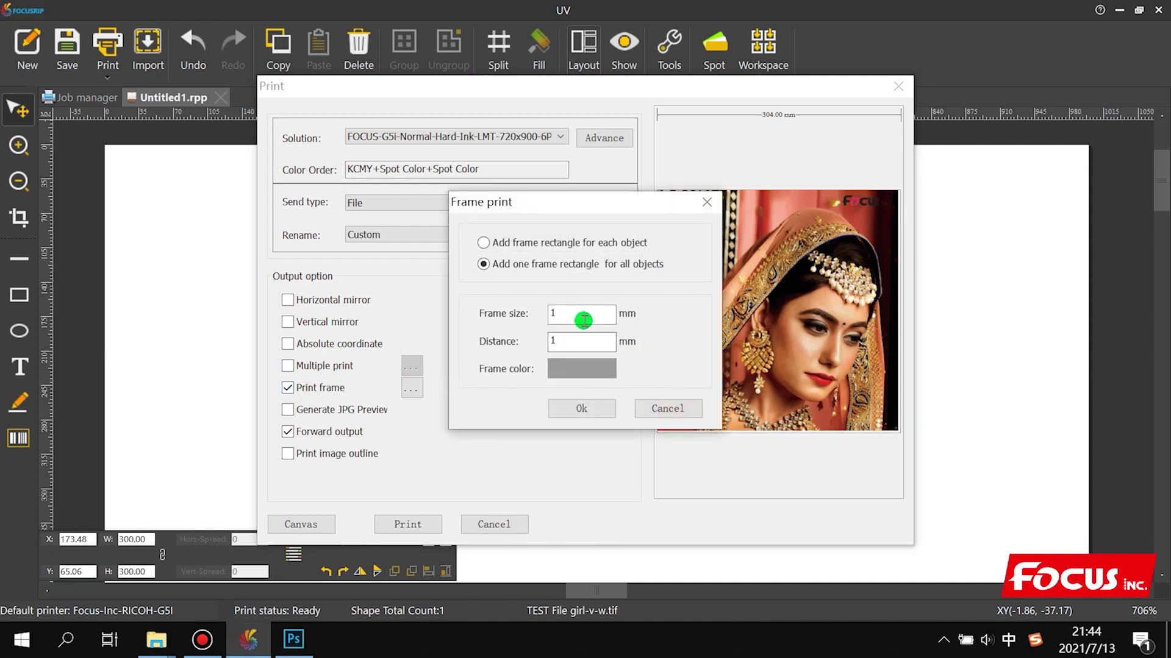
{"action": "left_click", "coordinate": [590, 405]}
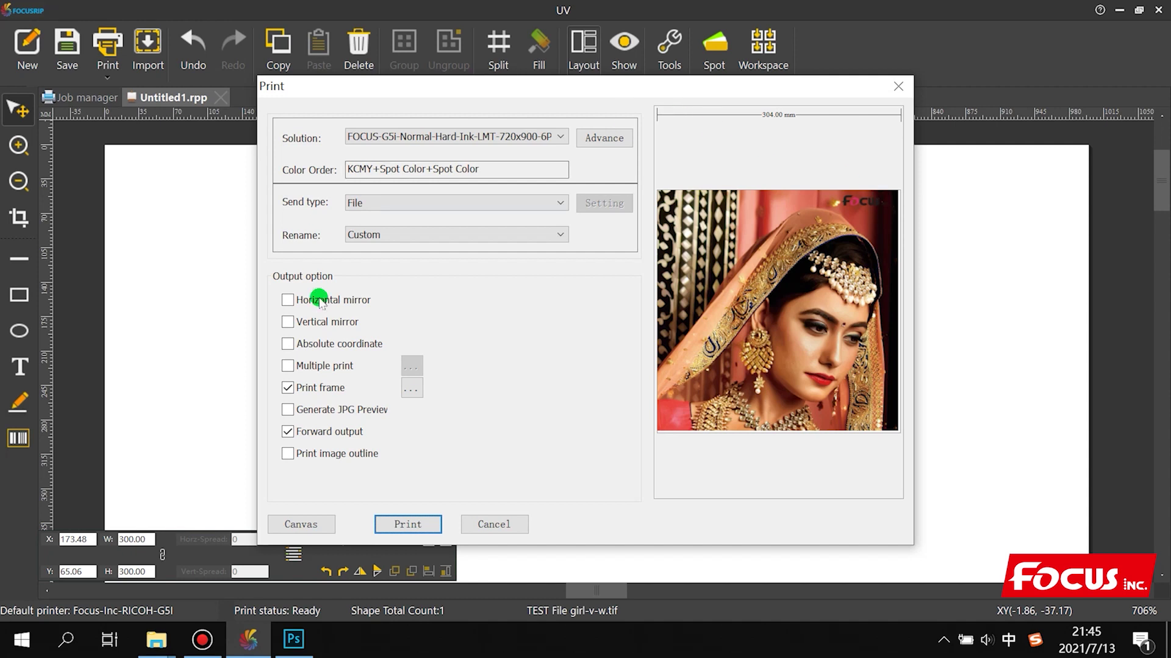
{"action": "left_click", "coordinate": [286, 389]}
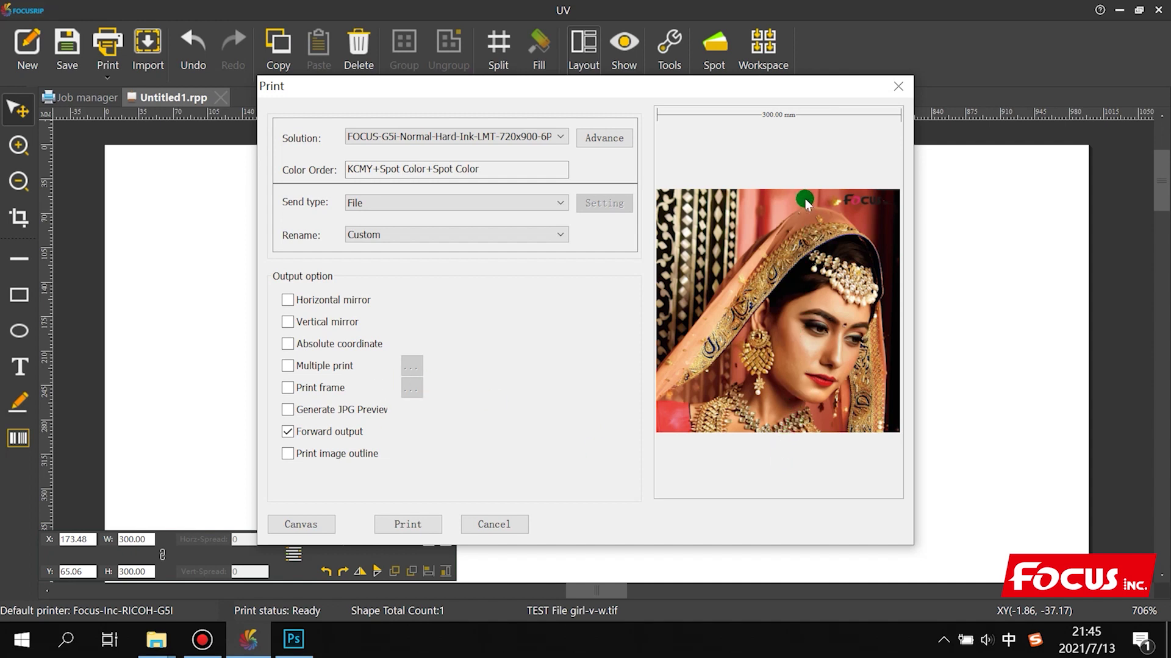
{"action": "left_click", "coordinate": [288, 431]}
{"action": "left_click", "coordinate": [289, 433]}
Print the image to a PRN file named Test-print-file-girls-v-w on the desktop
{"action": "left_click", "coordinate": [416, 524]}
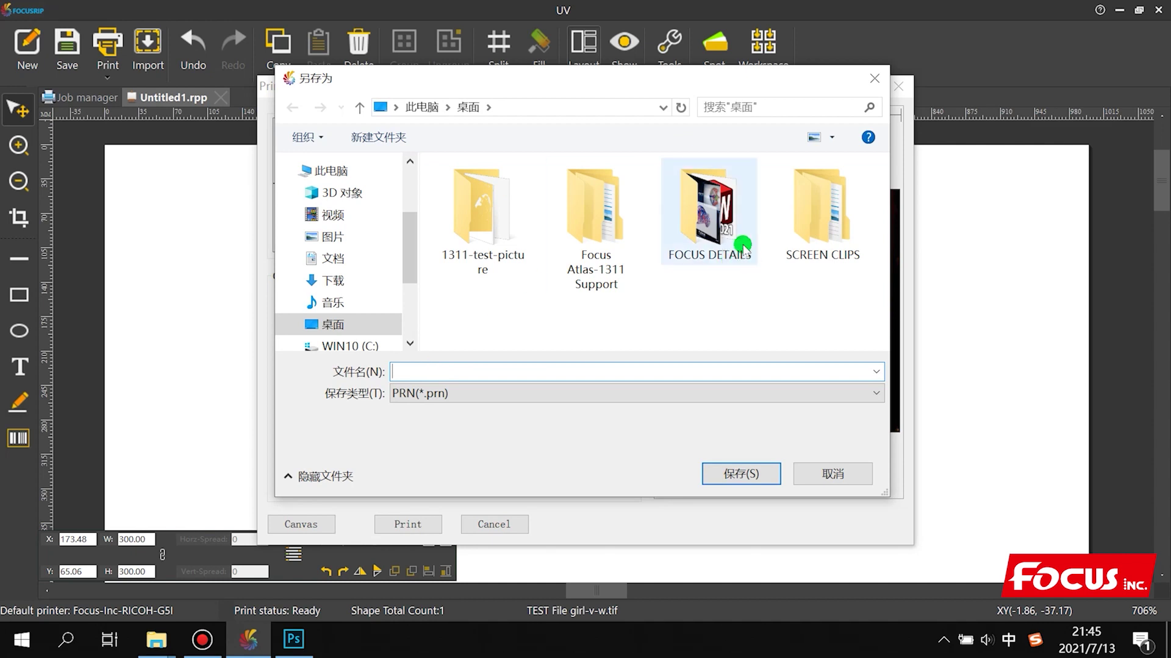
{"action": "type", "text": "Tse"}
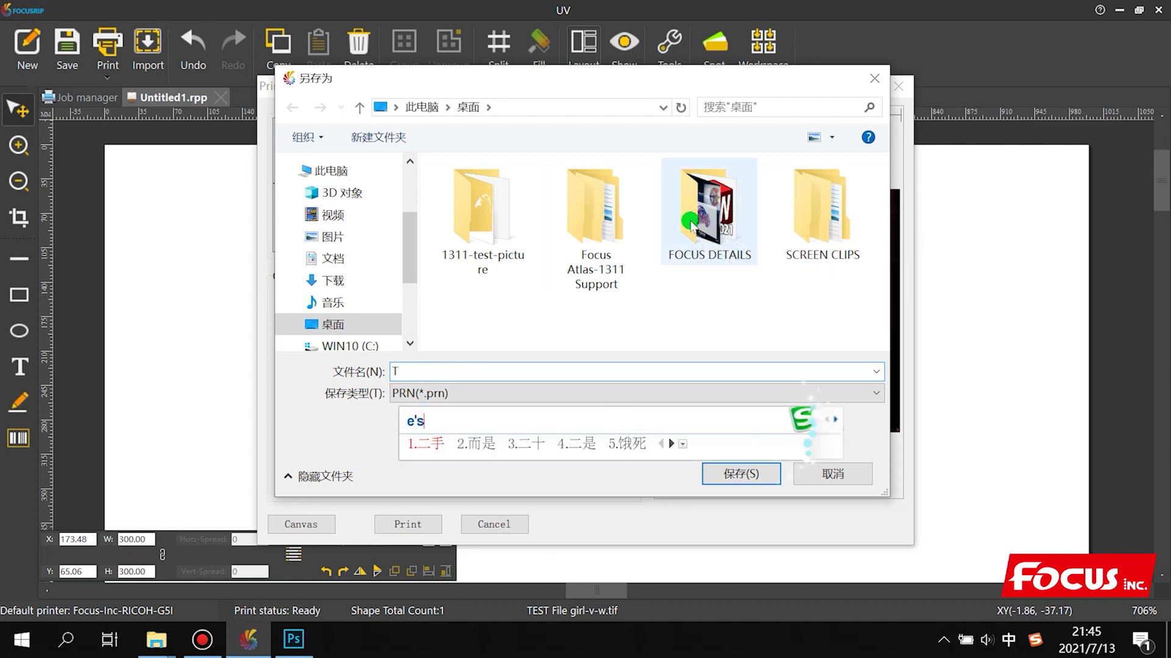
{"action": "key", "text": "shift"}
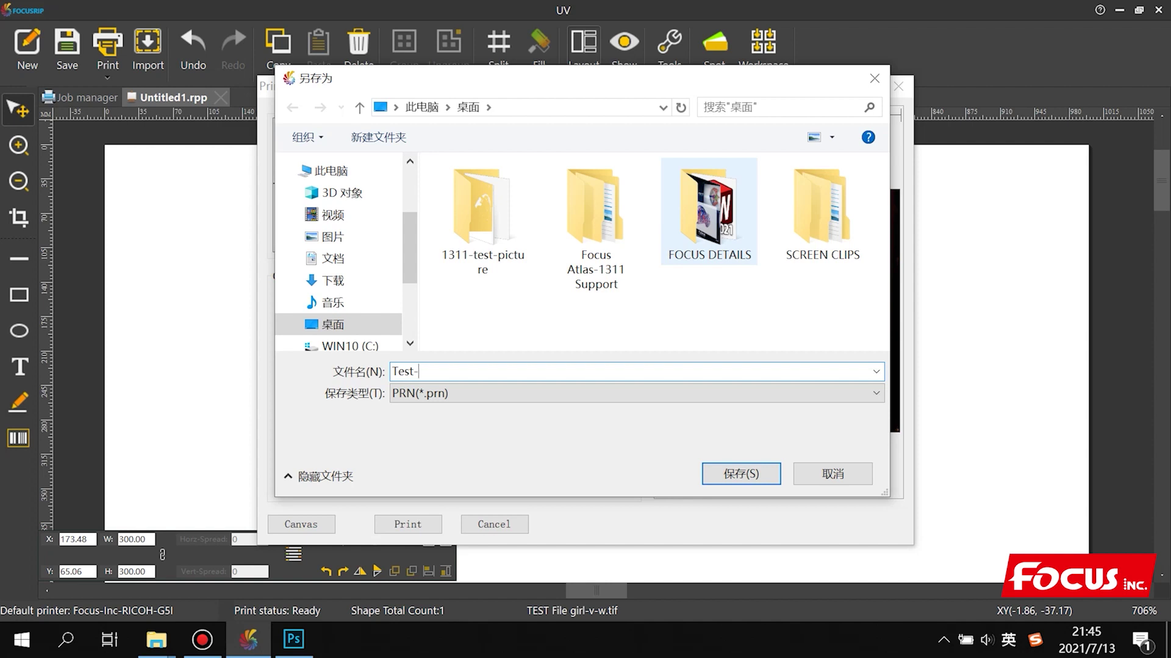
{"action": "type", "text": "t-print"}
{"action": "left_click", "coordinate": [836, 187]}
{"action": "type", "text": "-file-"}
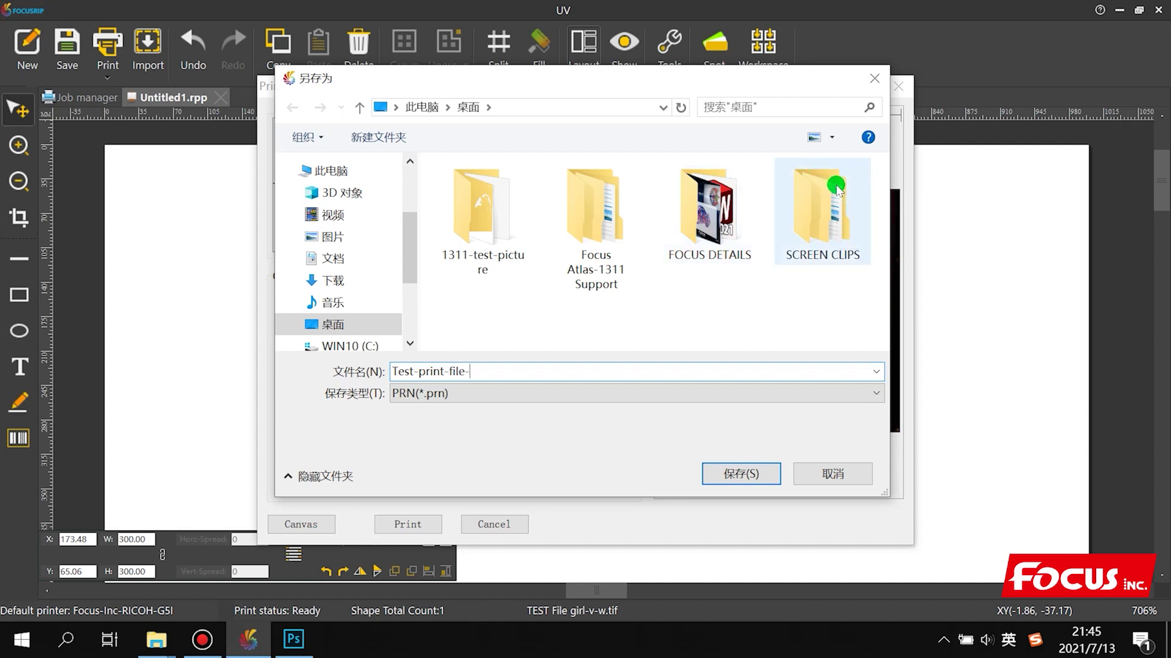
{"action": "type", "text": "girls-v-w"}
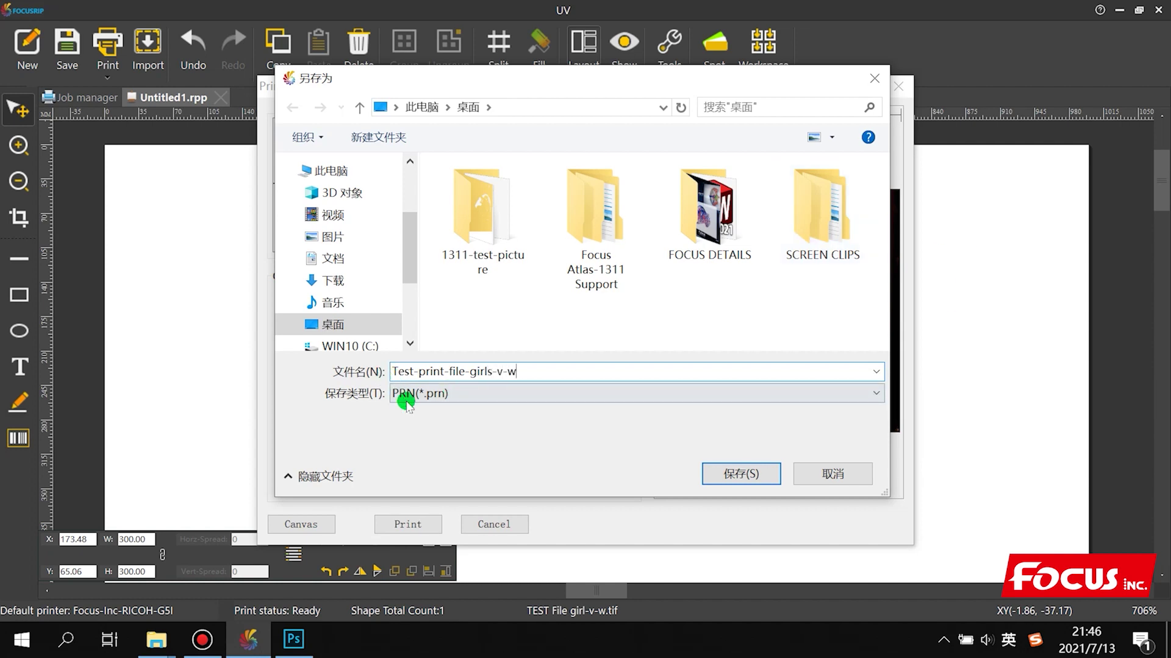
{"action": "left_click", "coordinate": [753, 474]}
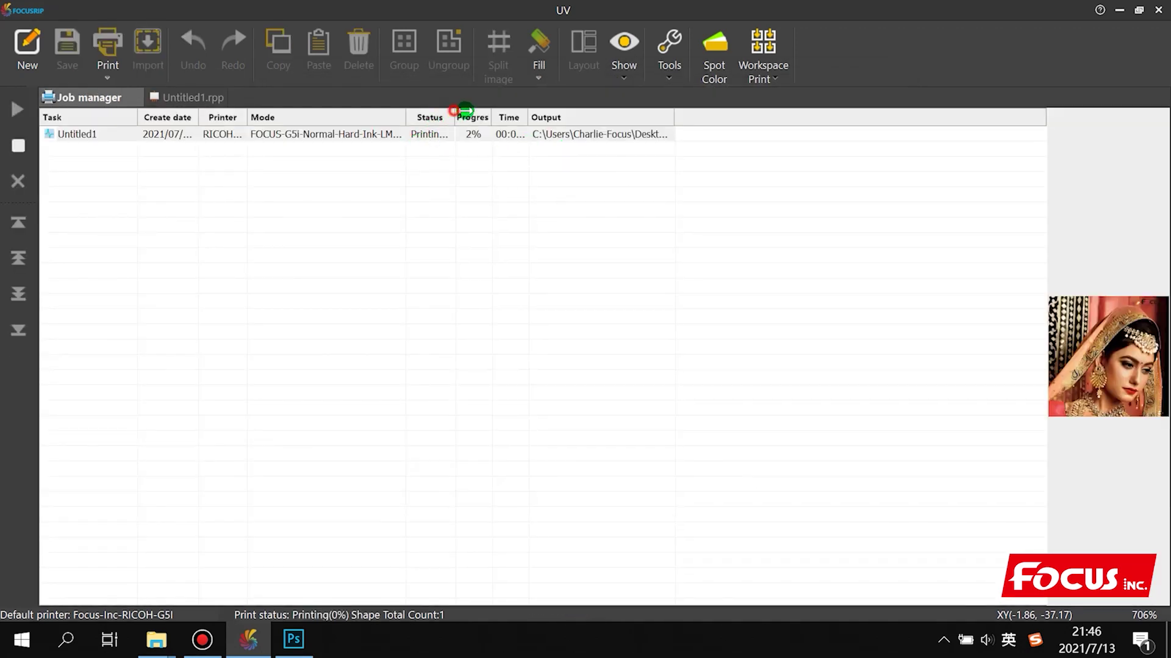
Widen the Status and Progress columns of the job list to follow the print job
{"action": "left_click_drag", "start_coordinate": [455, 116], "coordinate": [540, 119]}
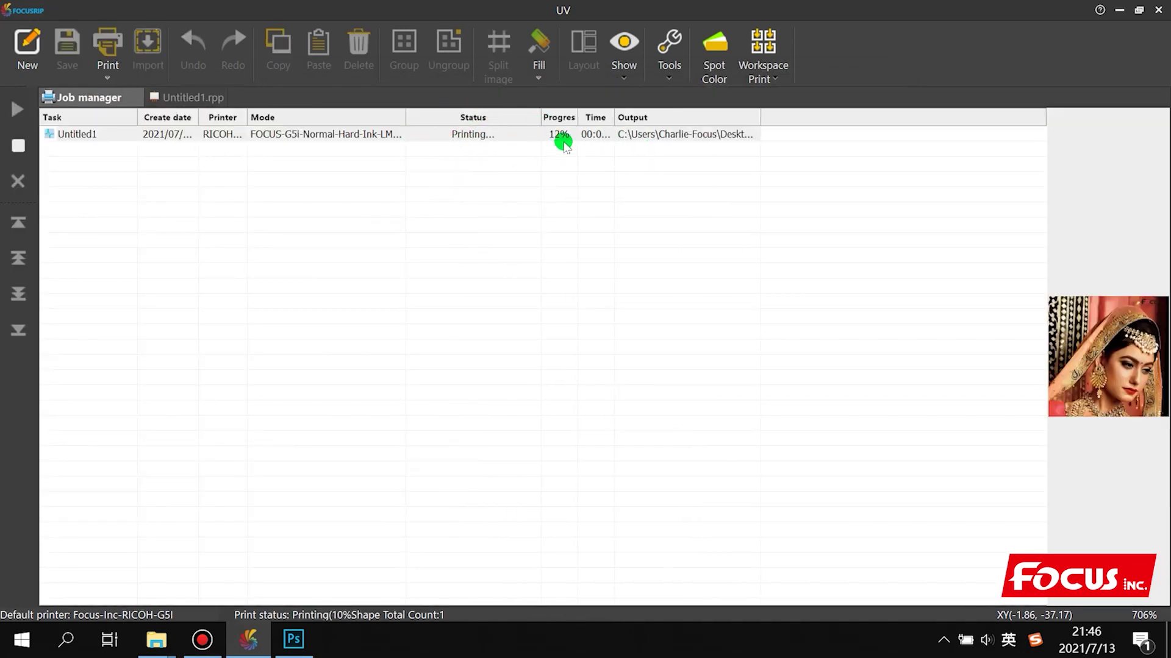
{"action": "left_click_drag", "start_coordinate": [578, 118], "coordinate": [598, 117]}
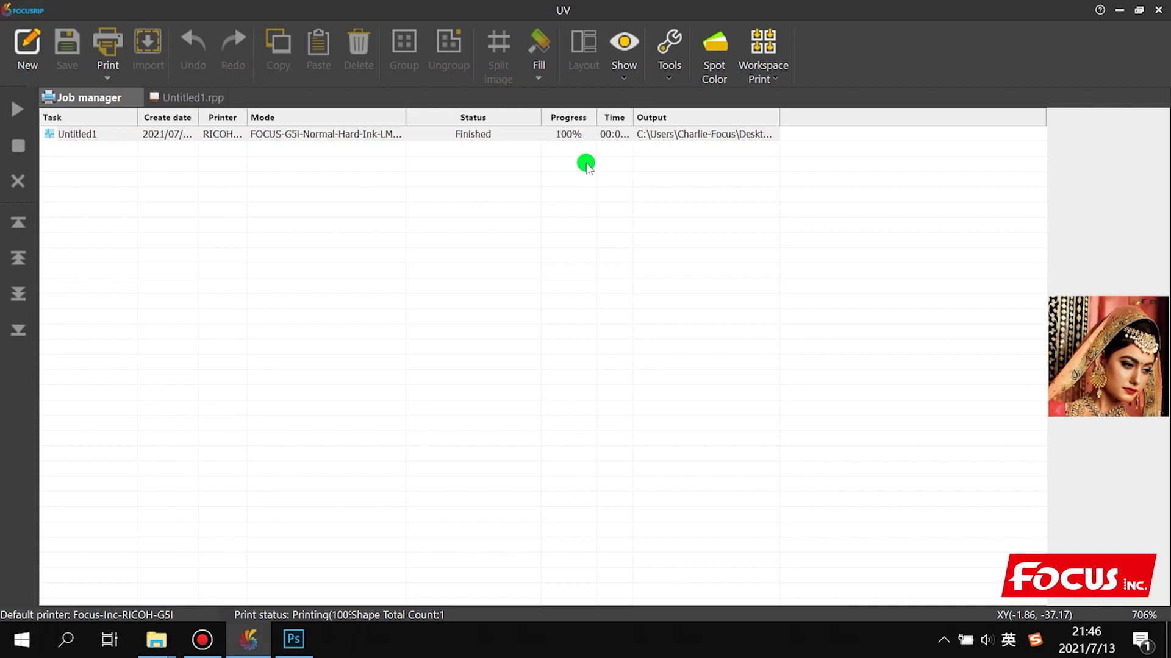
Minimize the open windows and move the Test-print-file-girls-v-w file to an empty area of the desktop
{"action": "left_click", "coordinate": [1119, 10]}
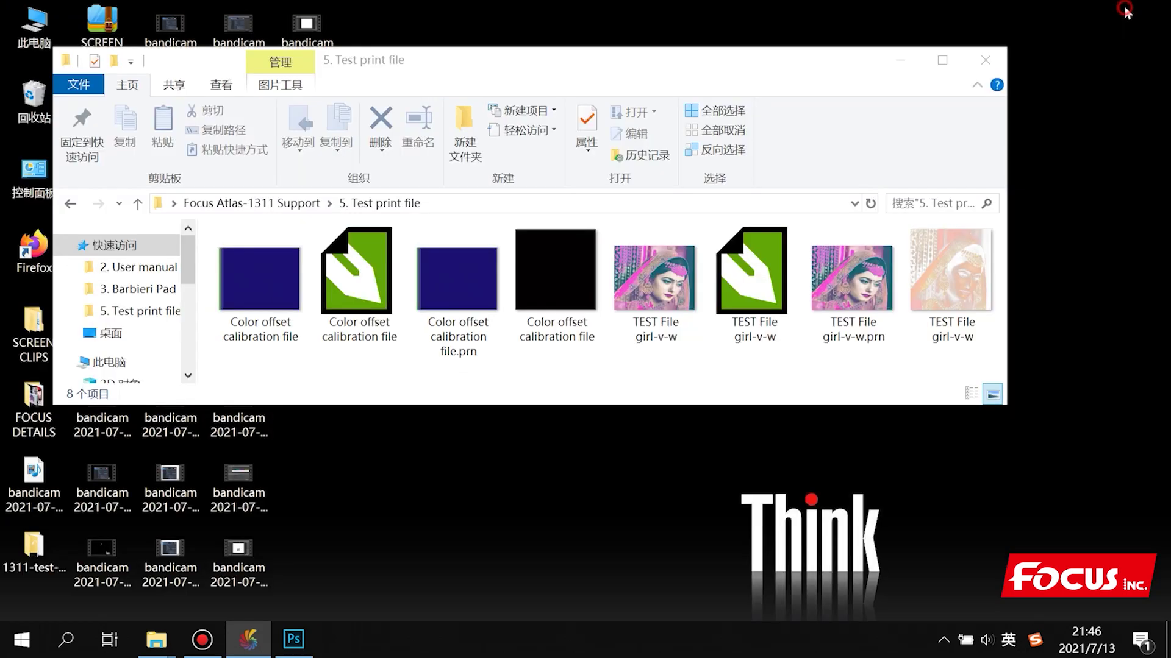
{"action": "left_click", "coordinate": [911, 61]}
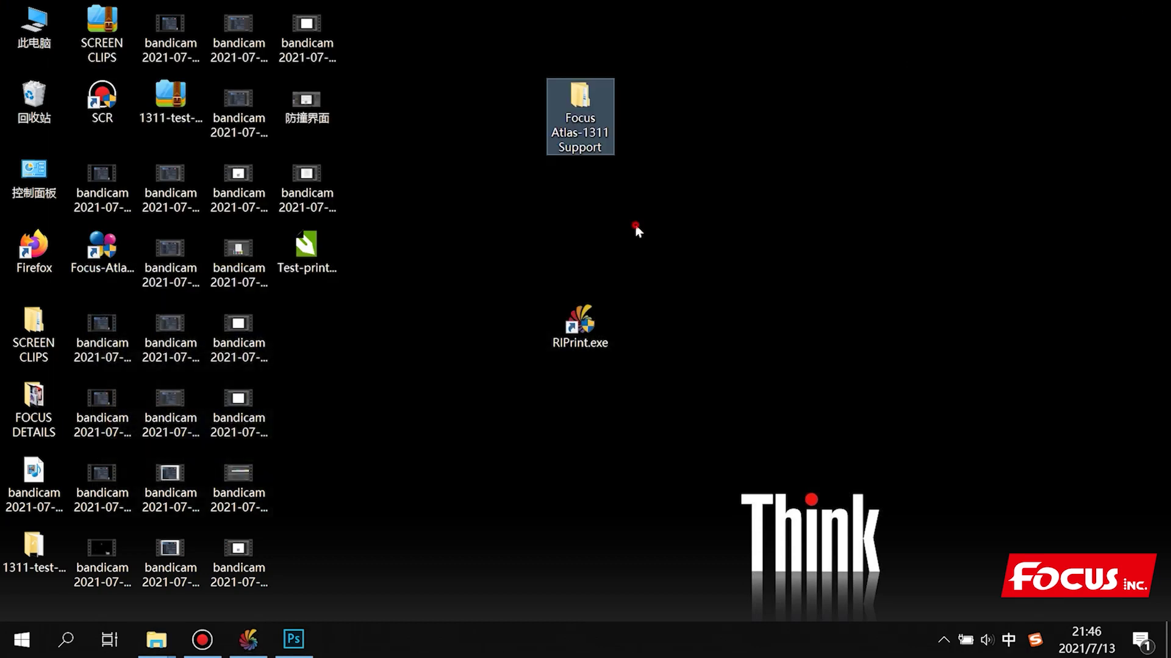
{"action": "left_click_drag", "start_coordinate": [316, 247], "coordinate": [473, 218]}
{"action": "left_click", "coordinate": [404, 333]}
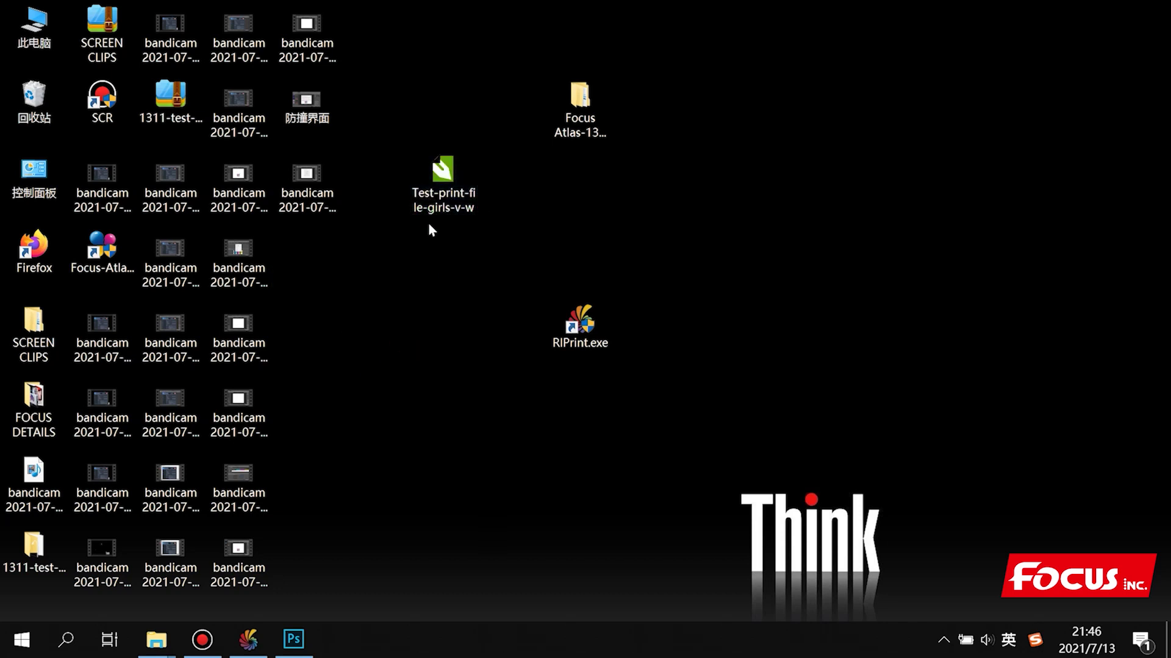
{"action": "mouse_move", "coordinate": [249, 648]}
{"action": "mouse_move", "coordinate": [194, 650]}
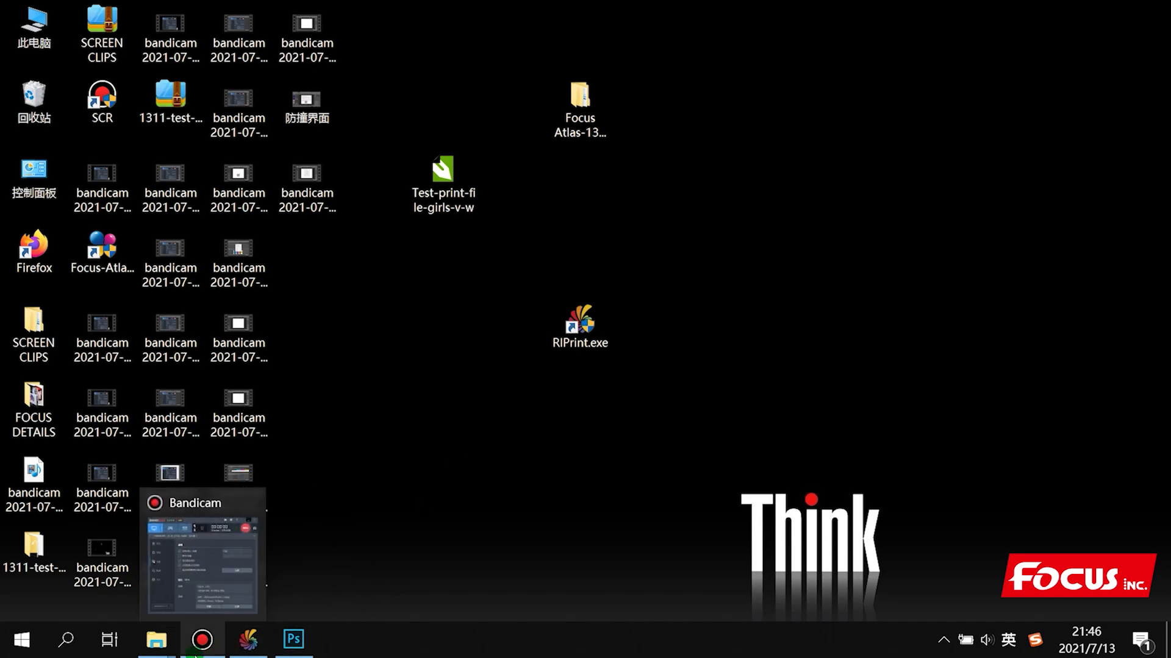
{"action": "left_click", "coordinate": [194, 650]}
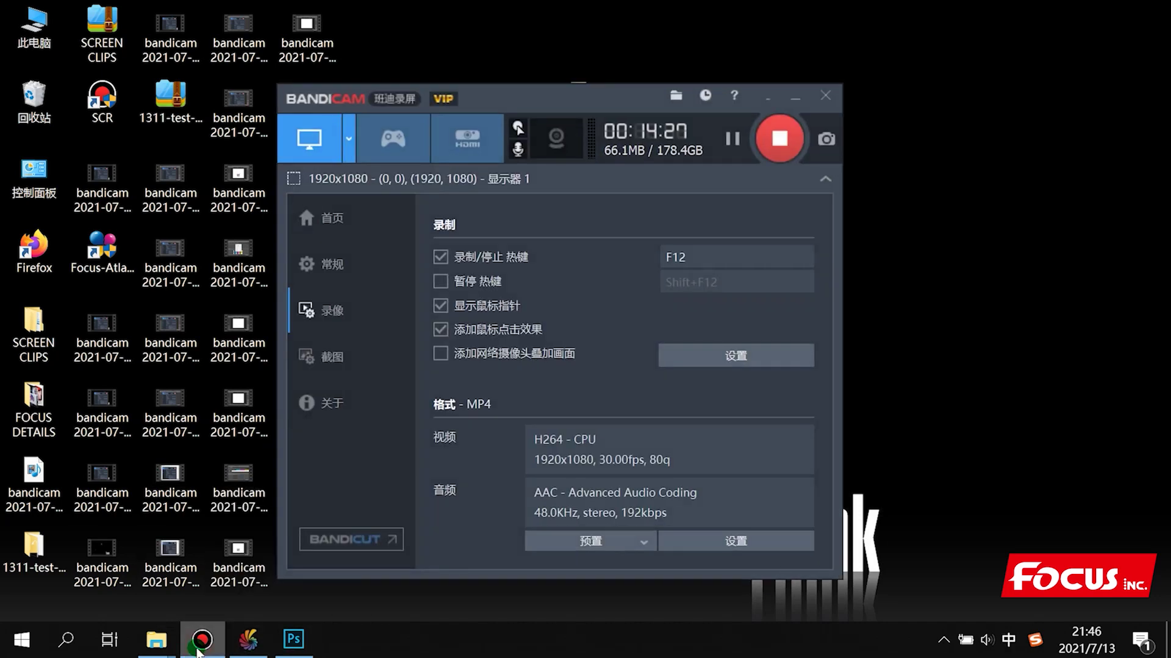
{"action": "left_click", "coordinate": [196, 650]}
Switch back to FocusRIP, set the data source type of both active spot colors to None and accept the settings
{"action": "left_click", "coordinate": [248, 640]}
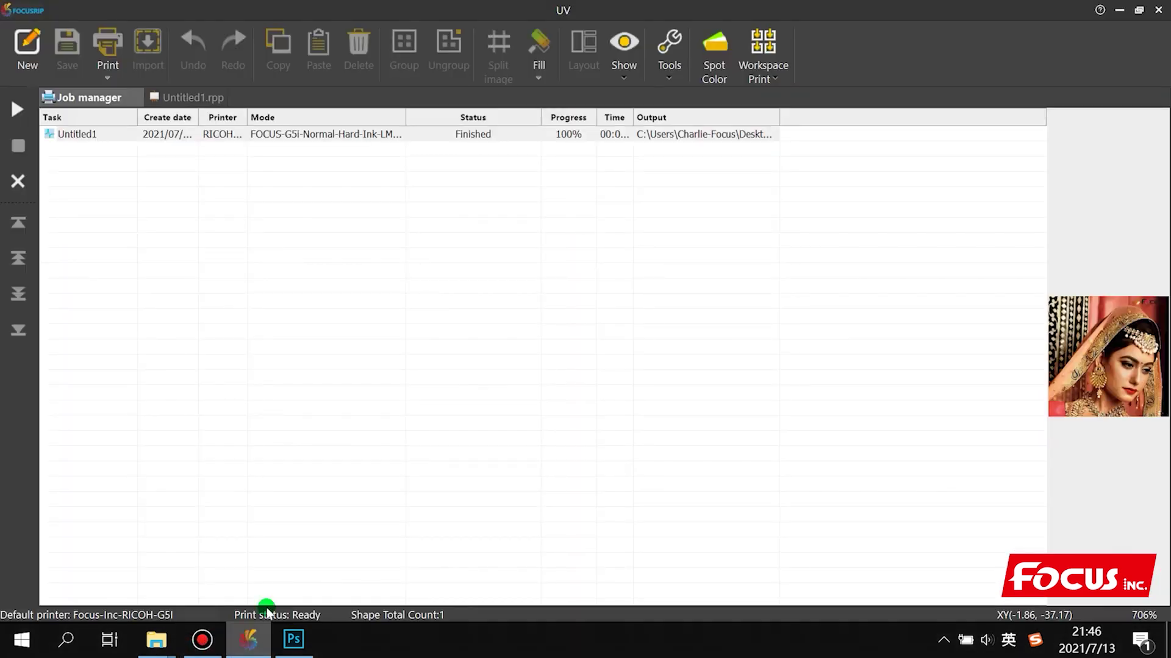
{"action": "left_click", "coordinate": [711, 74]}
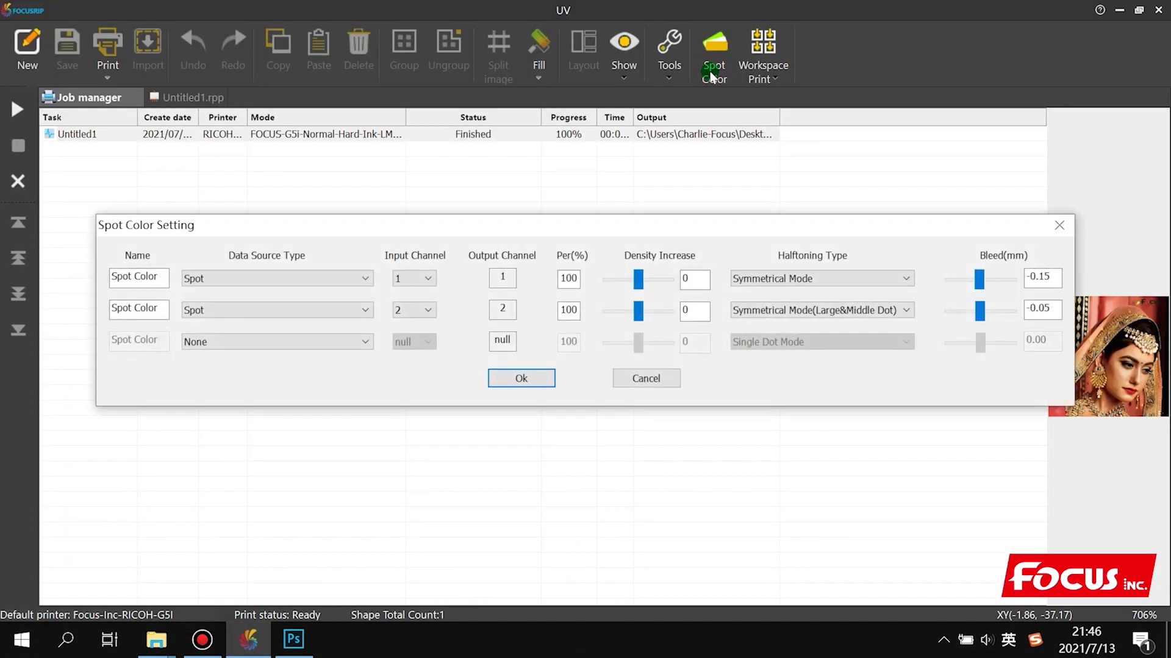
{"action": "left_click", "coordinate": [275, 278]}
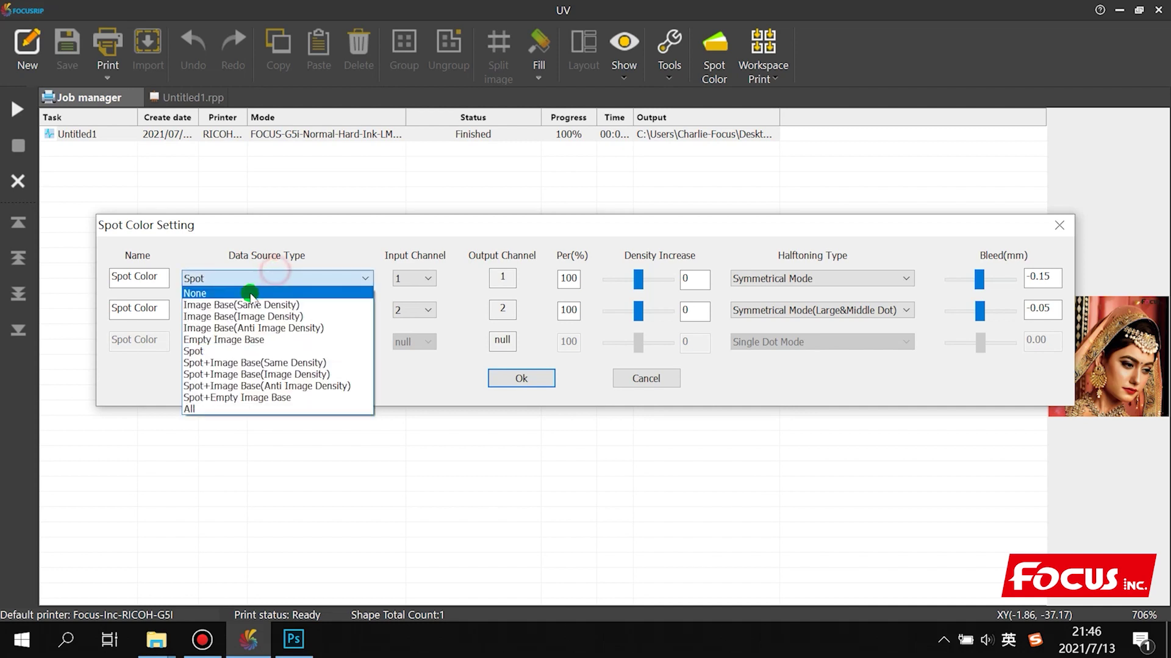
{"action": "left_click", "coordinate": [250, 294]}
{"action": "left_click", "coordinate": [217, 311]}
{"action": "left_click", "coordinate": [222, 322]}
{"action": "left_click", "coordinate": [269, 369]}
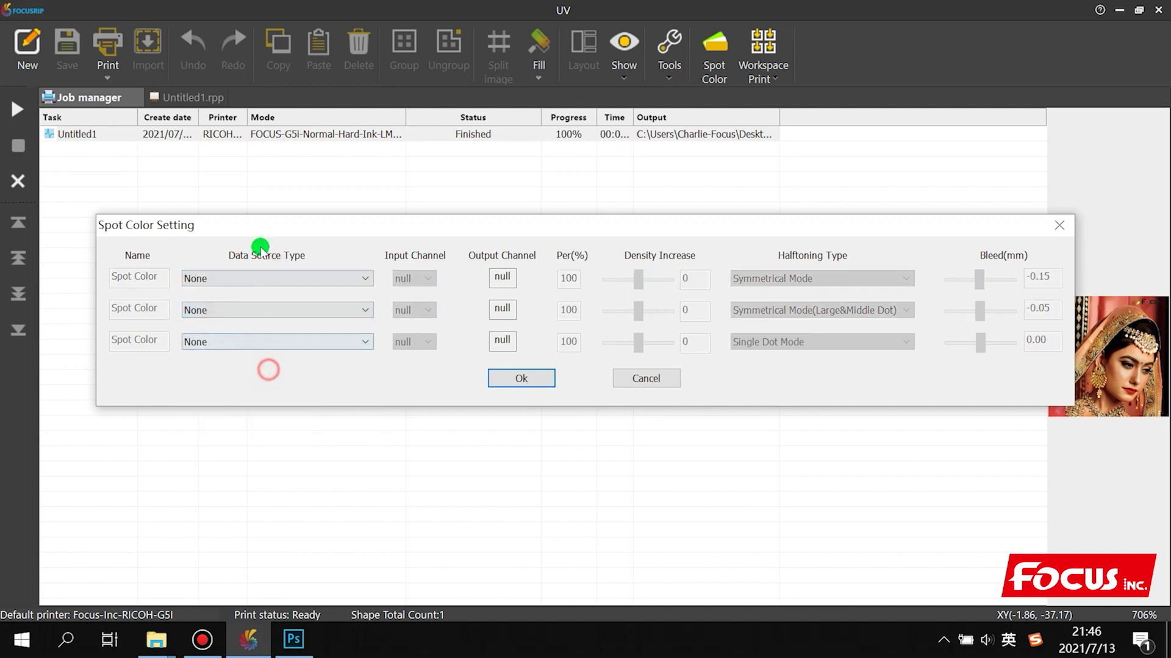
{"action": "left_click", "coordinate": [532, 382]}
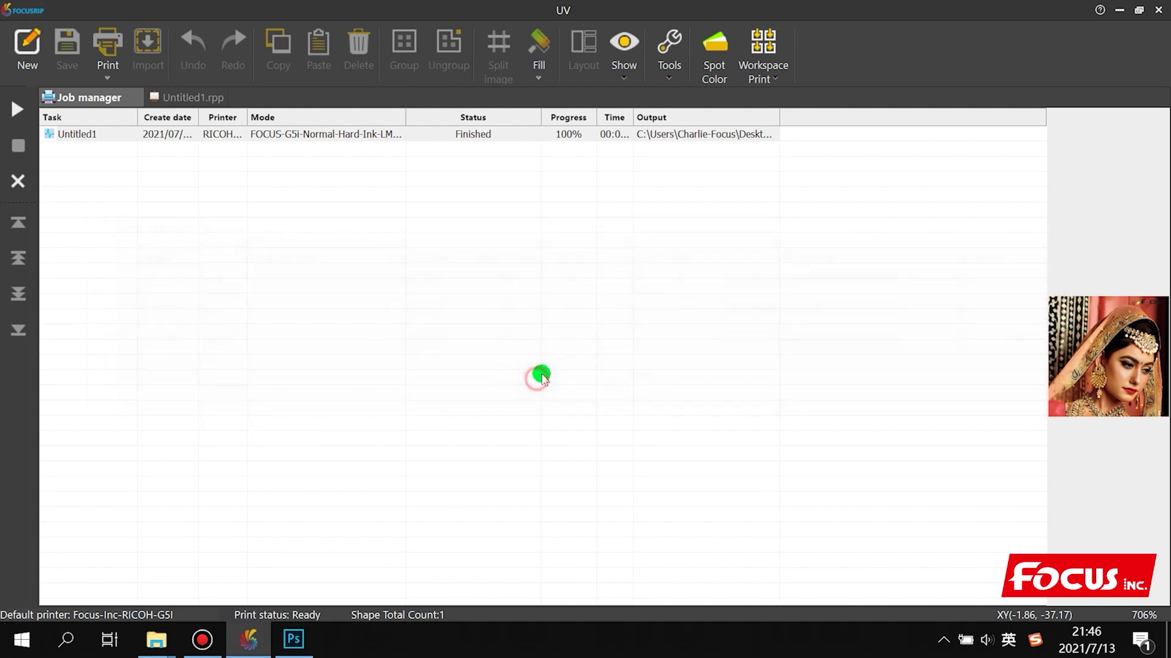
Return to the Untitled1.rpp layout and open its print settings
{"action": "left_click", "coordinate": [155, 95]}
{"action": "left_click", "coordinate": [107, 46]}
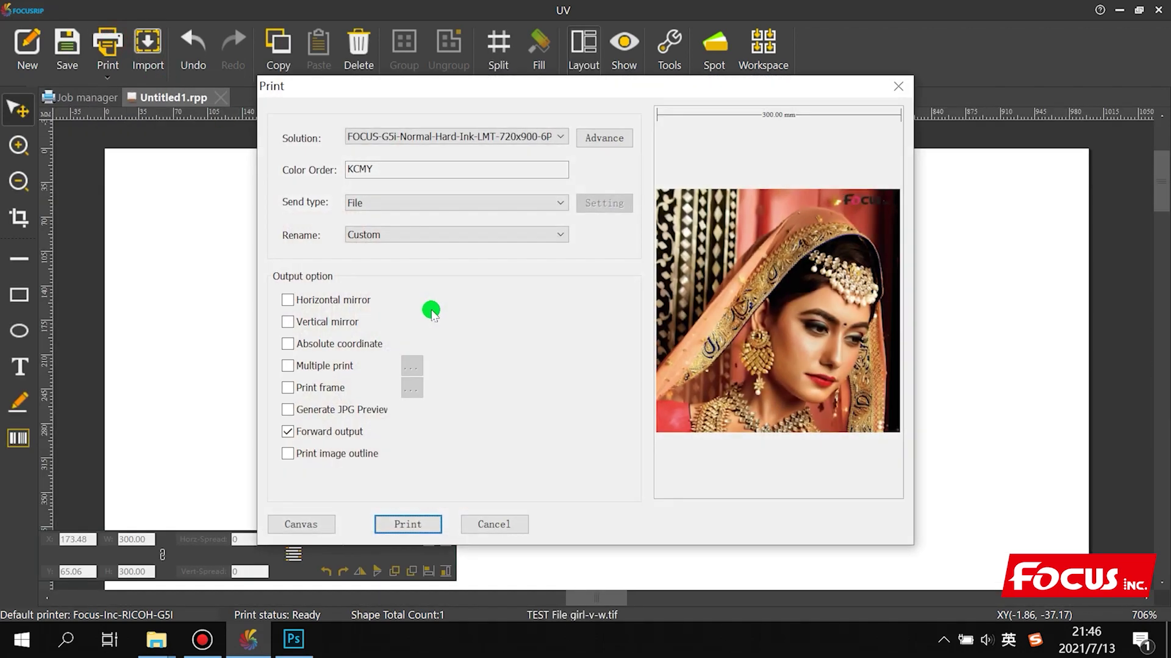